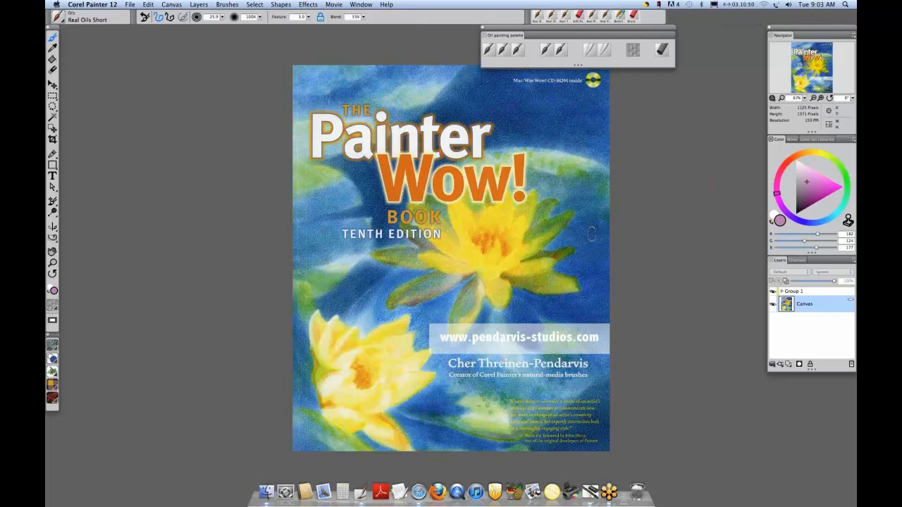
Close the book cover image and open Light & Shadow 7fin paint.tif in full-screen mode.
click(130, 4)
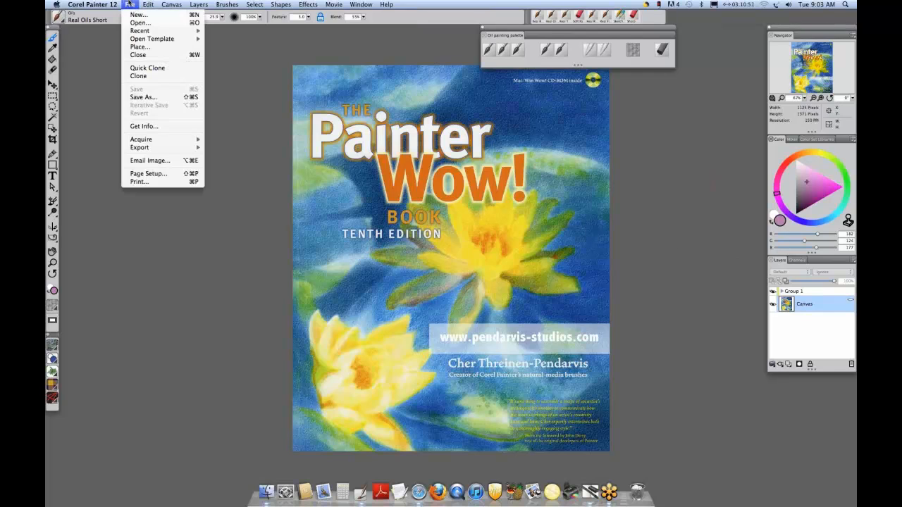
click(134, 55)
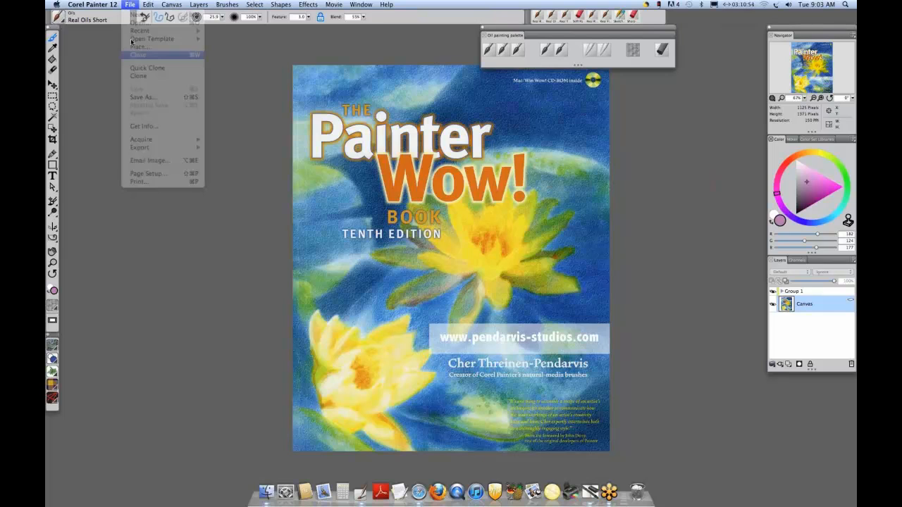
key(super+o)
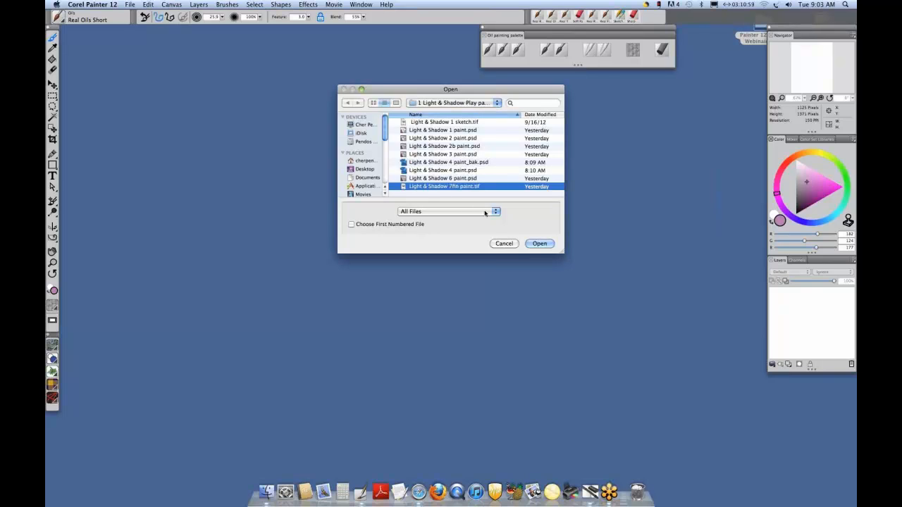
click(543, 243)
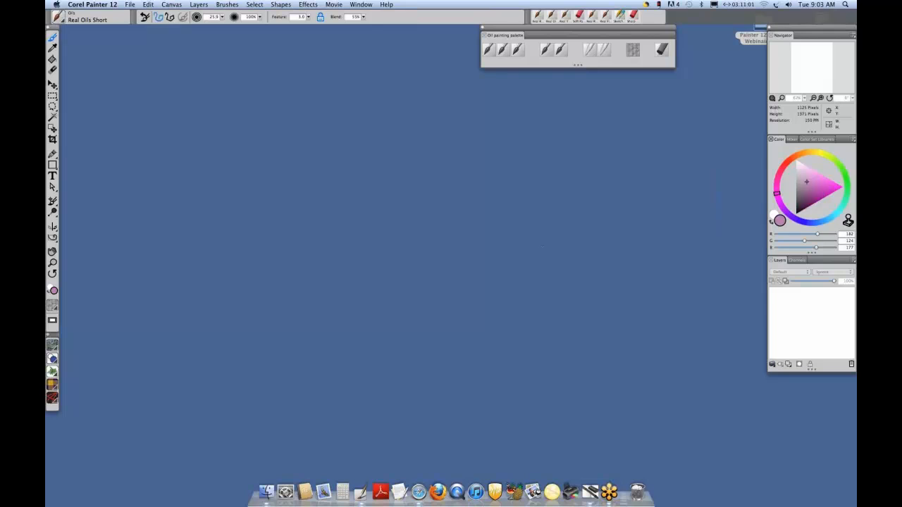
key(super+m)
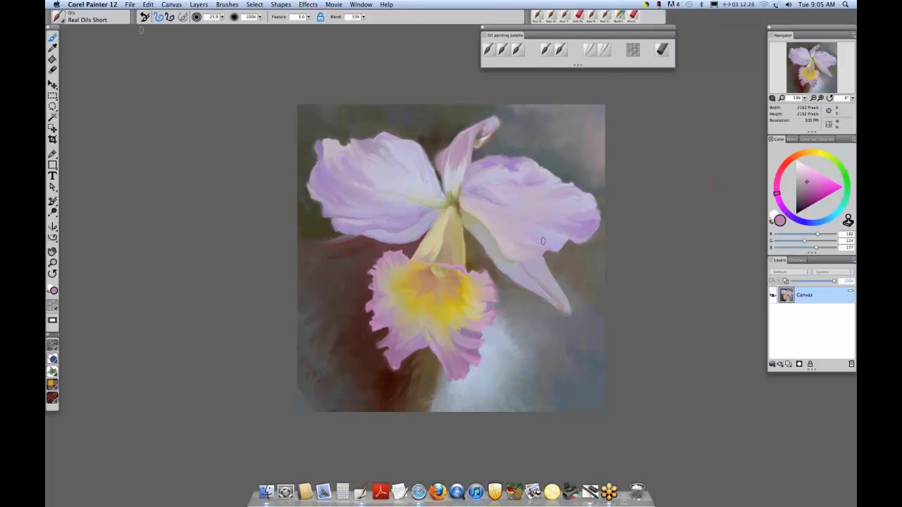
Detach the Mixer from the Color panel group, place it beside the color wheel and sample a light mauve from its paint area.
click(53, 48)
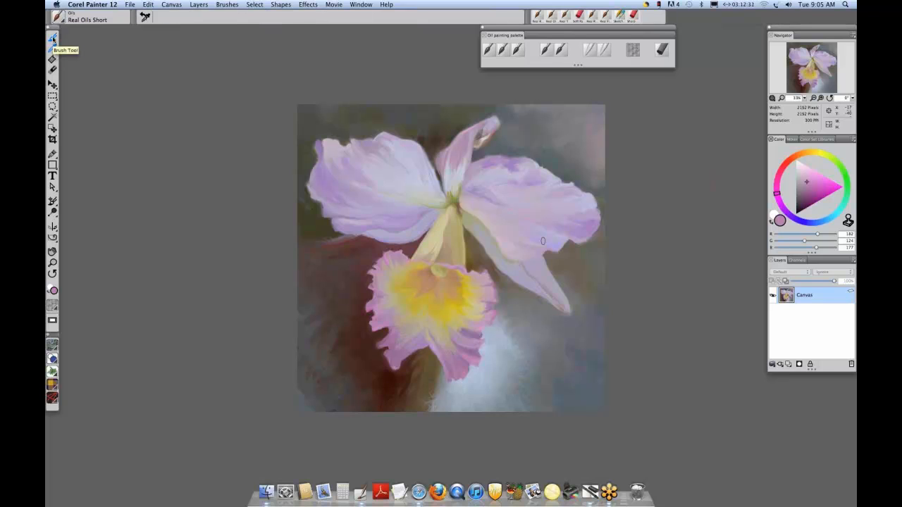
click(53, 40)
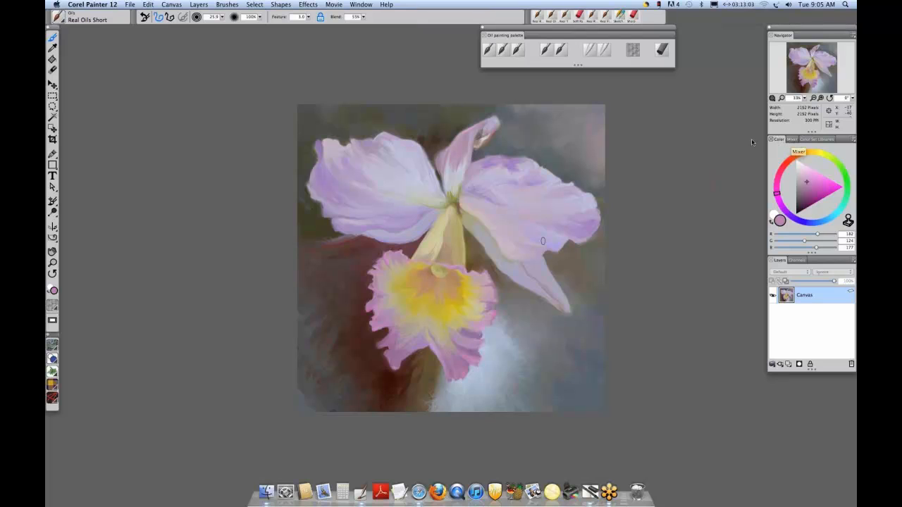
click(791, 138)
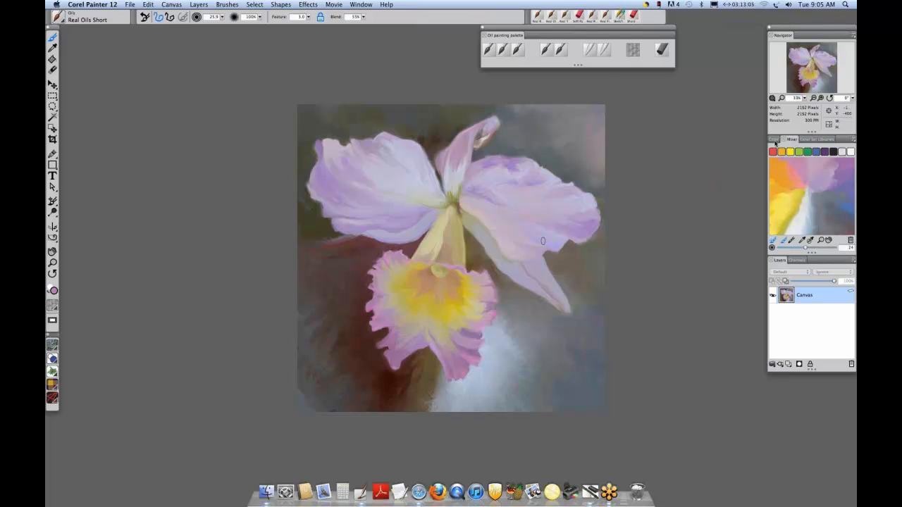
drag(774, 143, 681, 116)
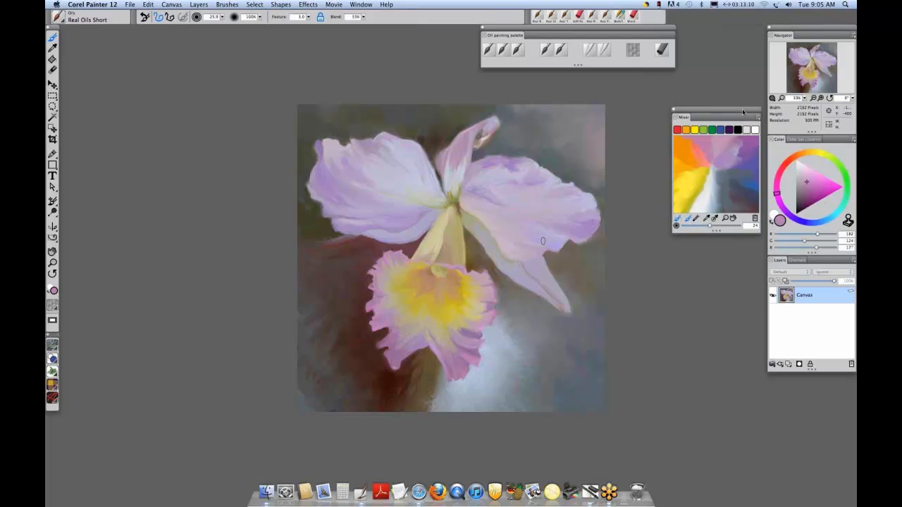
drag(743, 112, 744, 139)
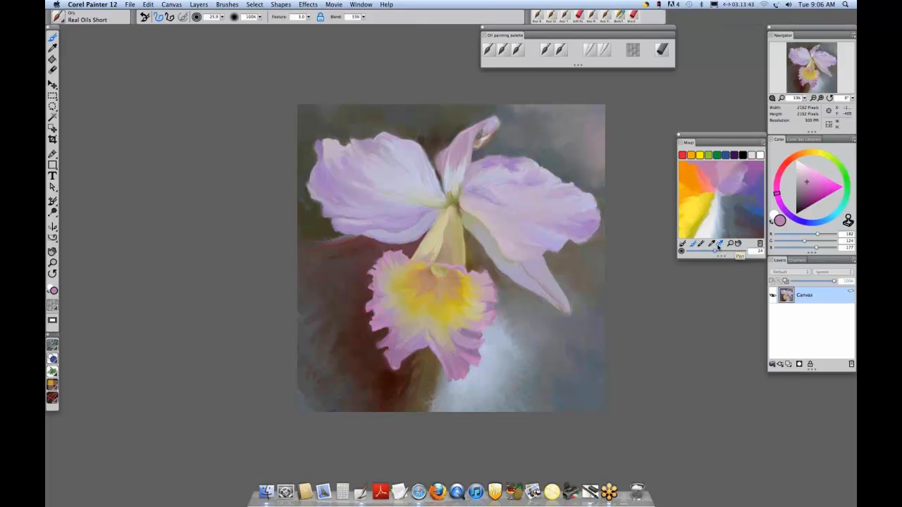
click(713, 245)
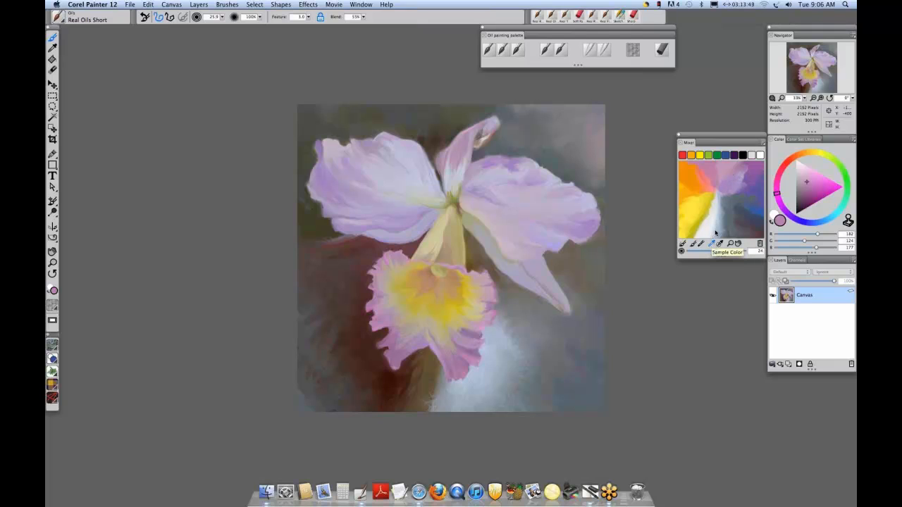
click(726, 165)
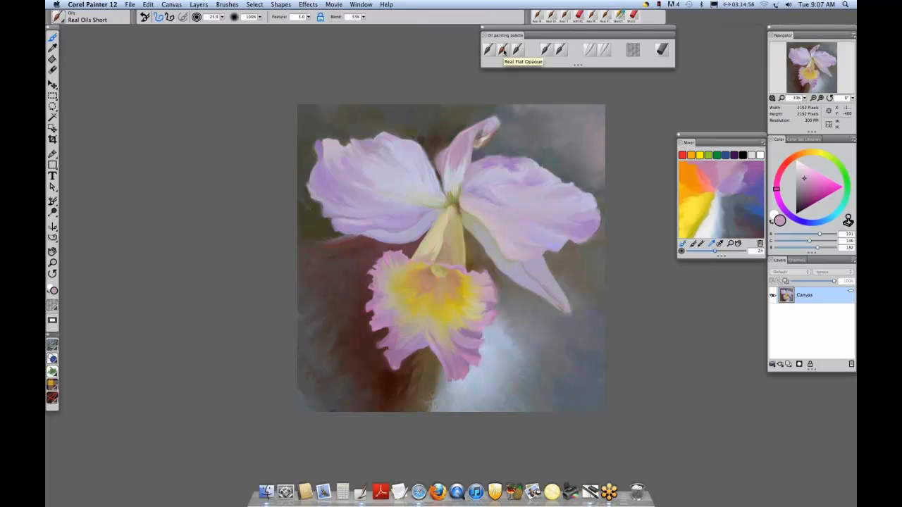
Go through the custom oil painting palette's brushes from Real Flat Opaque to Just Add Water, ending with Soft Pastel Pencil selected.
click(504, 51)
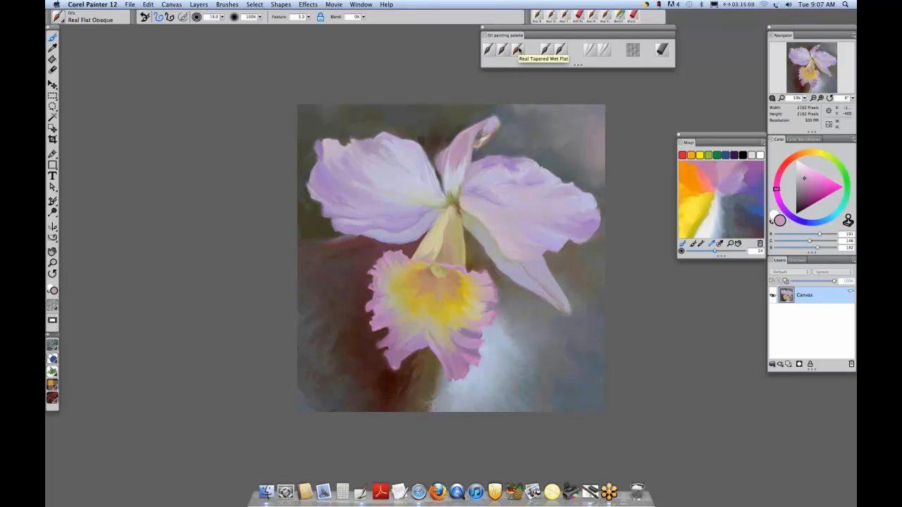
click(519, 49)
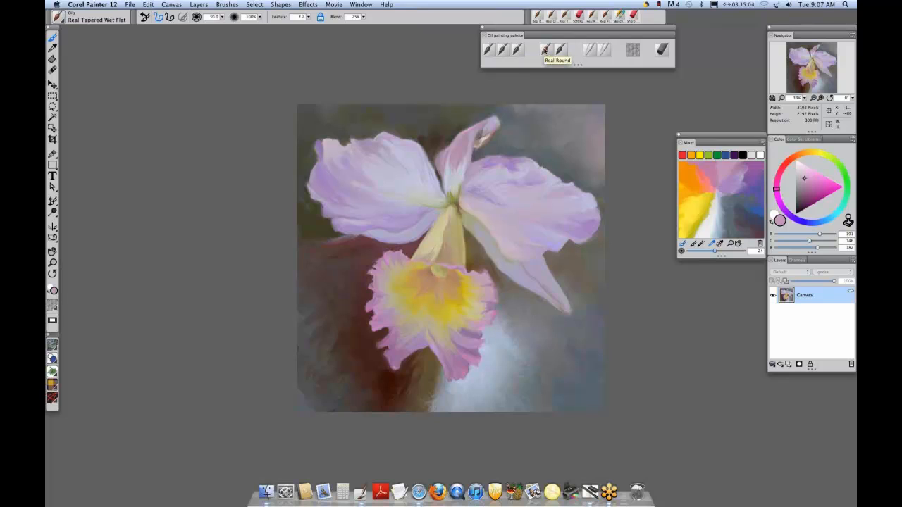
click(544, 49)
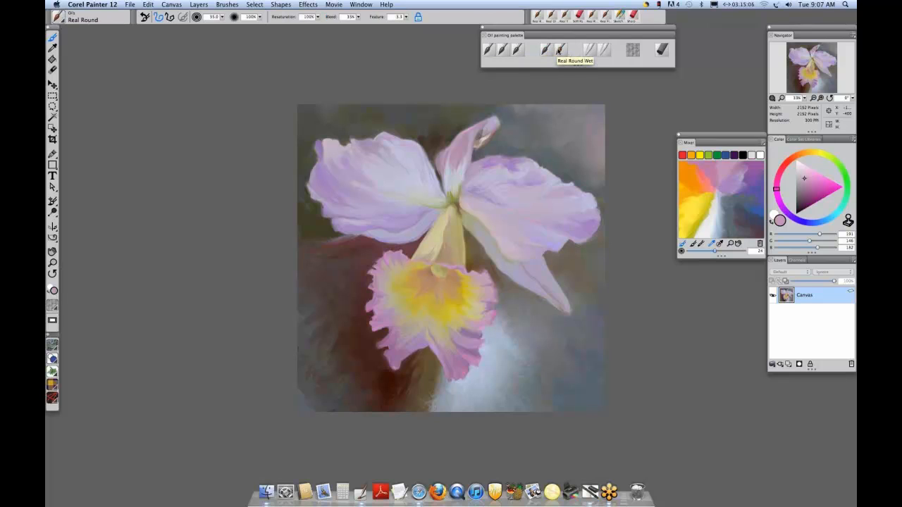
click(560, 49)
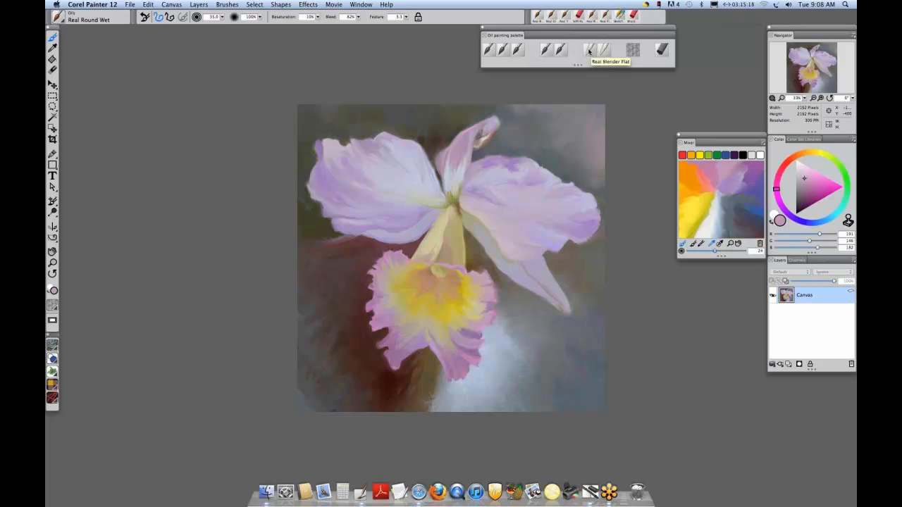
click(589, 50)
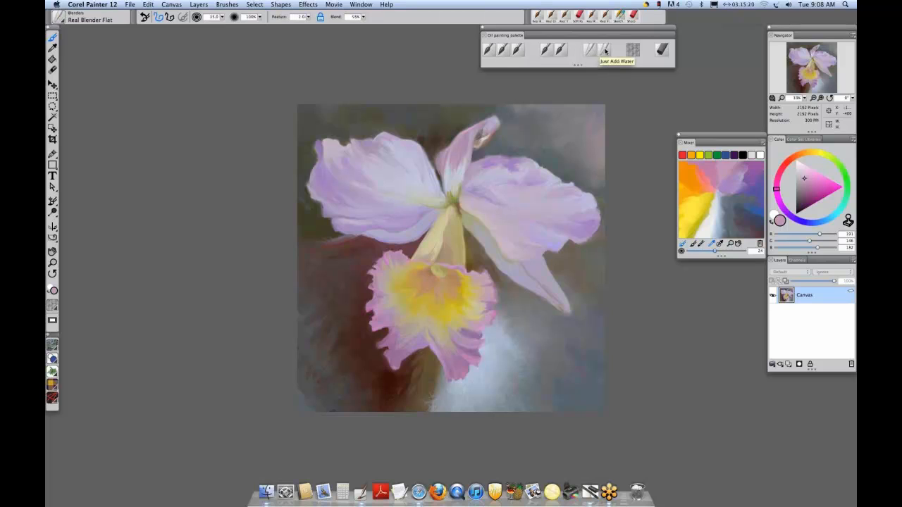
click(604, 50)
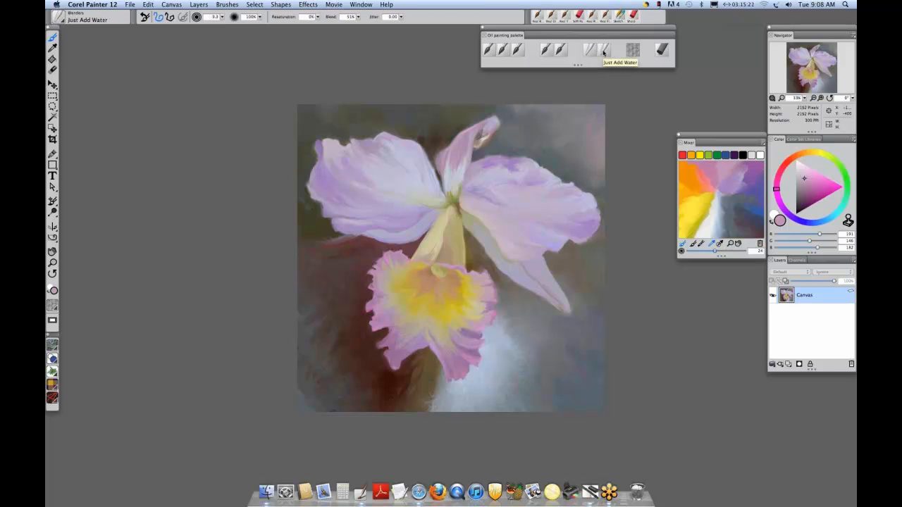
click(661, 50)
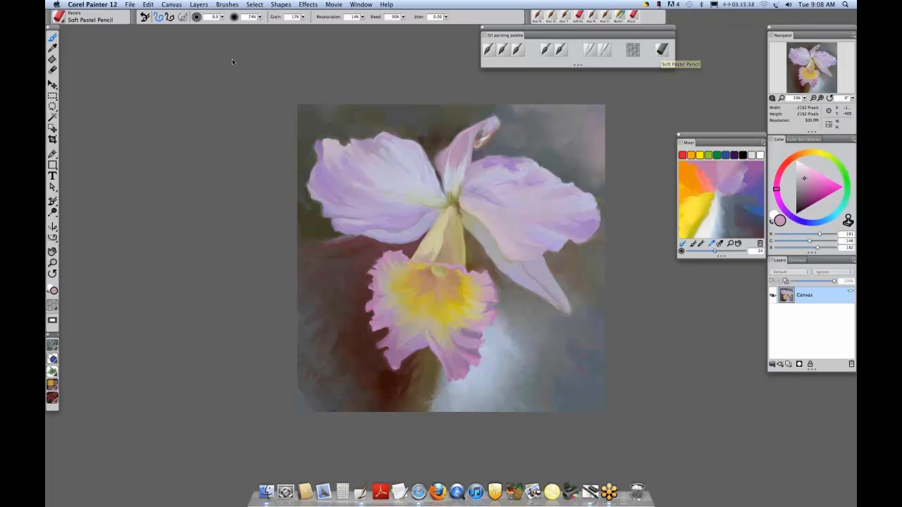
Open Light & Shadow 1 sketch.tif and draw a short wavy Soft Pastel Pencil stroke in the blank area above the right petal.
click(129, 4)
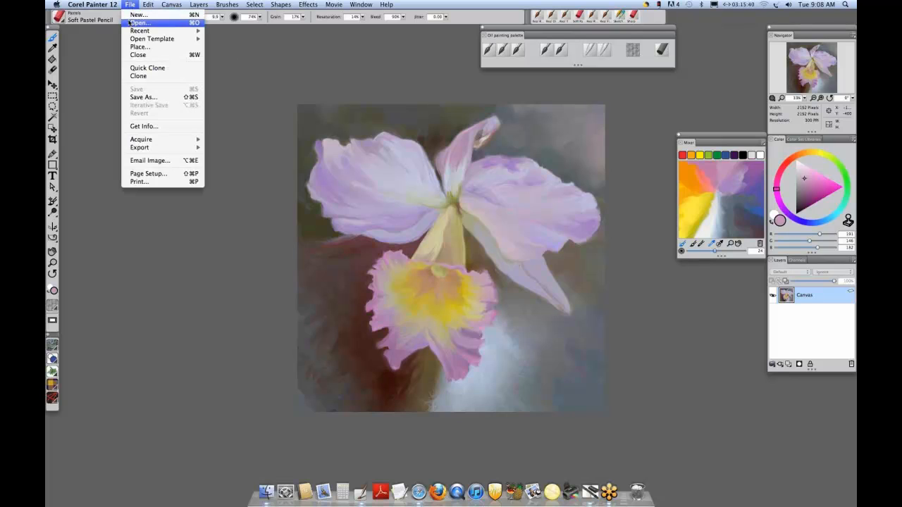
click(137, 22)
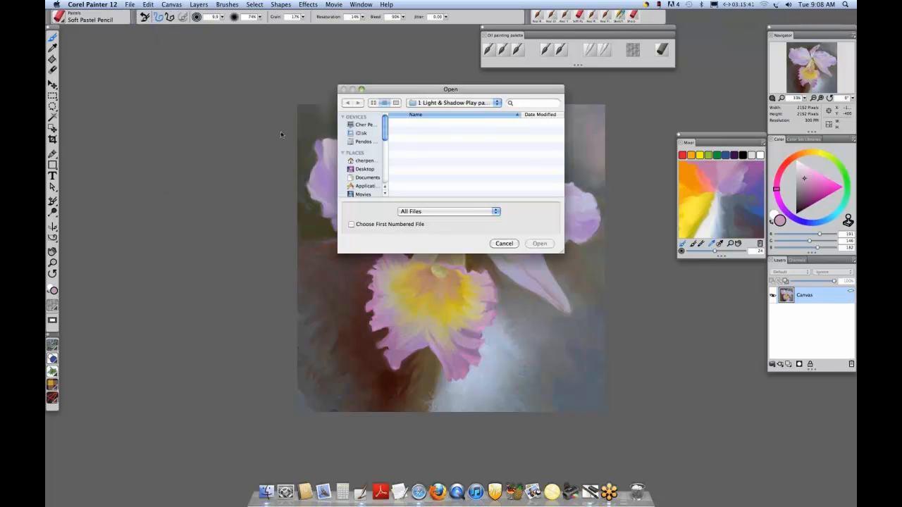
click(437, 121)
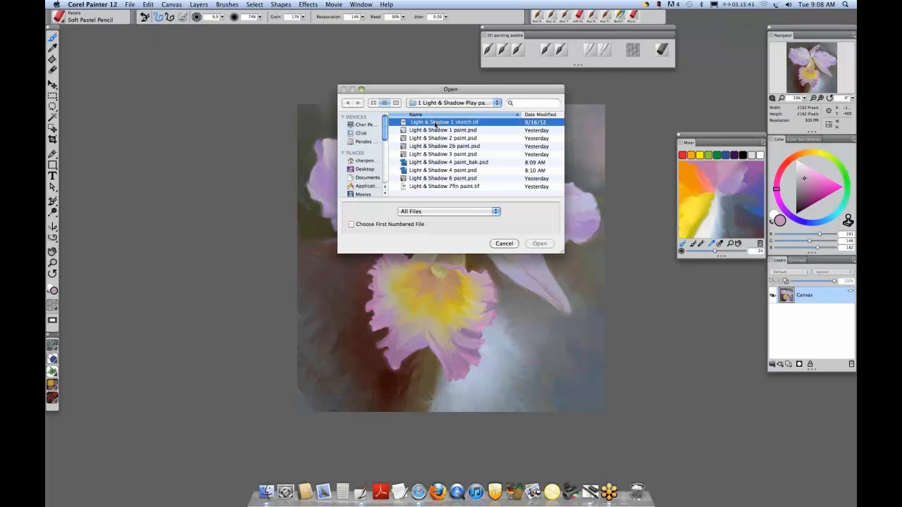
click(539, 243)
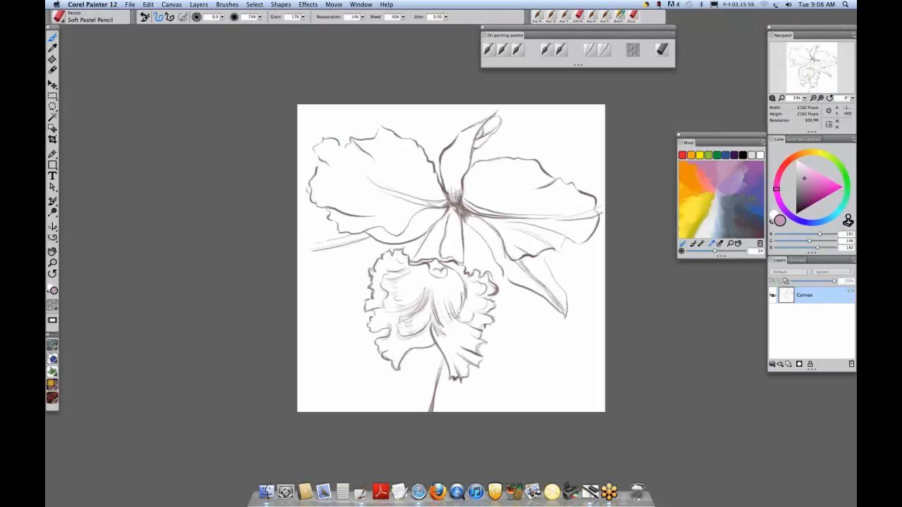
mouse_move(525, 133)
mouse_down()
mouse_move(547, 124)
mouse_move(561, 130)
mouse_up()
Create a new 1000 x 600 pixel image at 72 pixels per inch and draw a wavy Soft Pastel Pencil stroke near its upper-left corner.
click(131, 5)
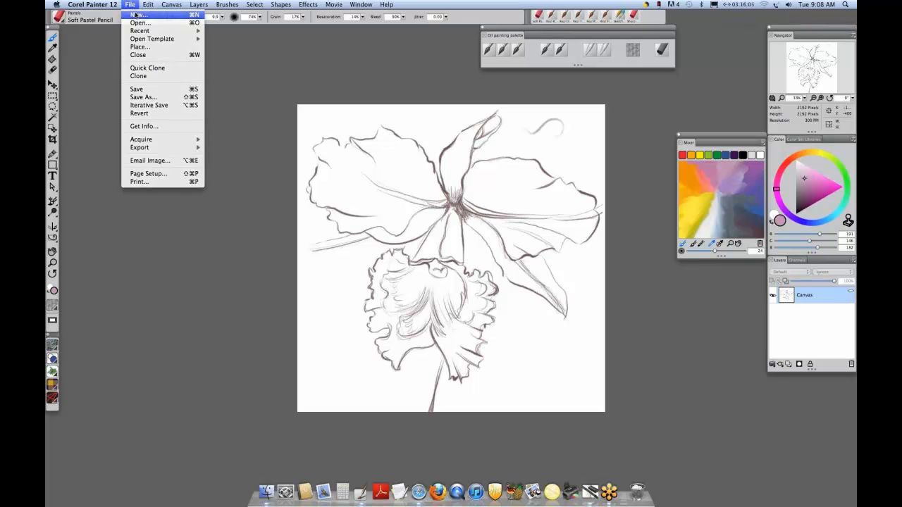
click(135, 14)
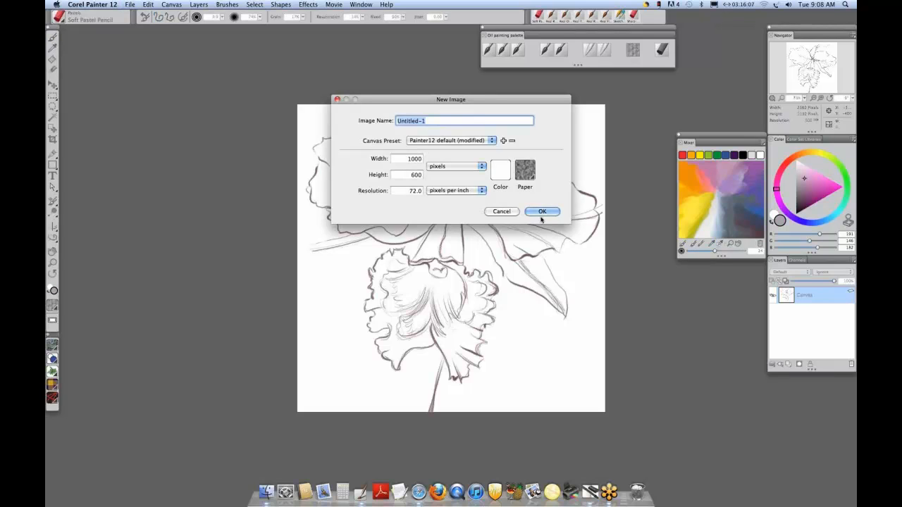
click(537, 212)
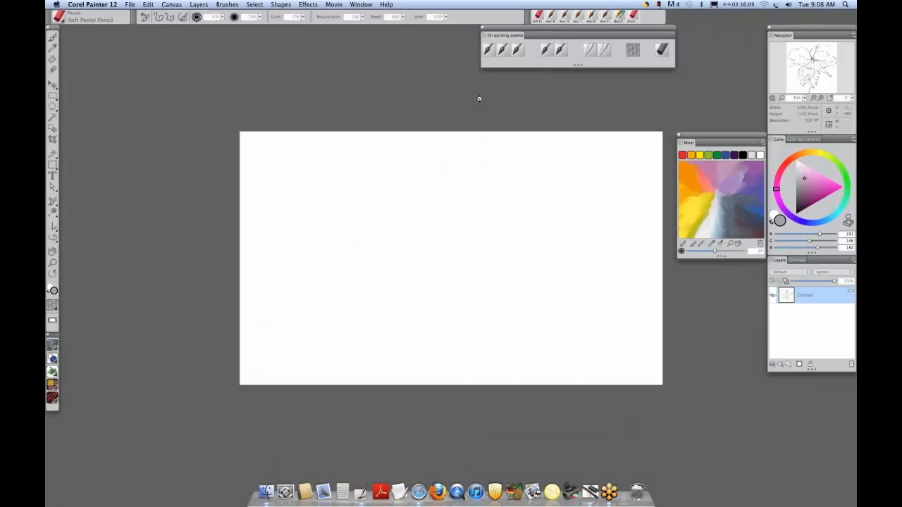
drag(269, 160, 364, 149)
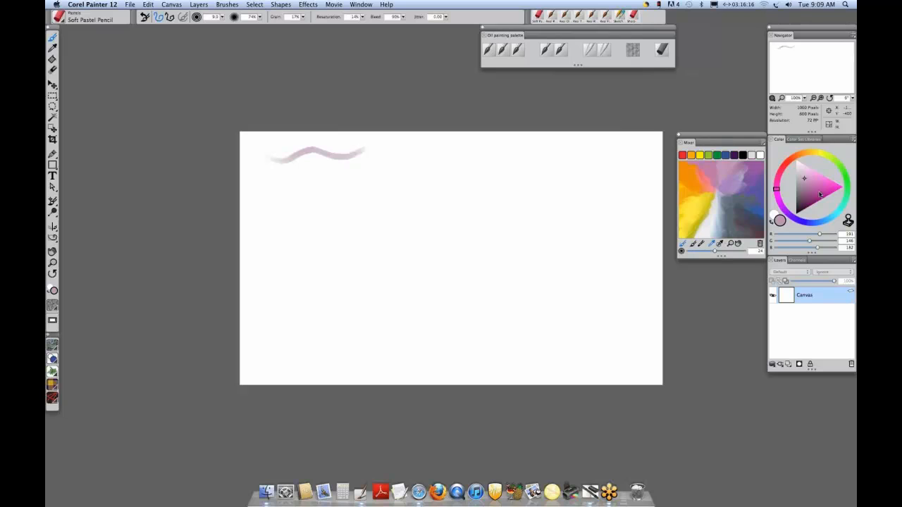
Choose a dark magenta and paint a wavy stroke under the pencil stroke and a scribbled patch beside it with Real Oils Short.
click(819, 195)
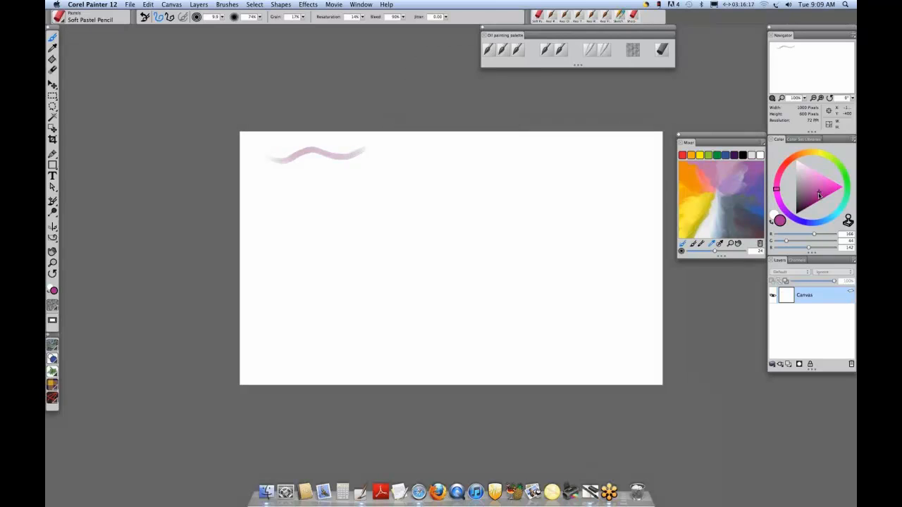
click(817, 202)
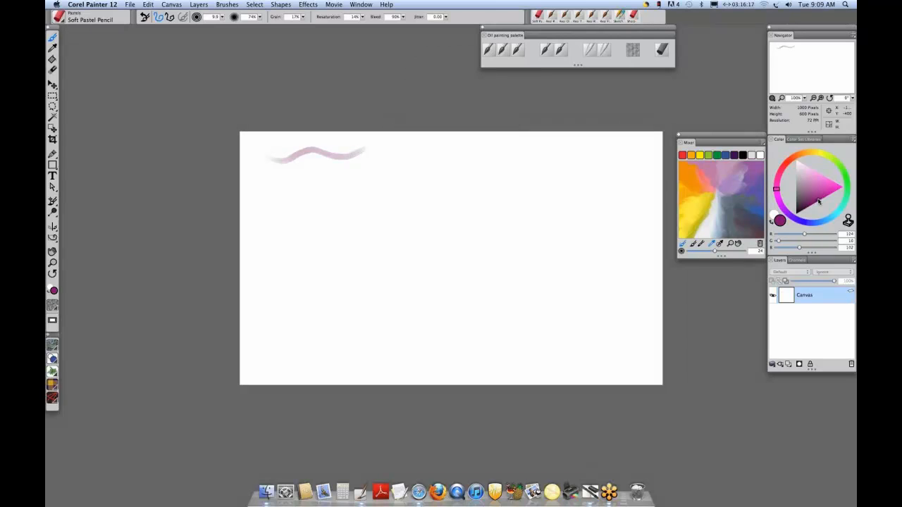
click(486, 55)
mouse_move(277, 200)
mouse_down()
mouse_move(299, 203)
mouse_move(332, 185)
mouse_move(375, 189)
mouse_move(404, 172)
mouse_up()
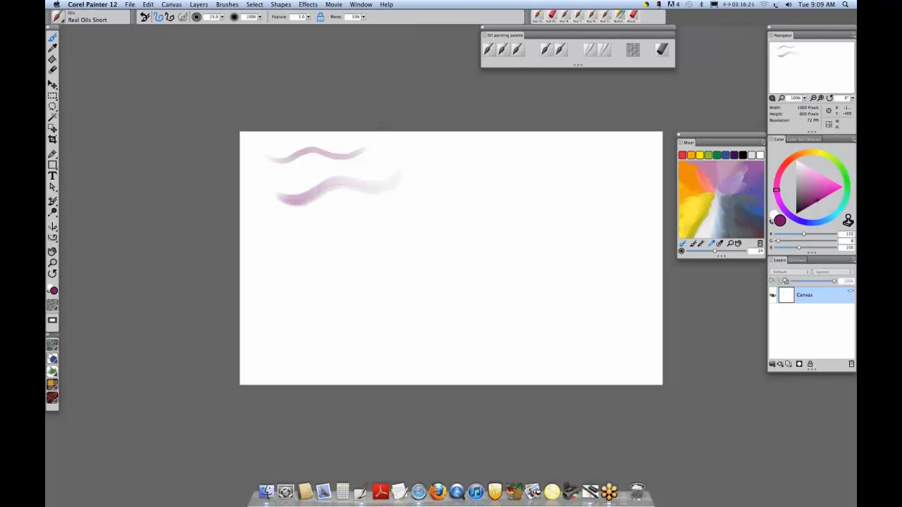
mouse_move(431, 162)
mouse_down()
mouse_move(454, 147)
mouse_move(437, 186)
mouse_move(464, 158)
mouse_move(445, 190)
mouse_move(467, 172)
mouse_move(464, 189)
mouse_move(480, 167)
mouse_move(470, 196)
mouse_up()
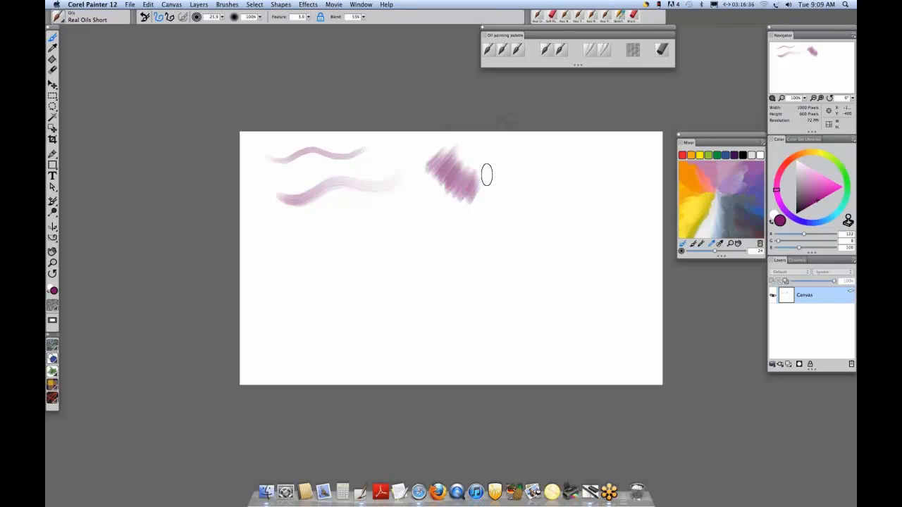
Paint test strokes with Real Flat Opaque and Real Tapered Wet Flat beside the scribbled patch, and with Real Round below the wavy strokes.
click(502, 52)
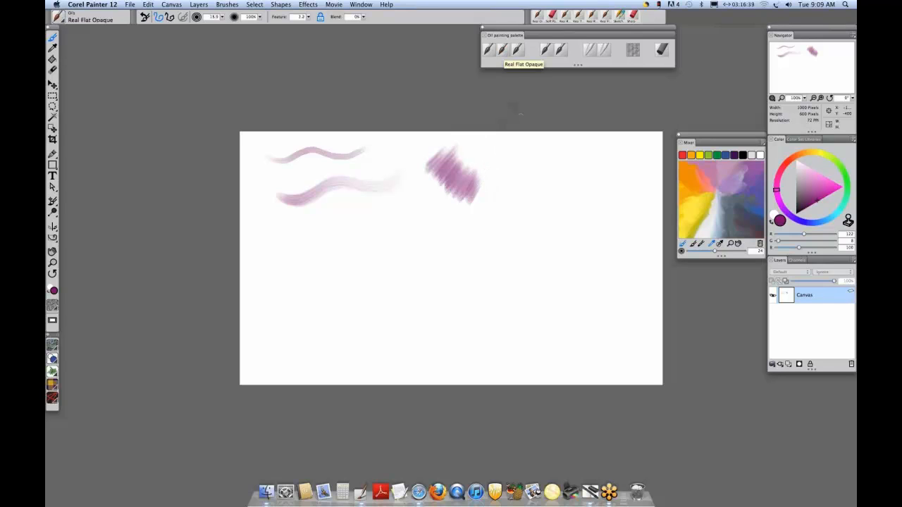
mouse_move(502, 157)
mouse_down()
mouse_move(543, 161)
mouse_move(553, 143)
mouse_move(533, 151)
mouse_move(493, 202)
mouse_up()
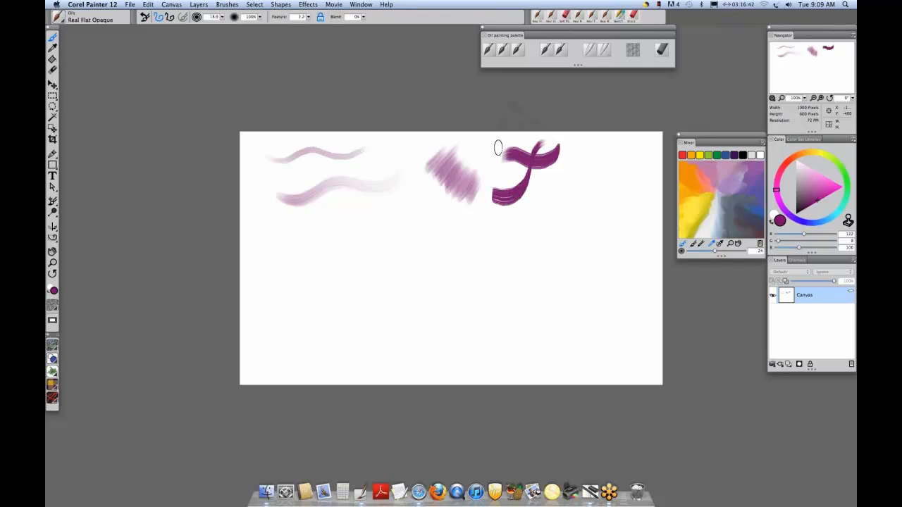
click(517, 51)
mouse_move(557, 184)
mouse_down()
mouse_move(606, 176)
mouse_move(613, 150)
mouse_move(567, 211)
mouse_move(569, 202)
mouse_move(614, 217)
mouse_move(636, 189)
mouse_up()
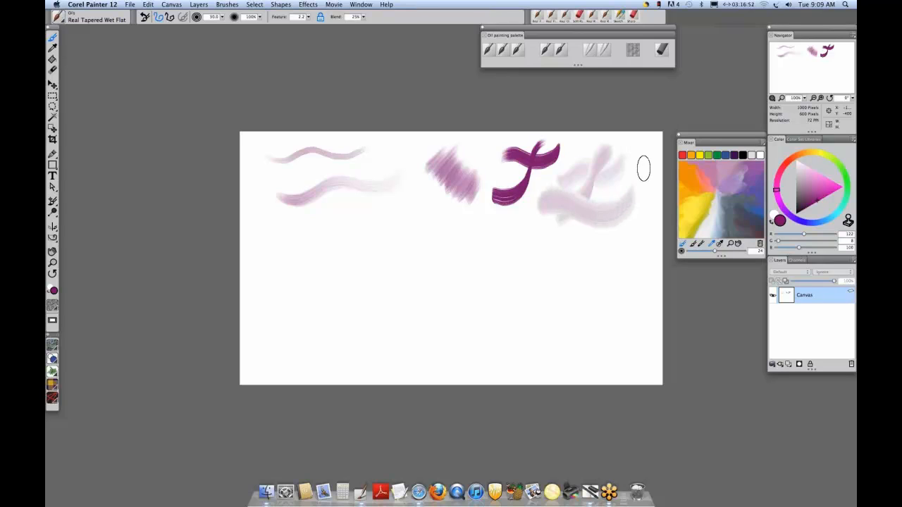
click(548, 51)
mouse_move(272, 243)
mouse_down()
mouse_move(345, 239)
mouse_move(387, 206)
mouse_up()
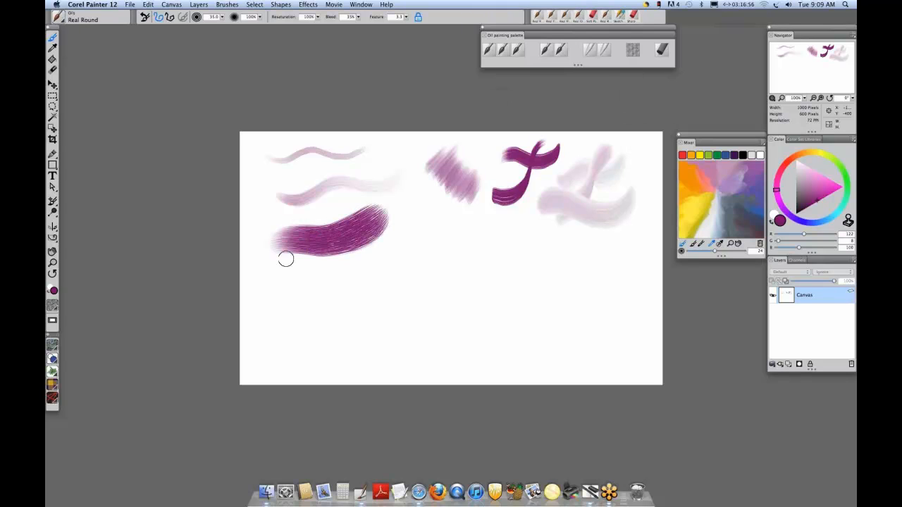
Widen the magenta Real Round patch downward with two more strokes and paint a curved Real Round Wet stroke to its lower right.
mouse_move(285, 259)
mouse_down()
mouse_move(355, 259)
mouse_move(389, 236)
mouse_up()
drag(276, 288, 393, 278)
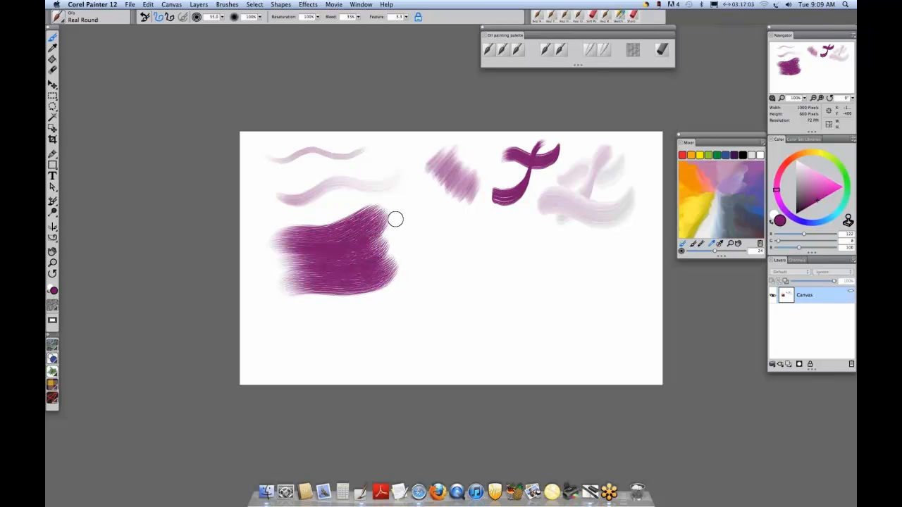
click(561, 51)
mouse_move(385, 316)
mouse_down()
mouse_move(462, 291)
mouse_move(495, 248)
mouse_up()
Choose dark blue and paint Real Round Wet strokes crossing the curved magenta stroke and blending out to its right.
click(827, 219)
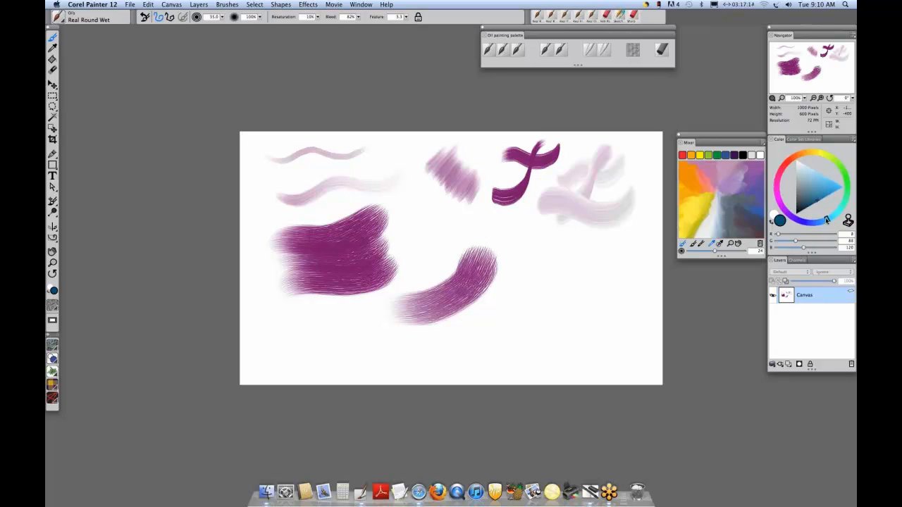
drag(825, 221, 820, 221)
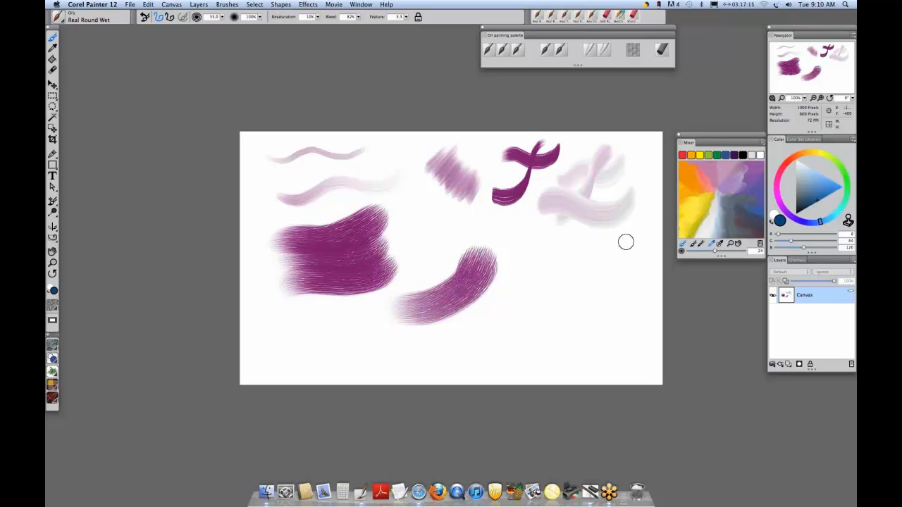
drag(426, 262, 530, 306)
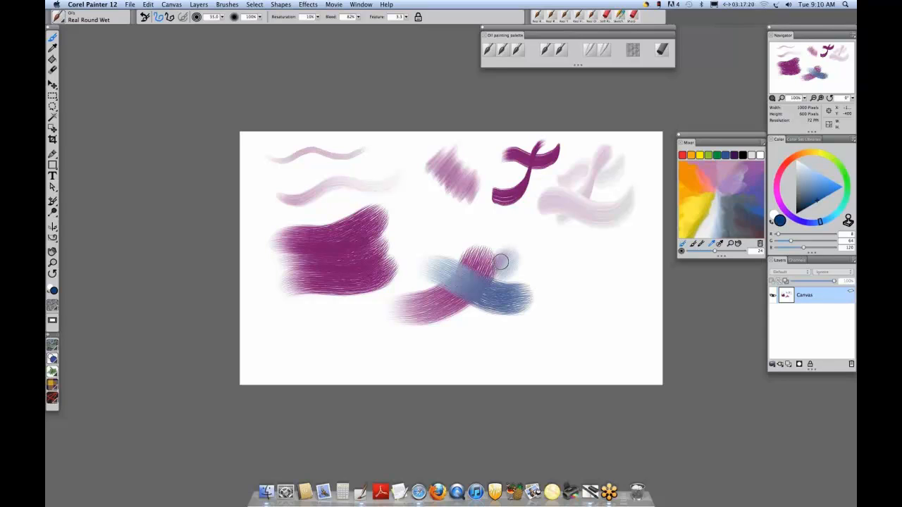
mouse_move(498, 259)
mouse_down()
mouse_move(499, 232)
mouse_move(486, 243)
mouse_move(500, 243)
mouse_move(524, 267)
mouse_move(550, 243)
mouse_move(552, 272)
mouse_up()
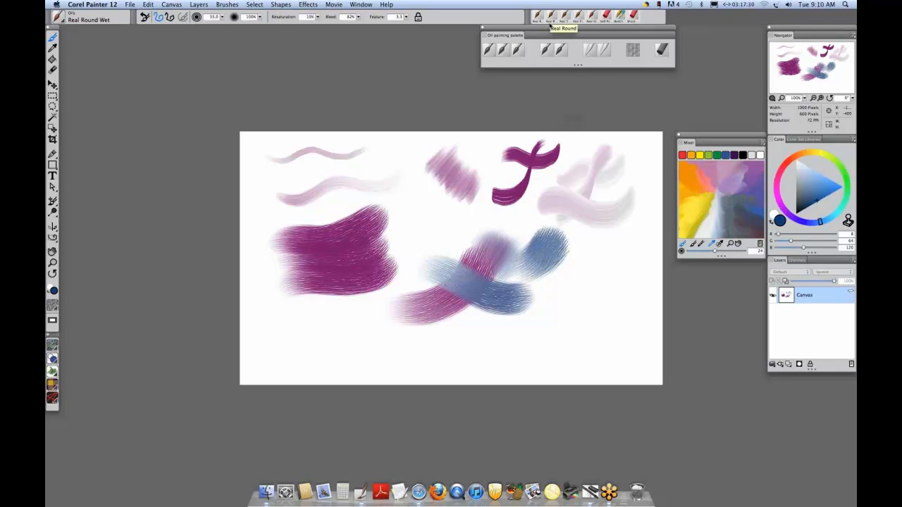
Paint dark blue Real Round strokes over the lower and left edges of the large magenta patch.
click(545, 48)
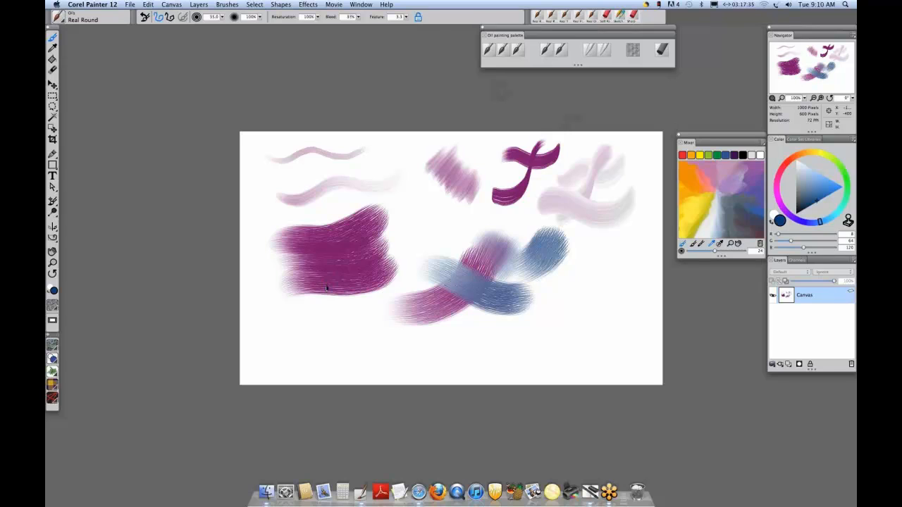
drag(331, 301, 348, 314)
mouse_move(309, 278)
mouse_down()
mouse_move(282, 311)
mouse_move(284, 280)
mouse_move(266, 295)
mouse_move(288, 260)
mouse_move(265, 281)
mouse_move(269, 255)
mouse_up()
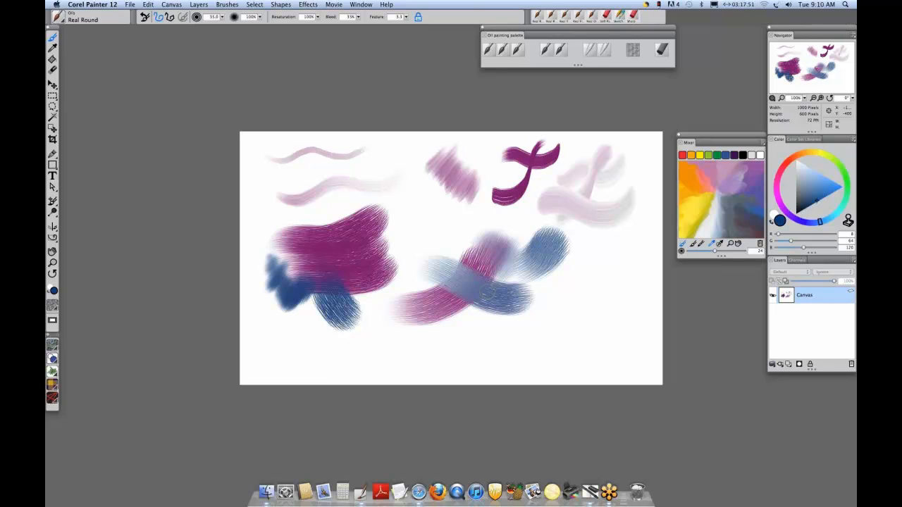
Show the brush control panels, choose the Medium Profile dab for Real Round, and collapse the General settings.
click(361, 4)
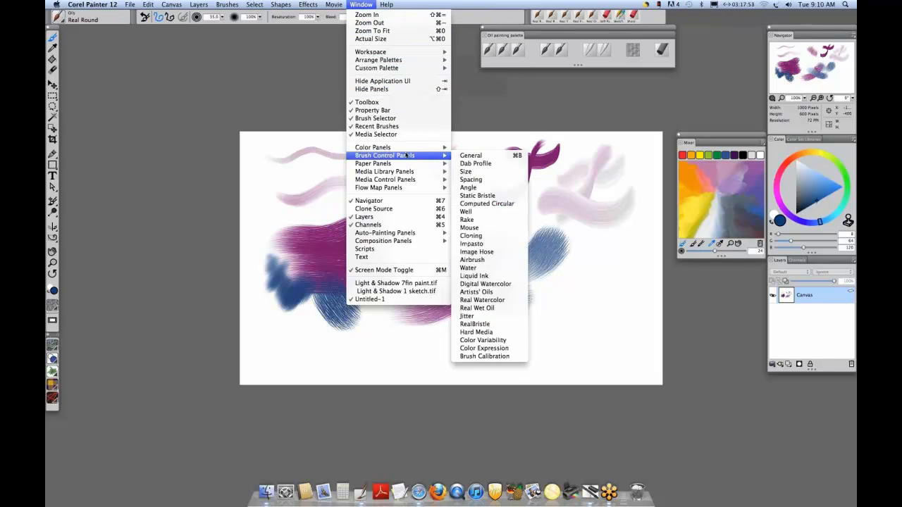
click(649, 148)
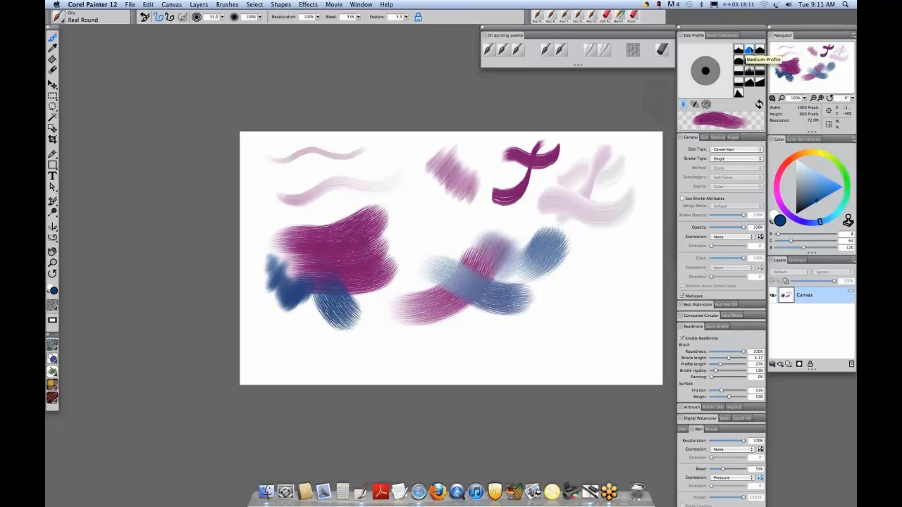
click(749, 50)
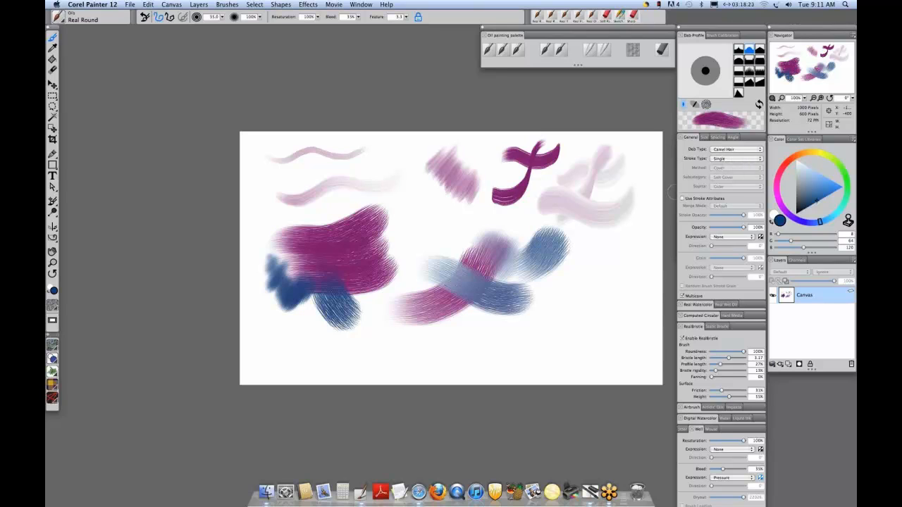
click(694, 139)
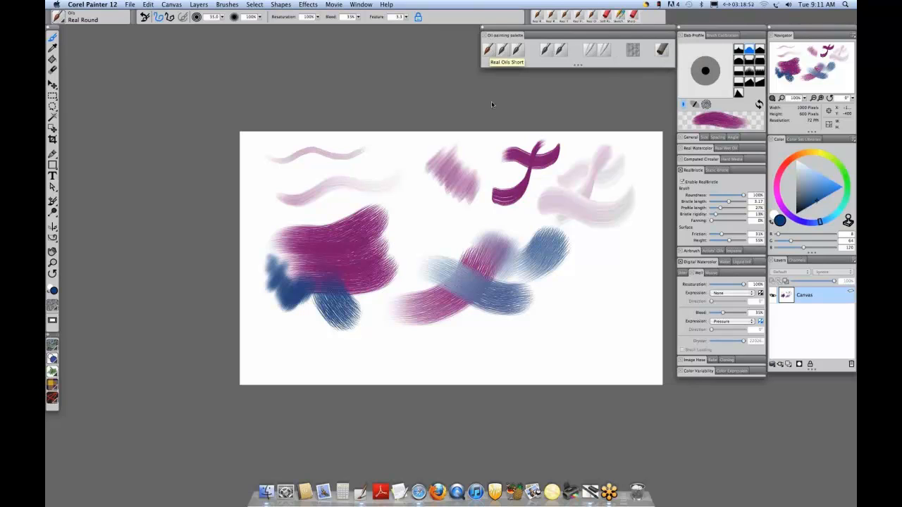
Paint a blue arch with Real Oils Short right of the crossed strokes and a curved Real Round stroke above it.
click(489, 49)
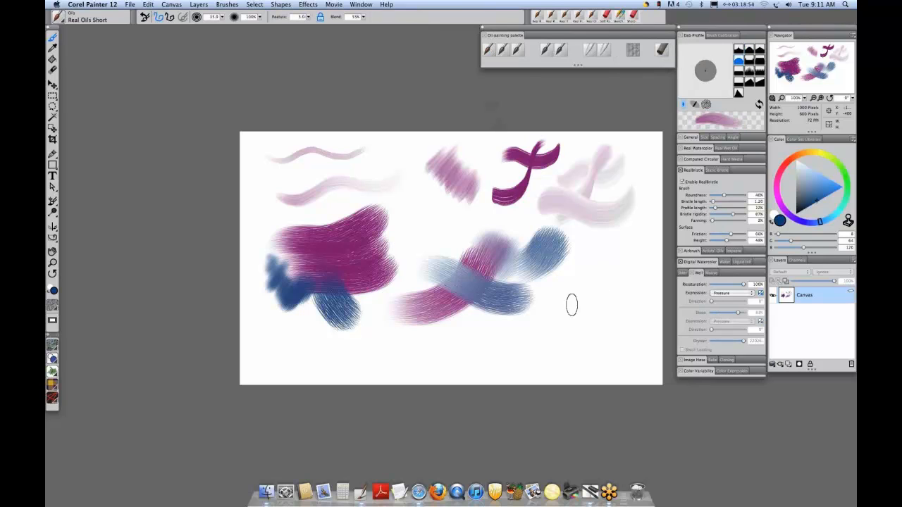
mouse_move(569, 333)
mouse_down()
mouse_move(595, 300)
mouse_move(597, 335)
mouse_move(597, 307)
mouse_move(581, 284)
mouse_move(571, 334)
mouse_up()
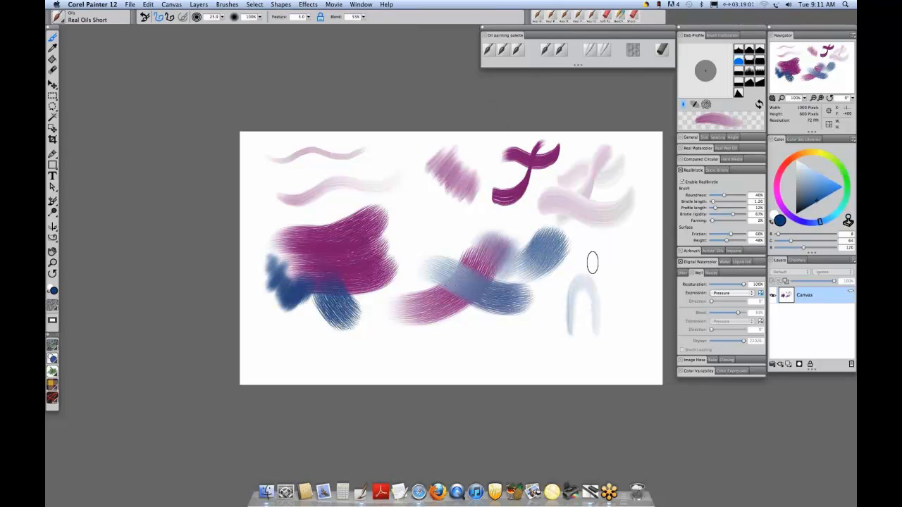
click(545, 49)
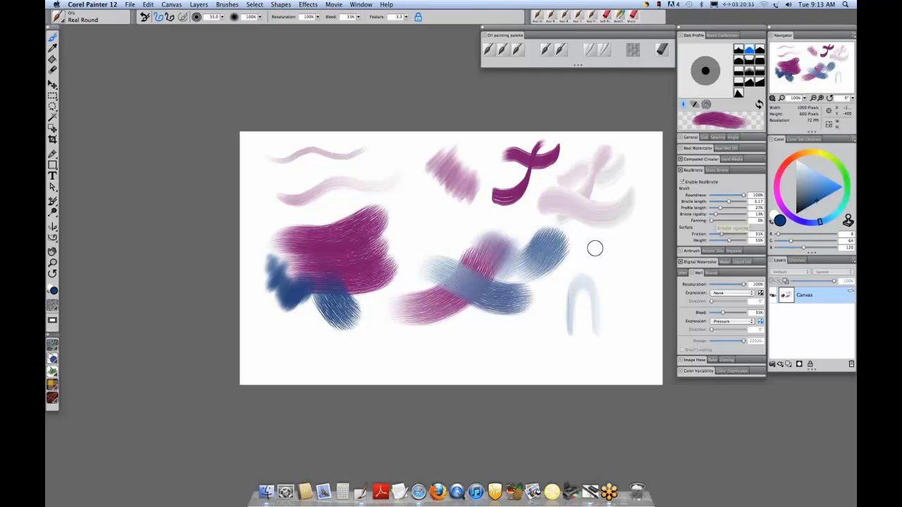
mouse_move(589, 248)
mouse_down()
mouse_move(619, 258)
mouse_move(656, 233)
mouse_up()
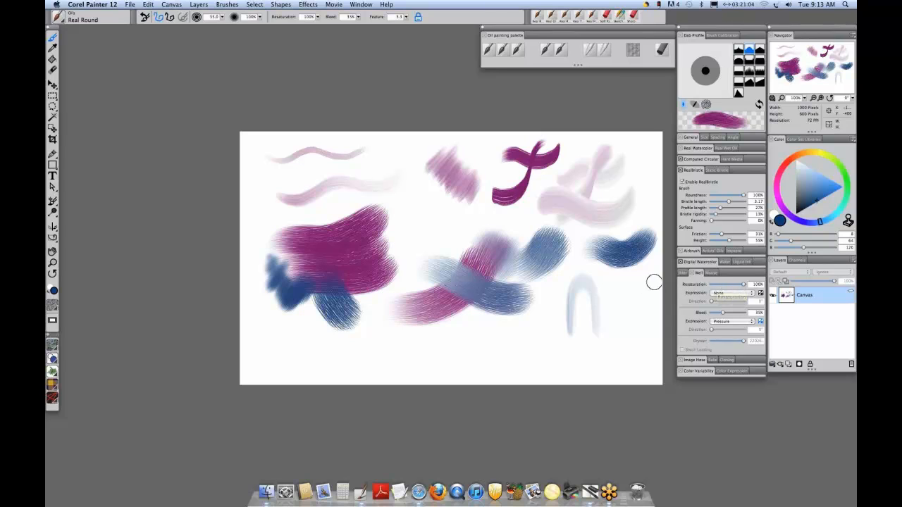
Build a dark blue Real Round patch at the canvas's right edge and paint a dark magenta dab into its lower left.
mouse_move(605, 281)
mouse_down()
mouse_move(634, 303)
mouse_move(658, 282)
mouse_up()
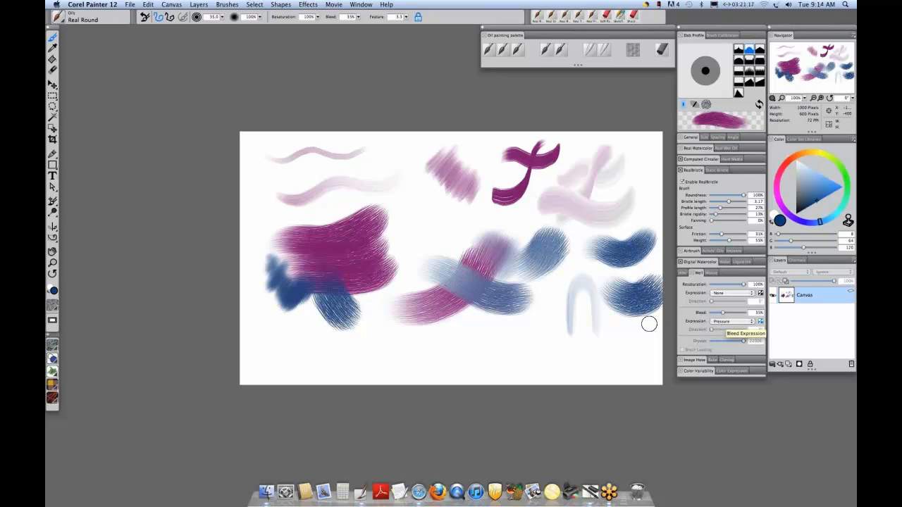
mouse_move(643, 302)
mouse_down()
mouse_move(636, 322)
mouse_move(639, 334)
mouse_move(647, 329)
mouse_up()
drag(782, 167, 772, 200)
mouse_move(630, 303)
mouse_down()
mouse_move(626, 324)
mouse_move(618, 320)
mouse_move(632, 326)
mouse_up()
Smear magenta along the lower edge of the crossed strokes with Real Round Wet, and blend a violet patch over it.
click(562, 50)
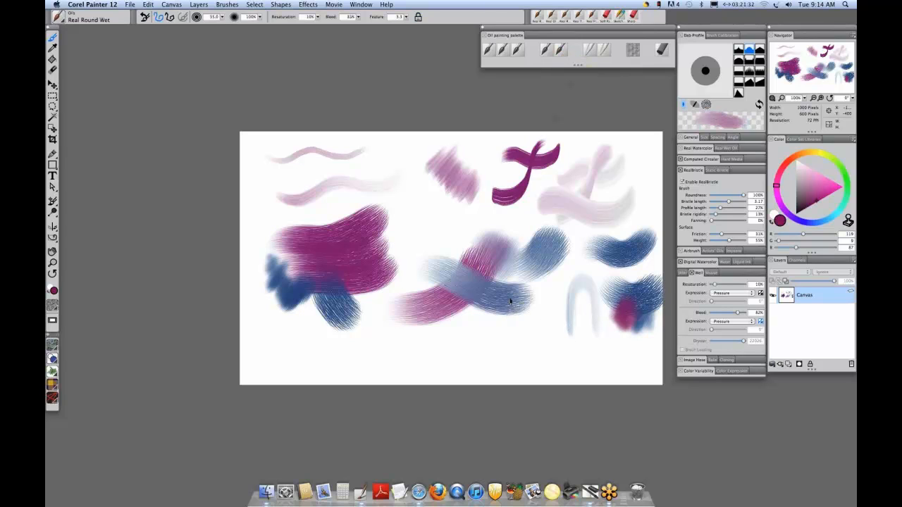
mouse_move(510, 298)
mouse_down()
mouse_move(497, 331)
mouse_move(497, 312)
mouse_move(459, 329)
mouse_move(465, 310)
mouse_move(455, 307)
mouse_move(470, 318)
mouse_move(470, 308)
mouse_up()
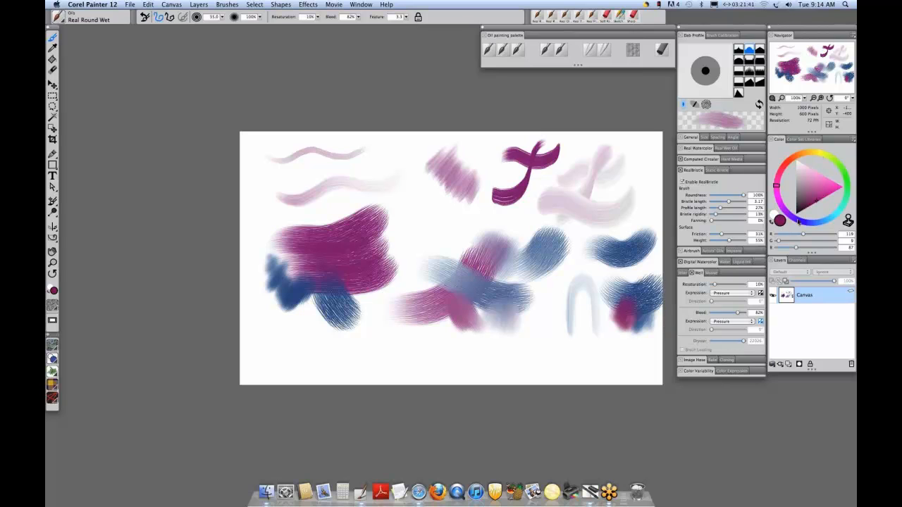
click(798, 220)
mouse_move(468, 336)
mouse_down()
mouse_move(459, 300)
mouse_move(453, 327)
mouse_move(445, 322)
mouse_move(453, 293)
mouse_move(434, 339)
mouse_move(455, 298)
mouse_move(486, 314)
mouse_up()
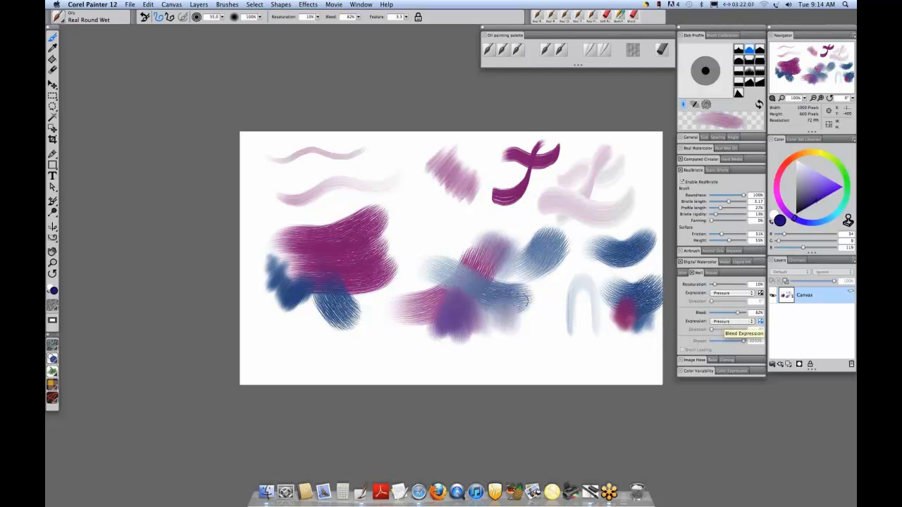
Paint a broad violet Real Round Wet patch from the blue crossed stroke across the foot of the pale arch.
mouse_move(522, 299)
mouse_down()
mouse_move(518, 322)
mouse_move(543, 348)
mouse_move(526, 294)
mouse_move(557, 346)
mouse_move(529, 294)
mouse_move(584, 329)
mouse_up()
drag(548, 291, 582, 318)
mouse_move(509, 320)
mouse_down()
mouse_move(530, 357)
mouse_move(525, 366)
mouse_up()
Choose a dark magenta and blend it with Real Round Wet into the violet patch and up toward the blue stroke.
click(776, 187)
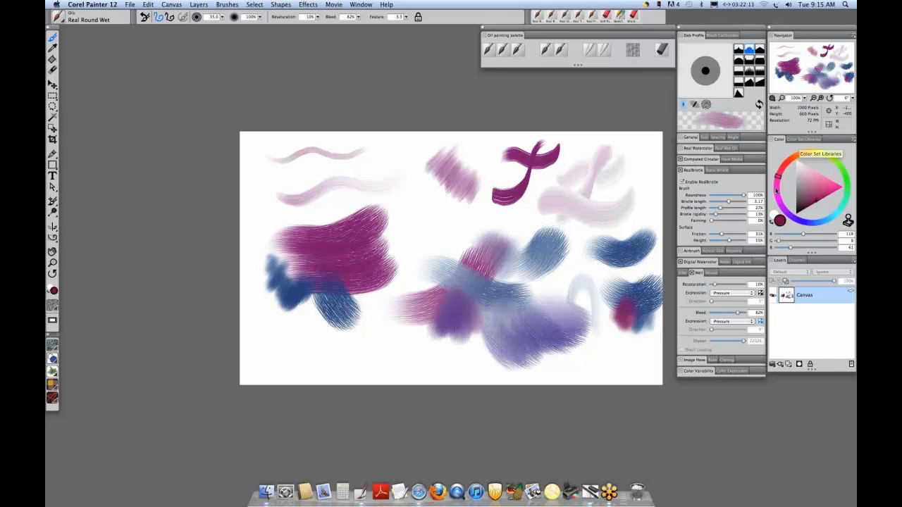
click(776, 192)
mouse_move(482, 313)
mouse_down()
mouse_move(498, 348)
mouse_move(514, 346)
mouse_up()
mouse_move(506, 303)
mouse_down()
mouse_move(530, 331)
mouse_move(540, 327)
mouse_move(542, 300)
mouse_move(551, 300)
mouse_move(547, 266)
mouse_up()
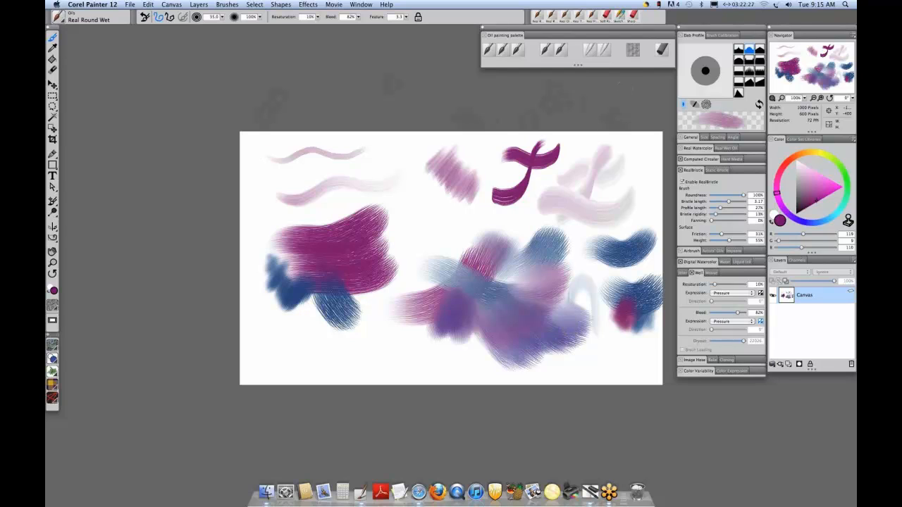
Close the untitled test canvas without saving and open Light & Shadow 1 paint.psd.
key(super+w)
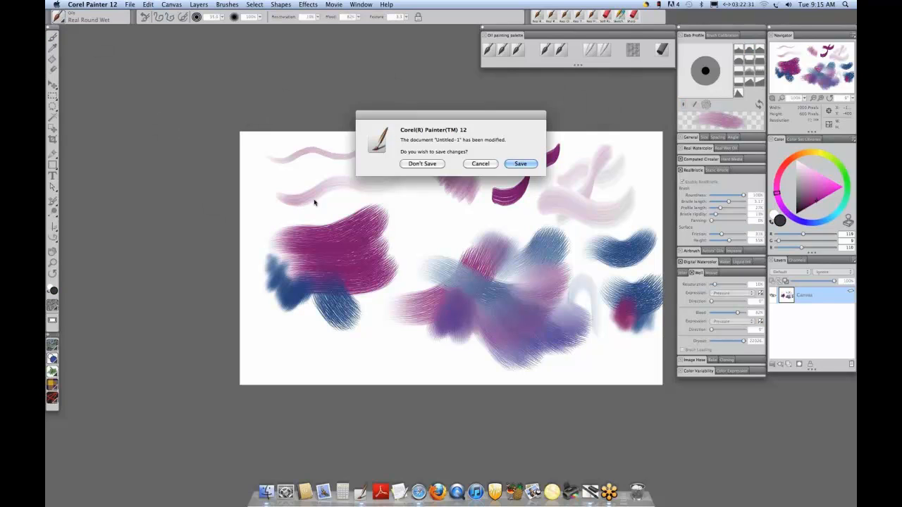
click(420, 162)
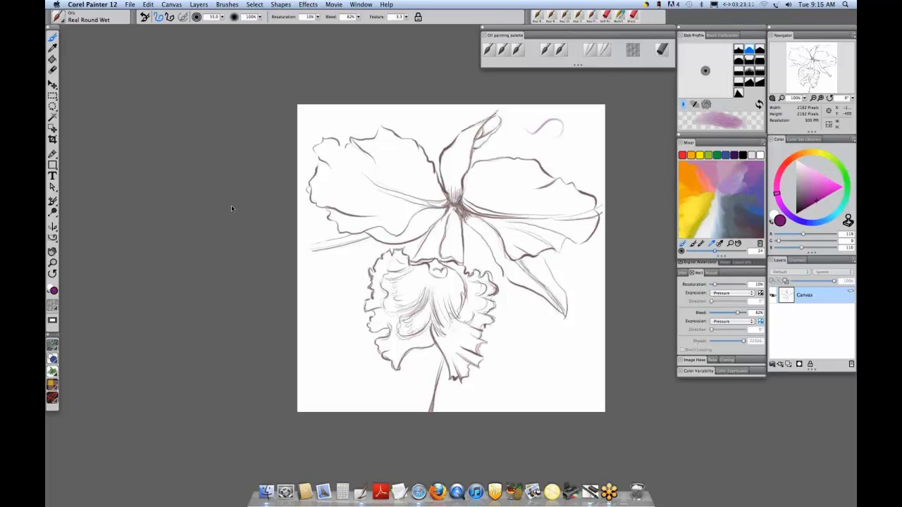
click(130, 5)
click(133, 23)
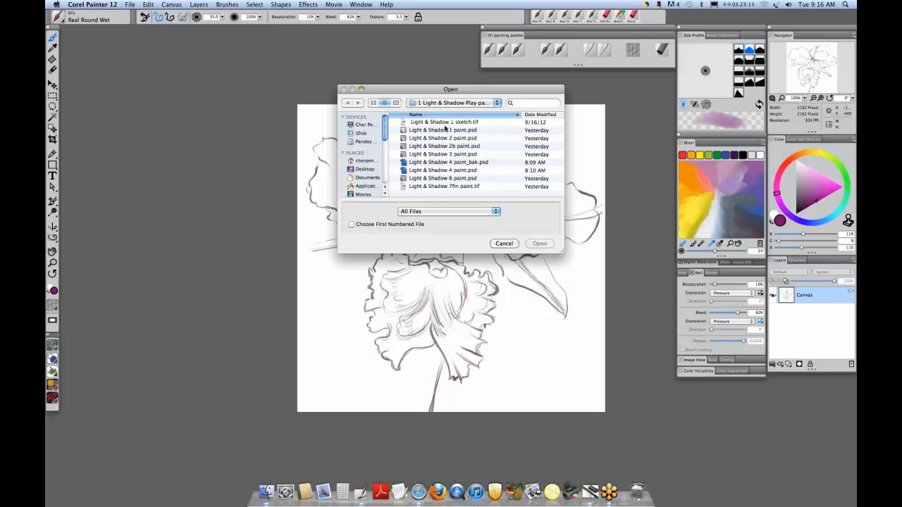
double_click(445, 129)
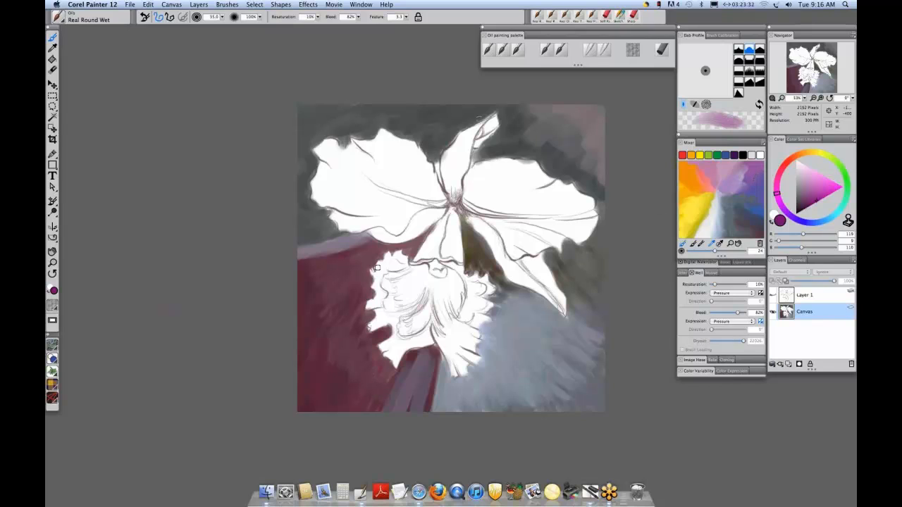
Paint magenta test strokes on the blue-gray background with Real Oils Short at two brush sizes, and a scribble beside them with Real Round.
click(488, 50)
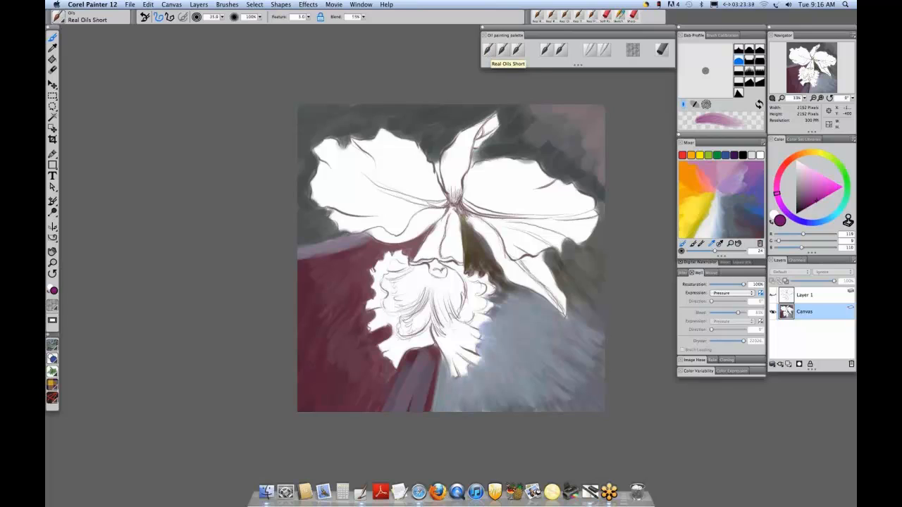
mouse_move(501, 348)
mouse_down()
mouse_move(536, 372)
mouse_move(508, 346)
mouse_up()
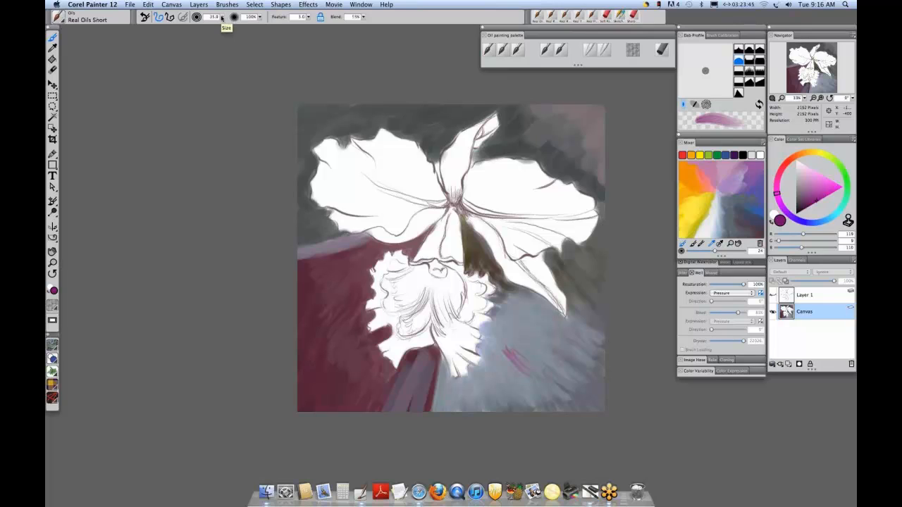
drag(222, 18, 239, 36)
mouse_move(527, 362)
mouse_down()
mouse_move(508, 348)
mouse_move(547, 372)
mouse_up()
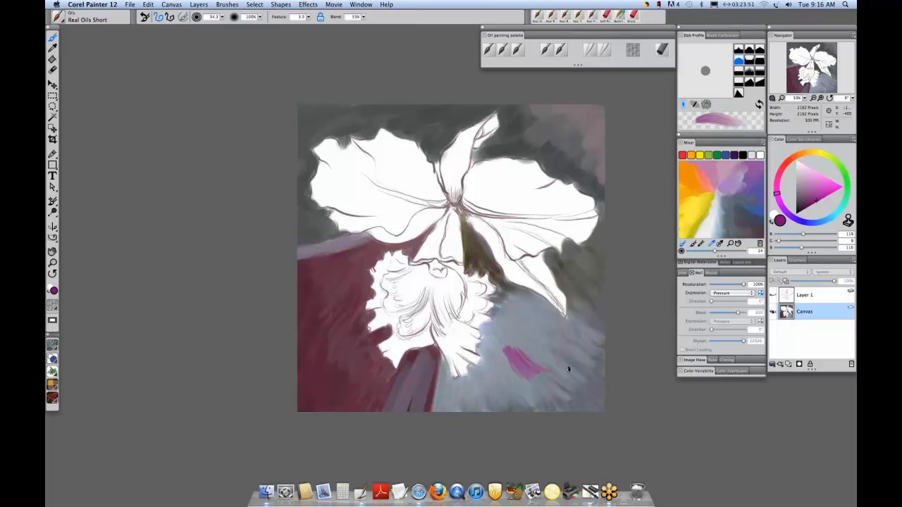
click(559, 49)
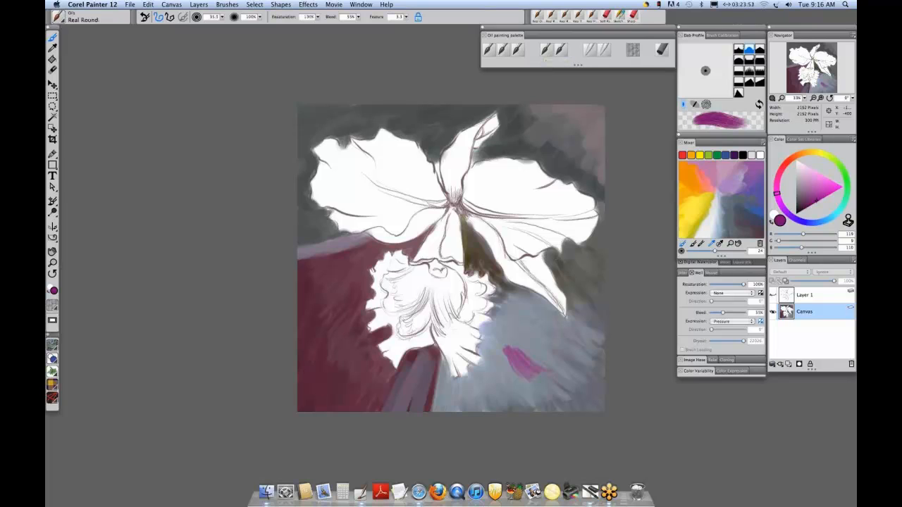
mouse_move(522, 341)
mouse_down()
mouse_move(547, 364)
mouse_move(555, 356)
mouse_up()
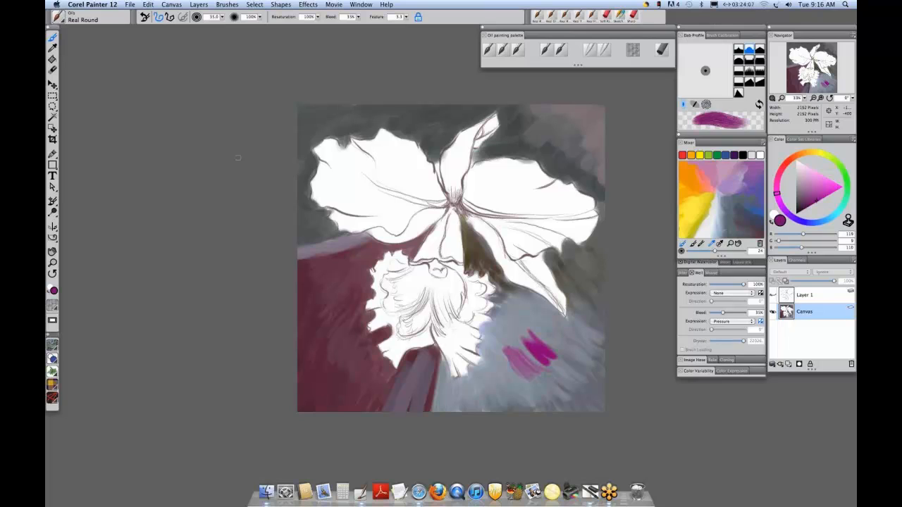
Close Light & Shadow 1 paint.psd without saving the changes.
key(super+s)
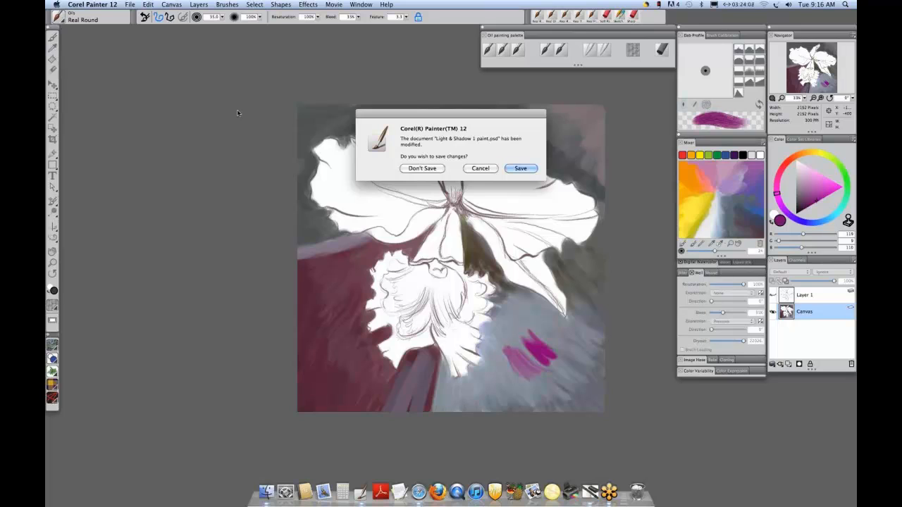
click(411, 170)
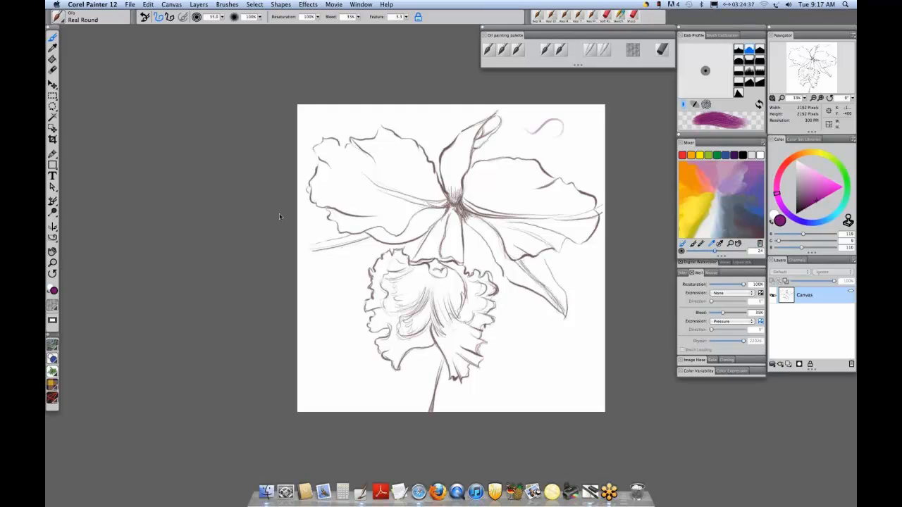
Select the whole sketch canvas, copy it to a new layer, and set that layer's composite method to Multiply.
click(261, 5)
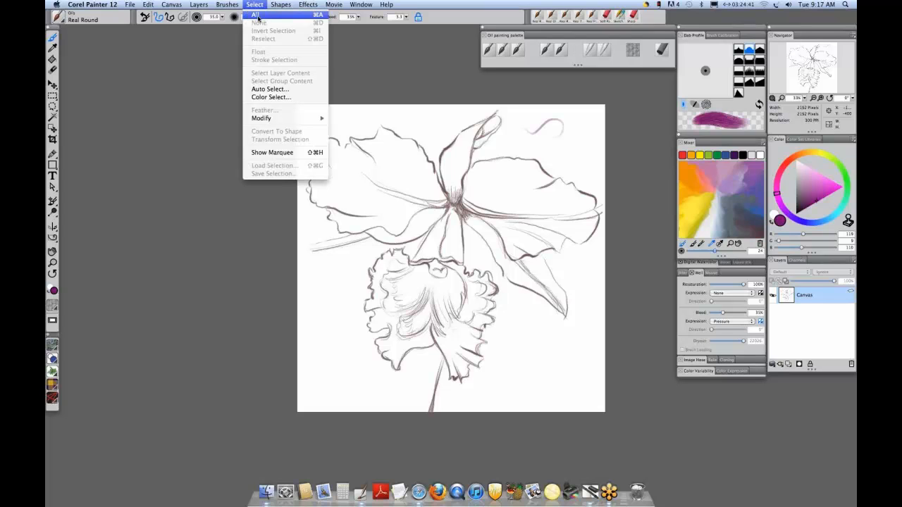
click(255, 15)
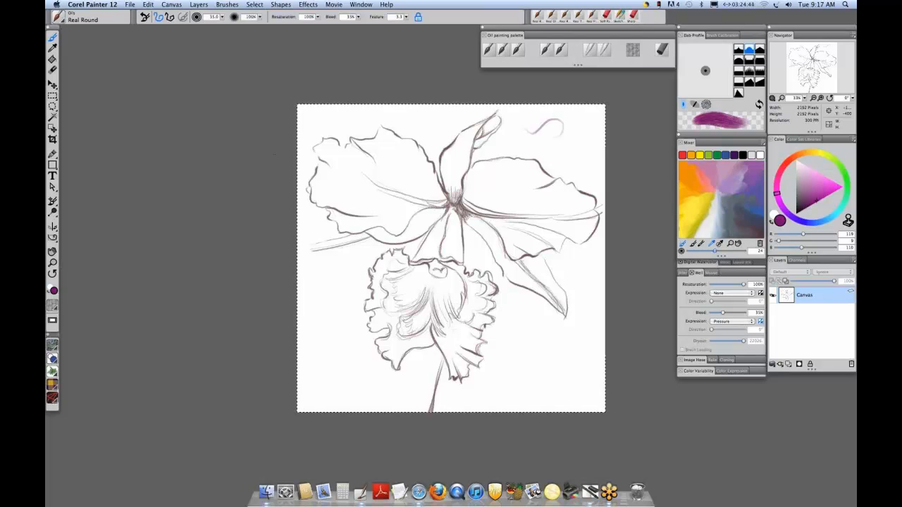
click(52, 84)
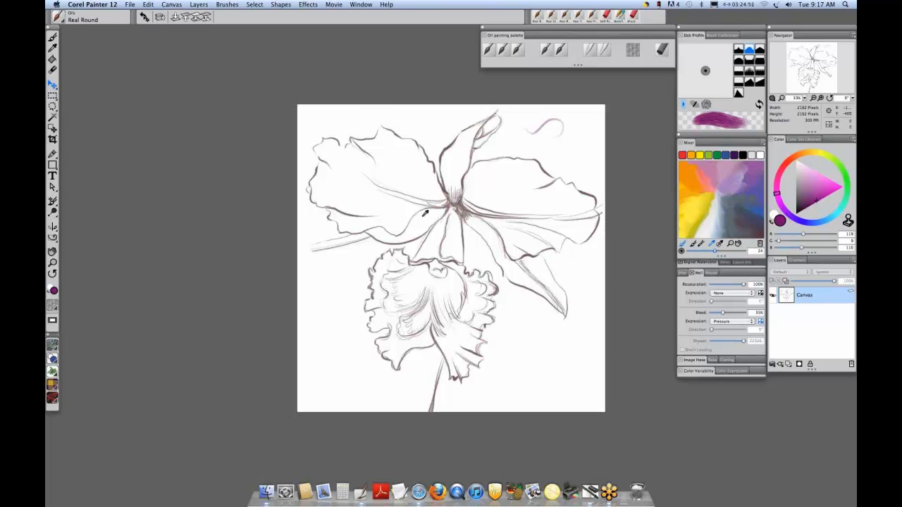
click(424, 219)
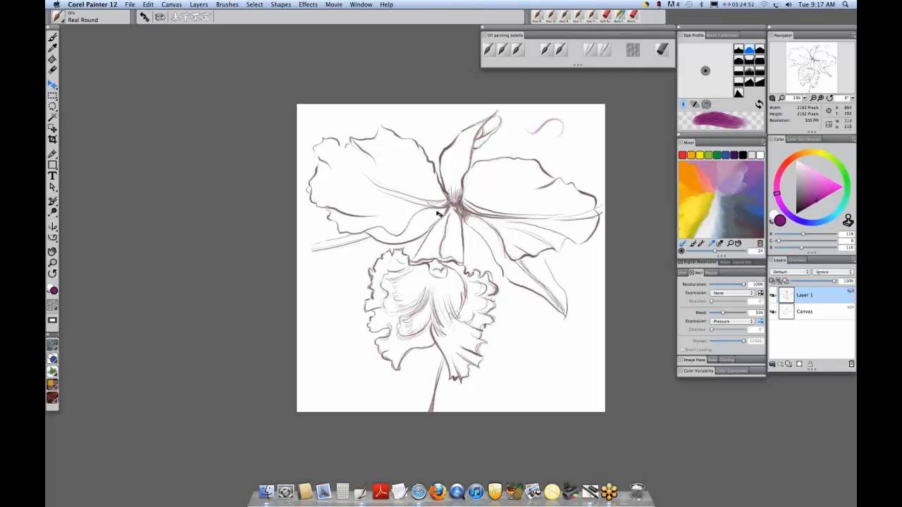
click(797, 272)
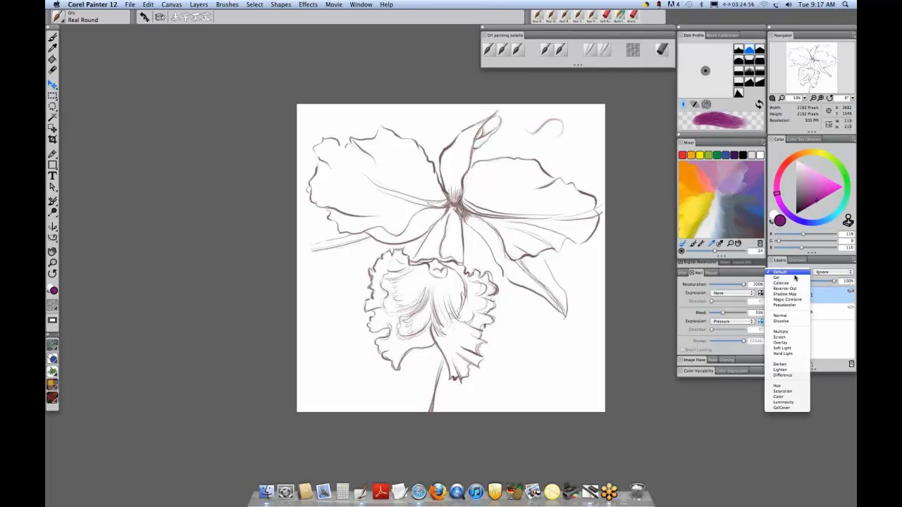
click(795, 333)
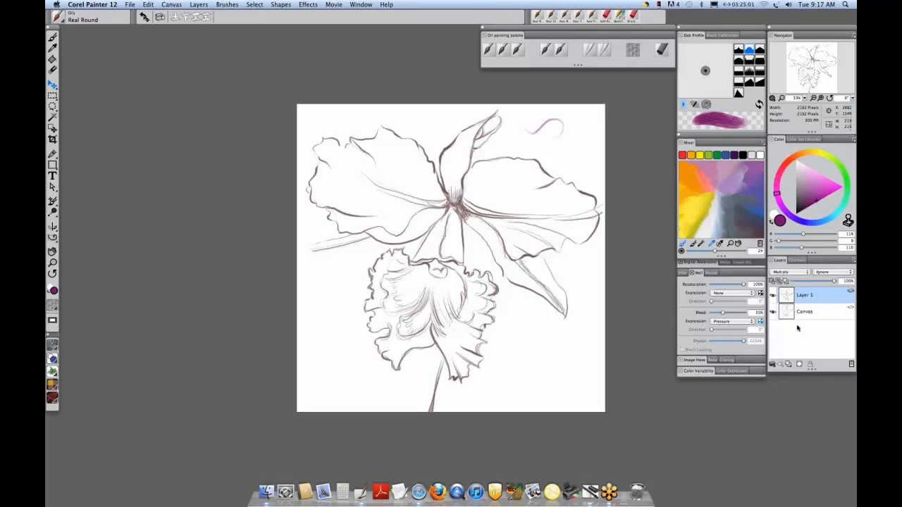
Check the layer setup by toggling the visibility of the Canvas, selecting each layer in turn, and hiding the Multiply sketch layer.
click(773, 312)
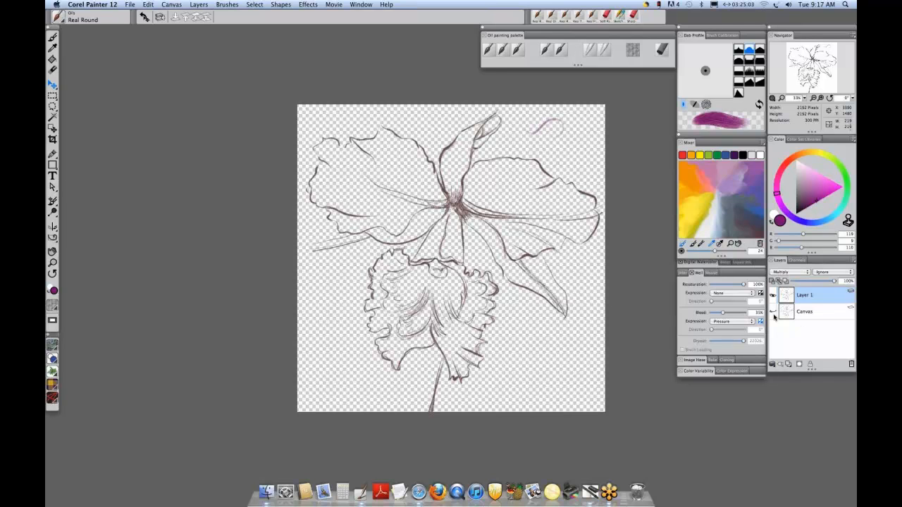
click(772, 312)
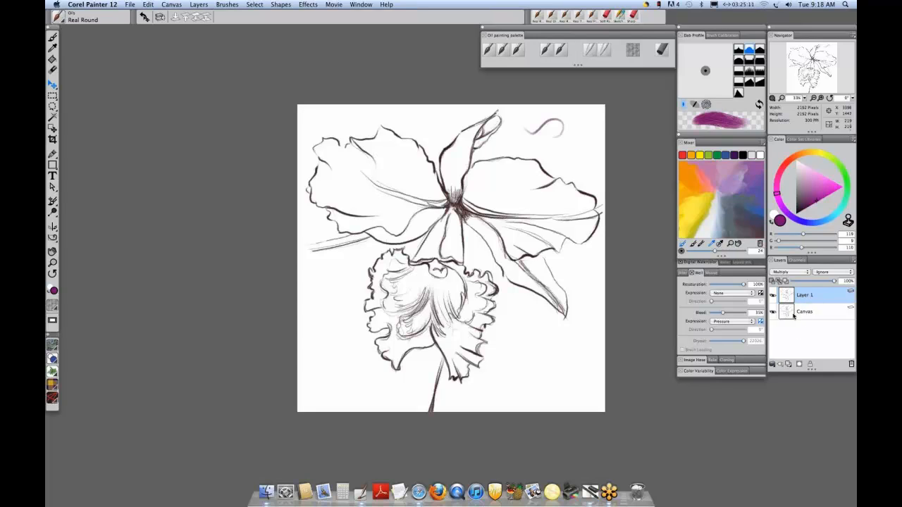
click(808, 318)
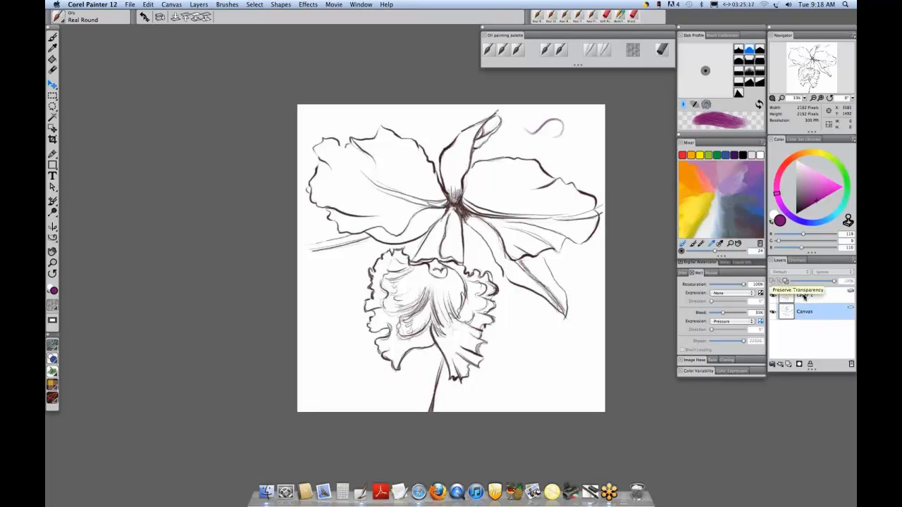
click(787, 295)
click(774, 296)
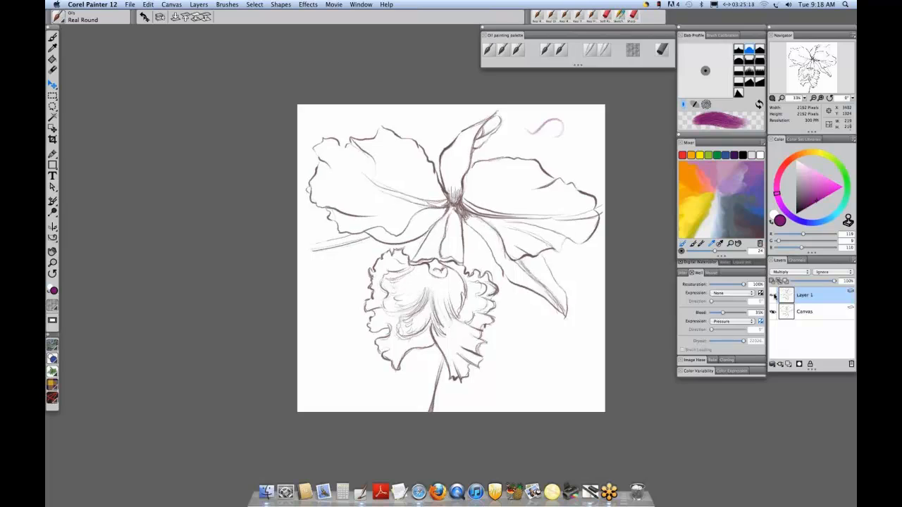
click(773, 296)
Close Light & Shadow 1 sketch.tif without saving the changes and open Light & Shadow 2 paint.psd.
key(super+w)
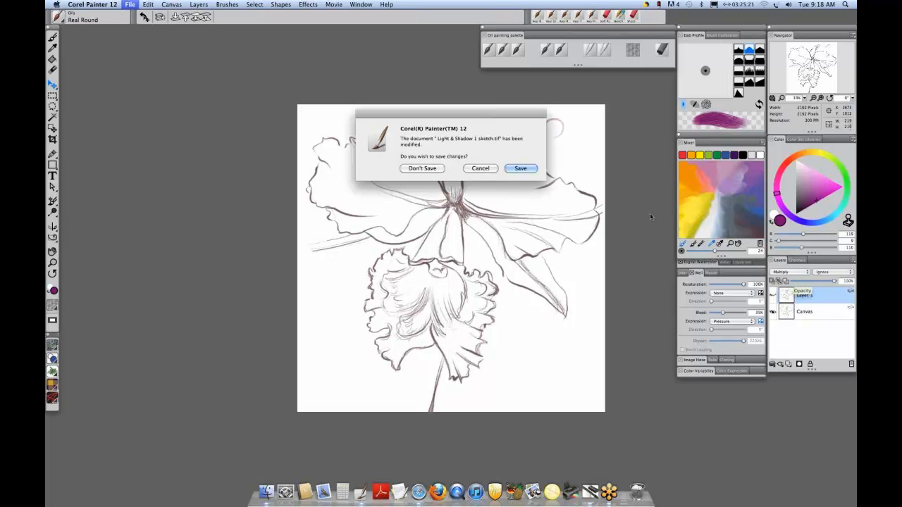
click(422, 168)
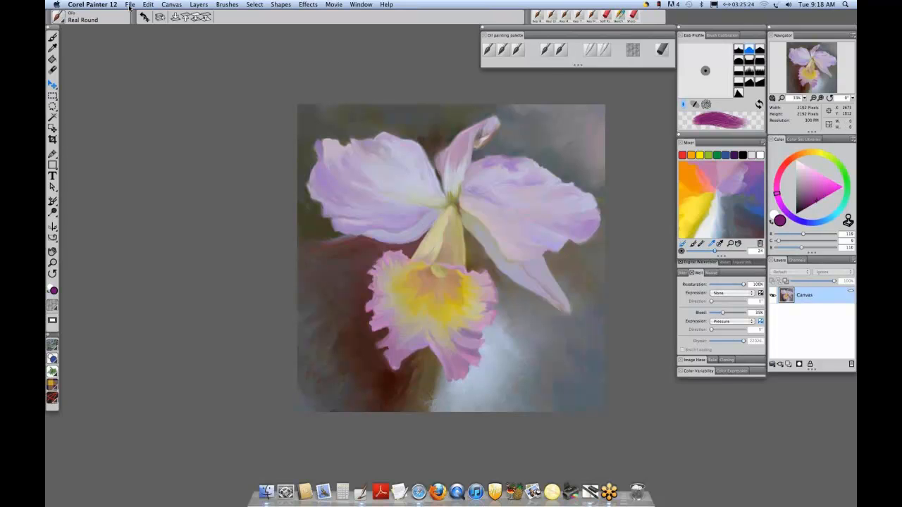
click(129, 4)
click(151, 14)
click(486, 139)
click(540, 242)
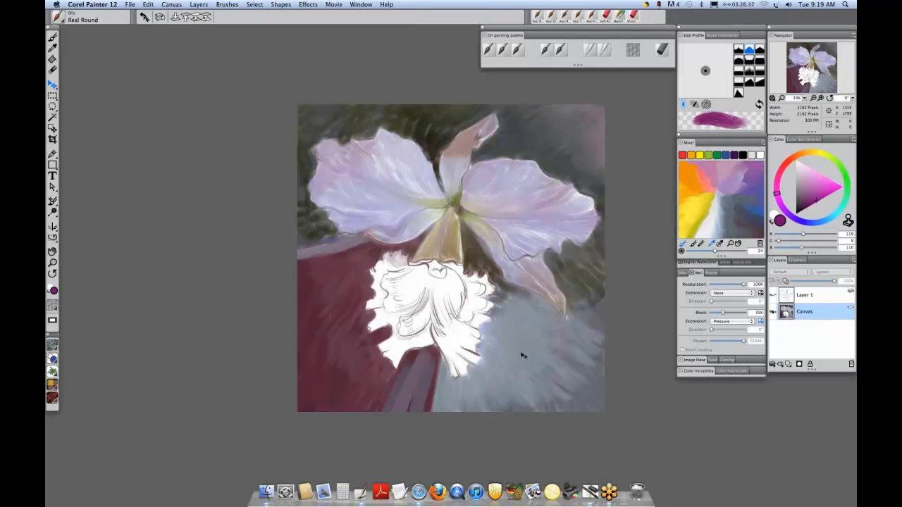
Activate the Brush tool and open Light & Shadow 2b paint.psd.
key(b)
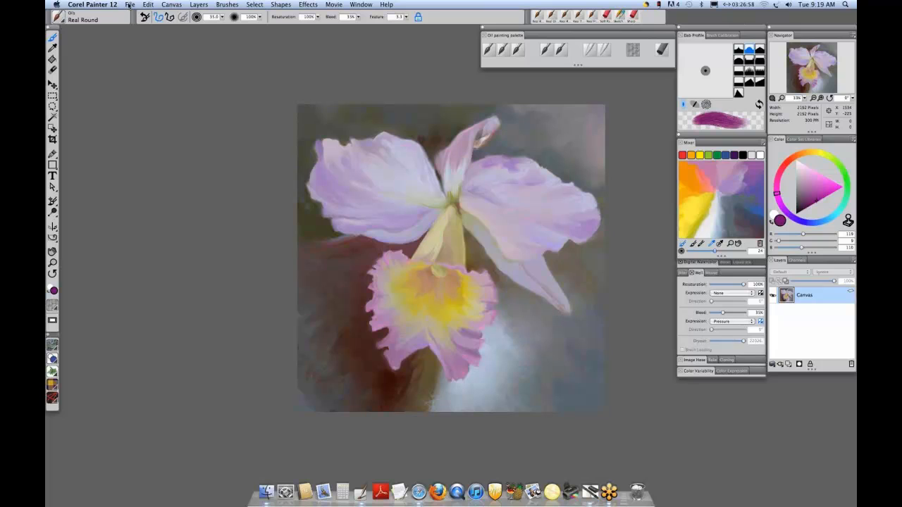
click(130, 5)
click(136, 23)
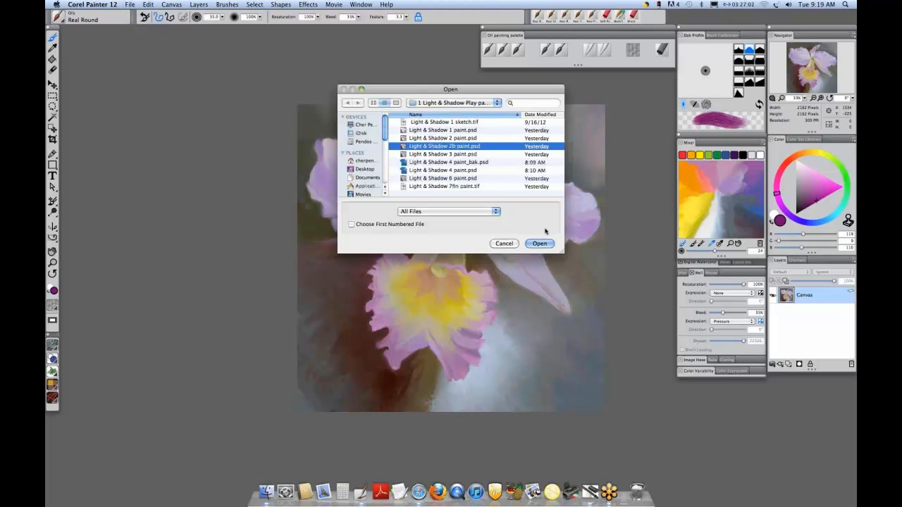
click(543, 244)
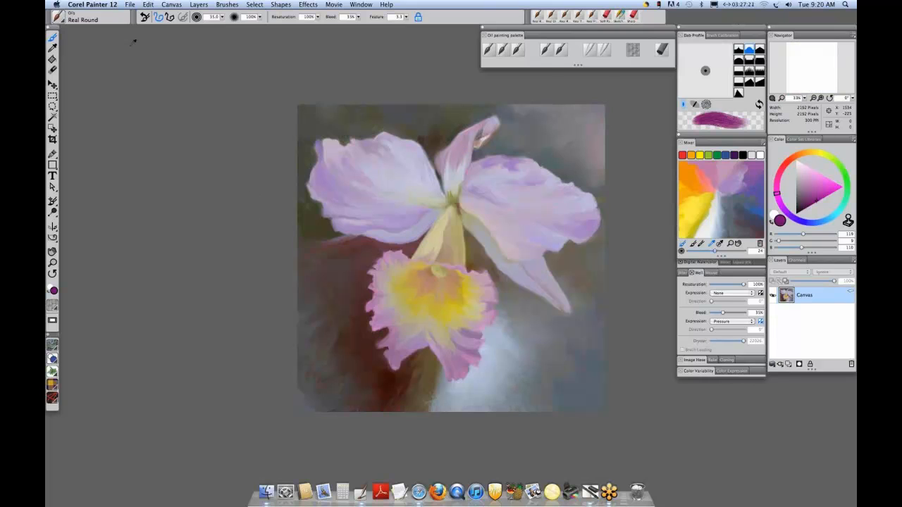
Open Light & Shadow 3 paint.psd and change it from full-screen view to a floating window.
click(129, 4)
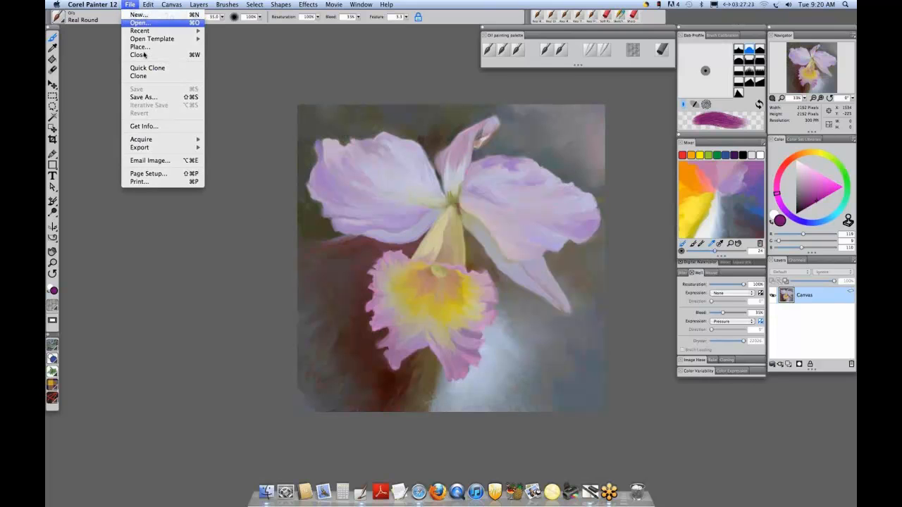
click(141, 23)
double_click(440, 154)
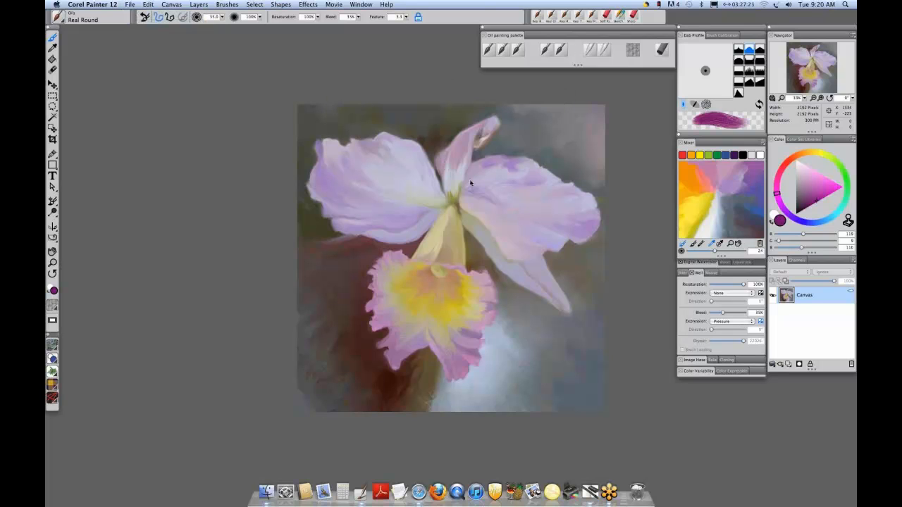
key(super+m)
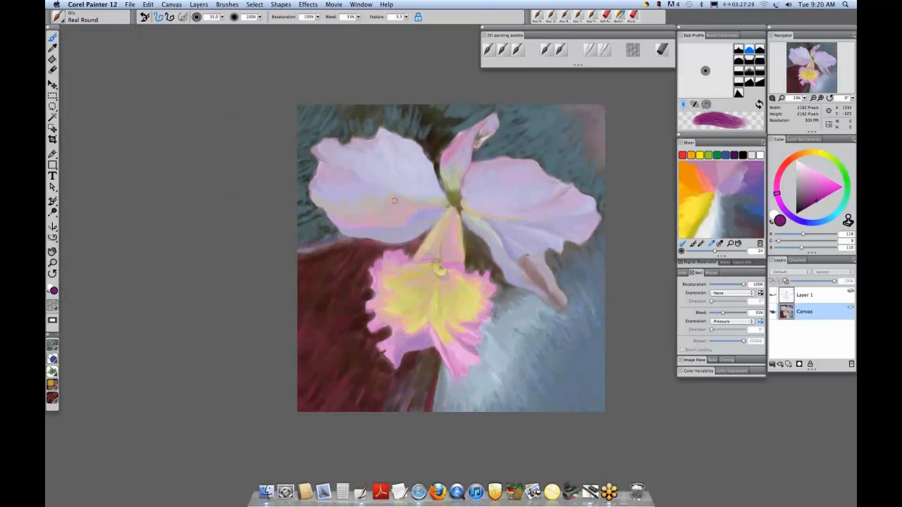
key(super+m)
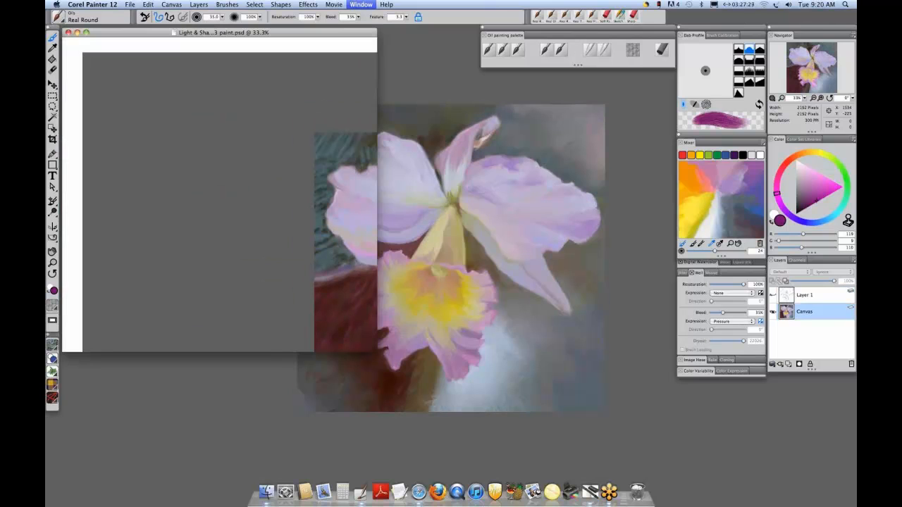
Open Light & Shadow 4 paint.psd and place its window beside Light & Shadow 3 paint.psd for comparison.
click(130, 5)
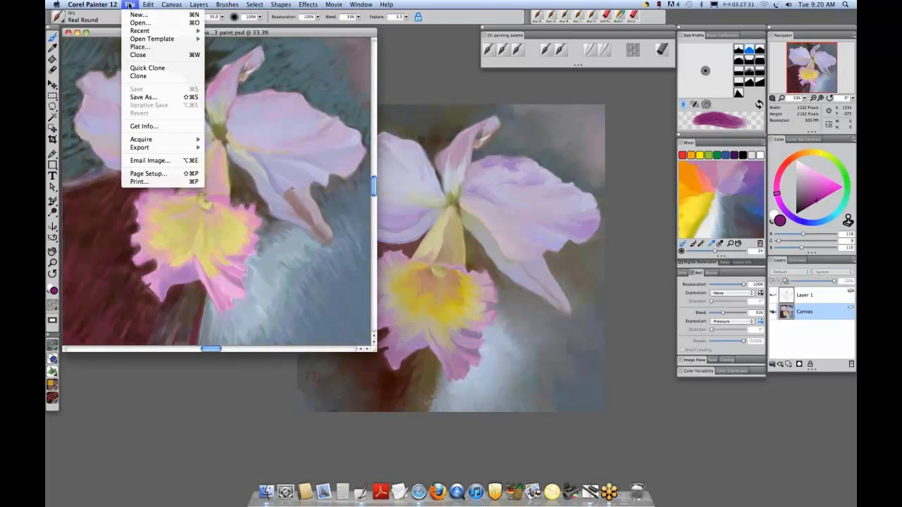
click(141, 23)
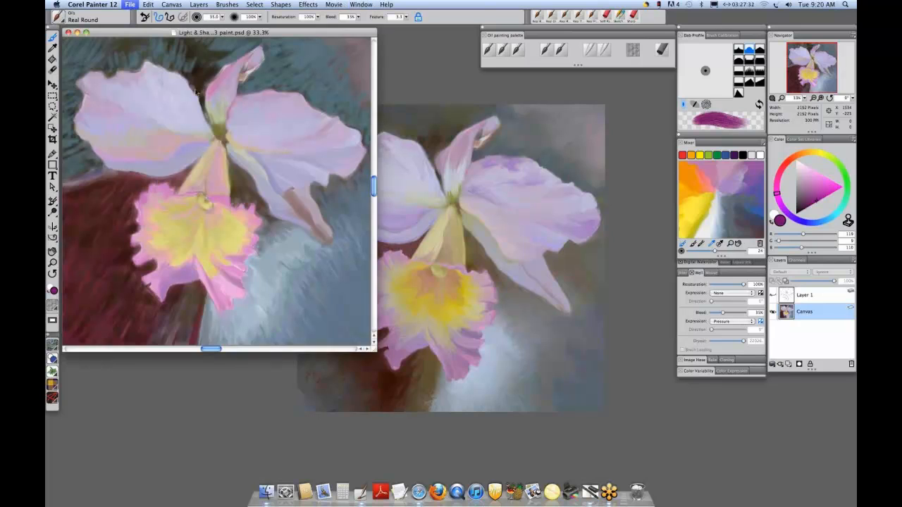
click(539, 243)
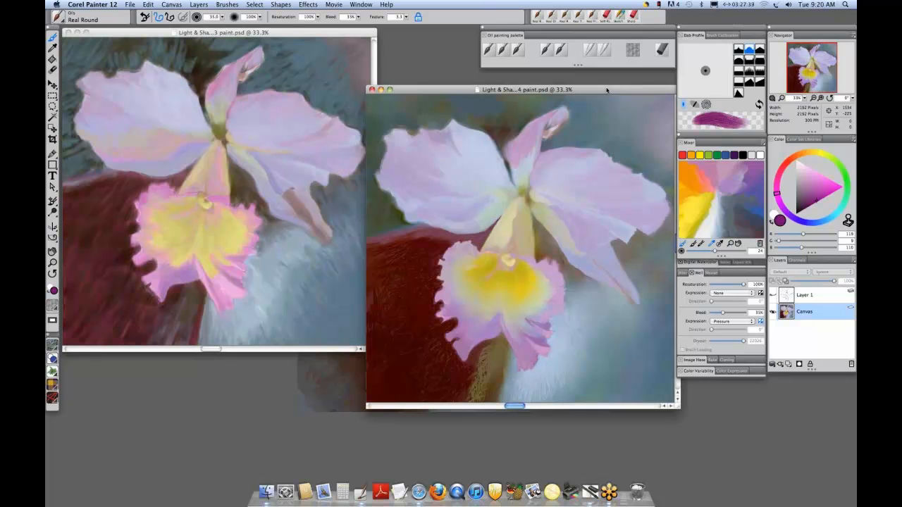
drag(607, 90, 614, 74)
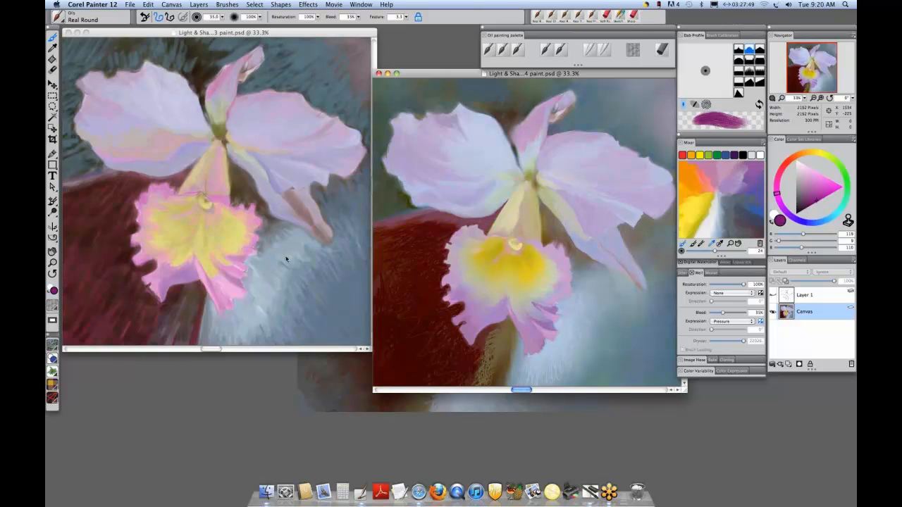
Choose a dark neutral gray and paint diagonal zigzag strokes with Real Round over the blue-gray background of Light & Shadow 3 paint.psd.
click(800, 191)
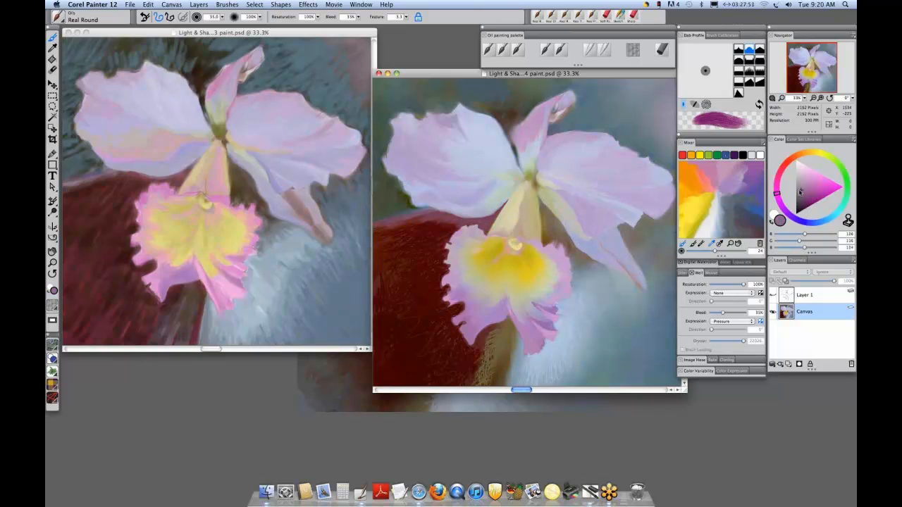
click(799, 192)
click(798, 192)
click(797, 192)
click(797, 193)
click(797, 194)
click(300, 276)
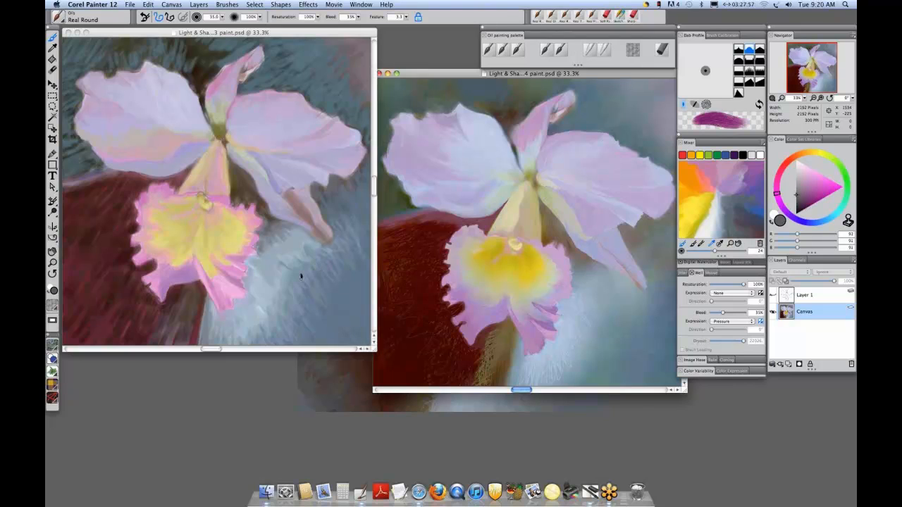
mouse_move(276, 308)
mouse_down()
mouse_move(306, 264)
mouse_move(339, 251)
mouse_up()
mouse_move(284, 316)
mouse_down()
mouse_move(304, 285)
mouse_move(283, 300)
mouse_move(337, 283)
mouse_move(362, 295)
mouse_move(353, 246)
mouse_up()
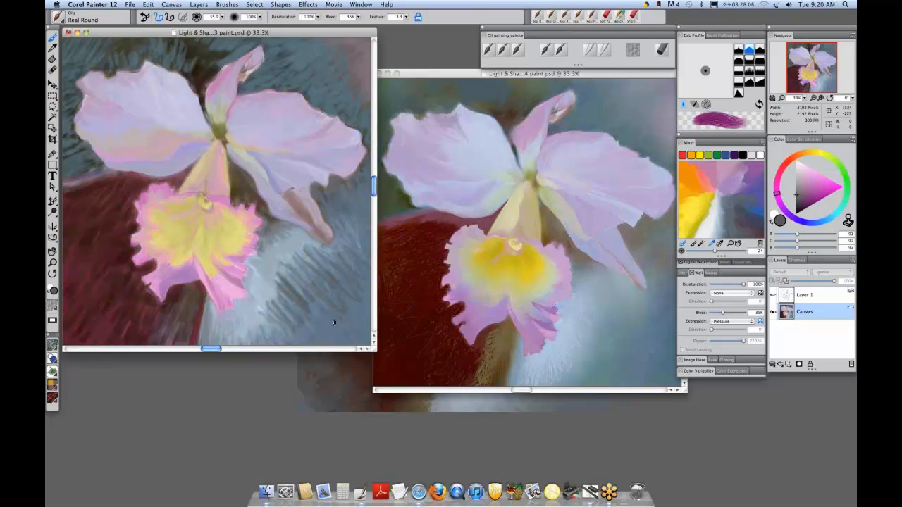
drag(273, 327, 281, 319)
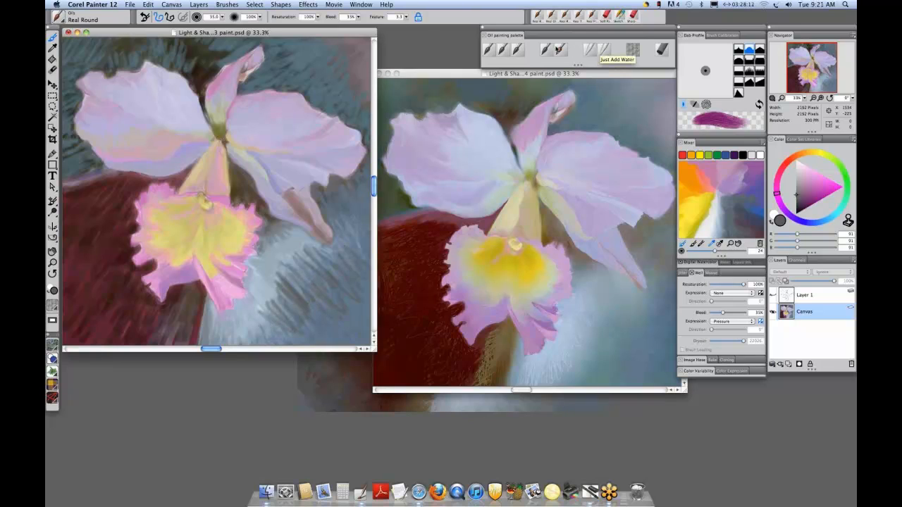
Switch to the Real Round Wet brush and choose a light gray.
click(558, 50)
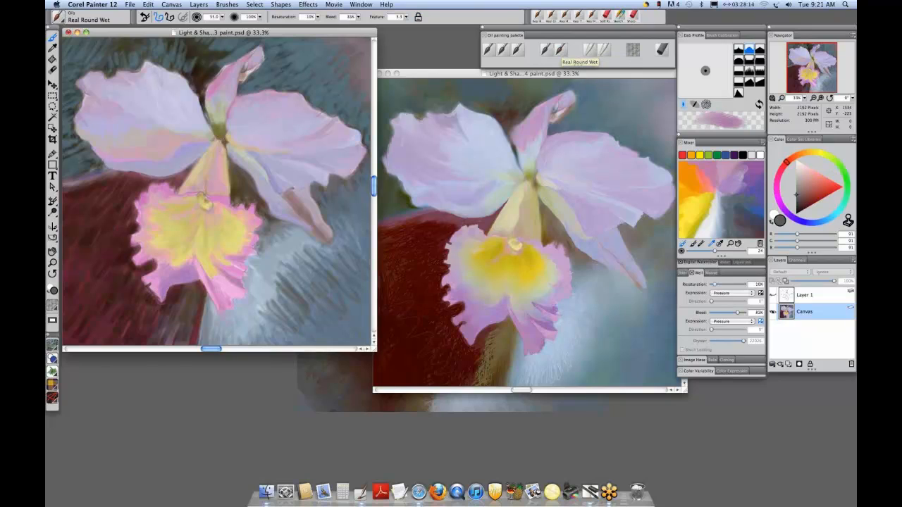
click(797, 180)
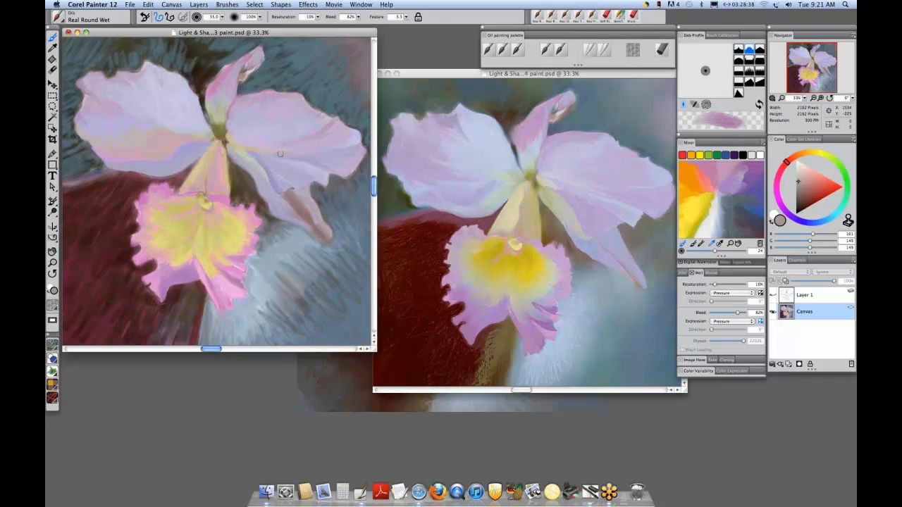
Bring Light & Shadow 4 paint.psd forward, enlarge its view to 50% around the yellow lip, and move its window over Light & Shadow 3 paint.psd.
click(476, 72)
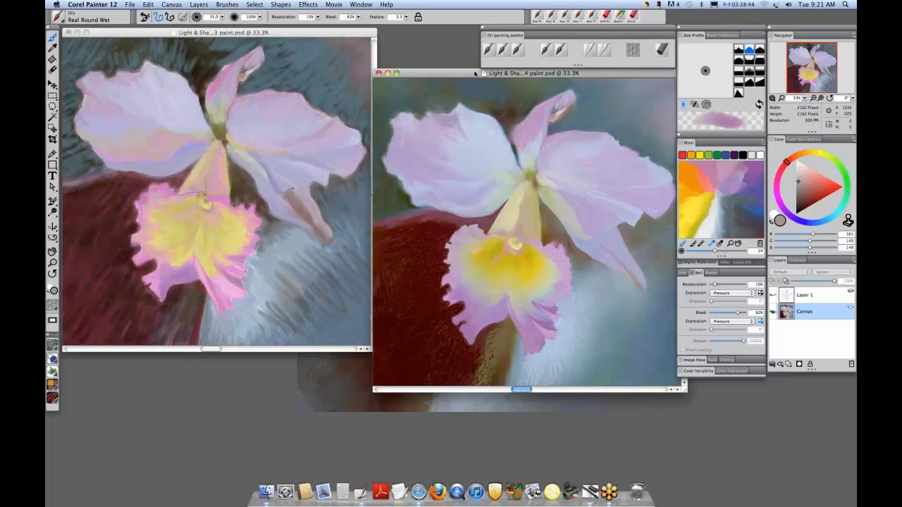
drag(476, 72, 474, 72)
key(super+space)
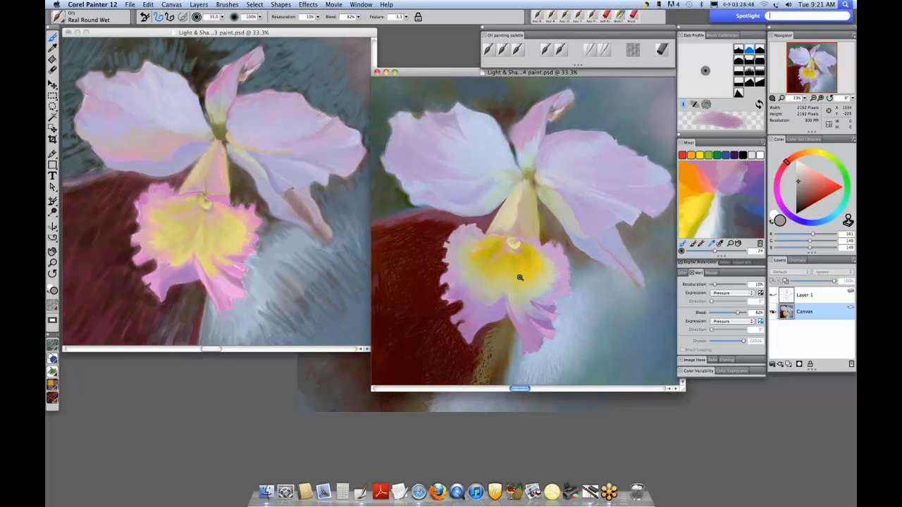
click(519, 277)
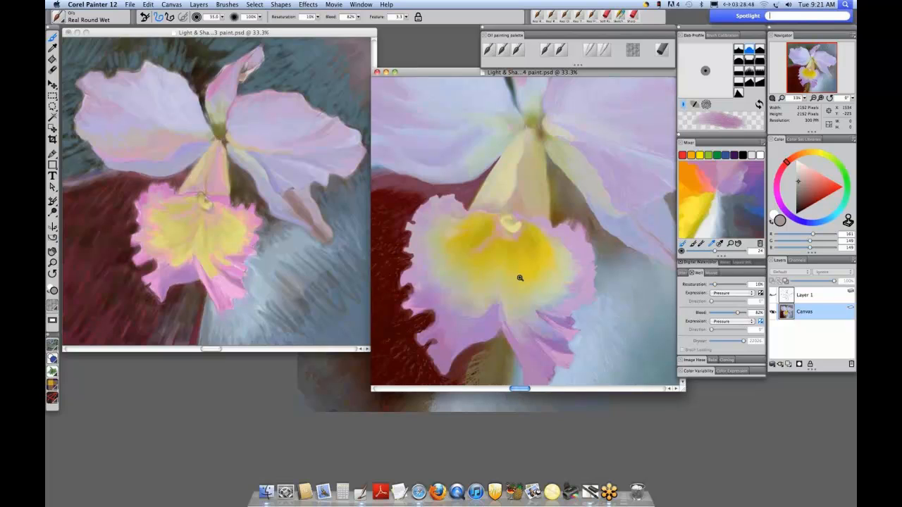
click(412, 72)
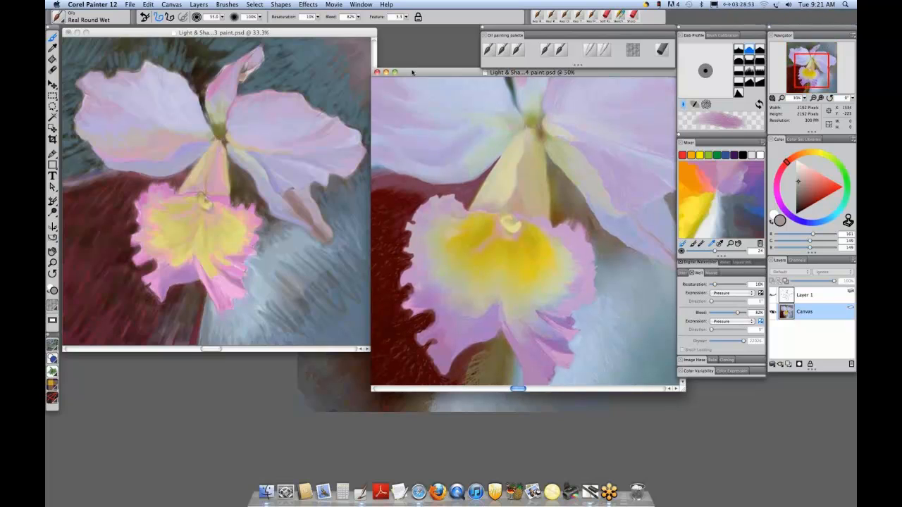
drag(413, 72, 333, 38)
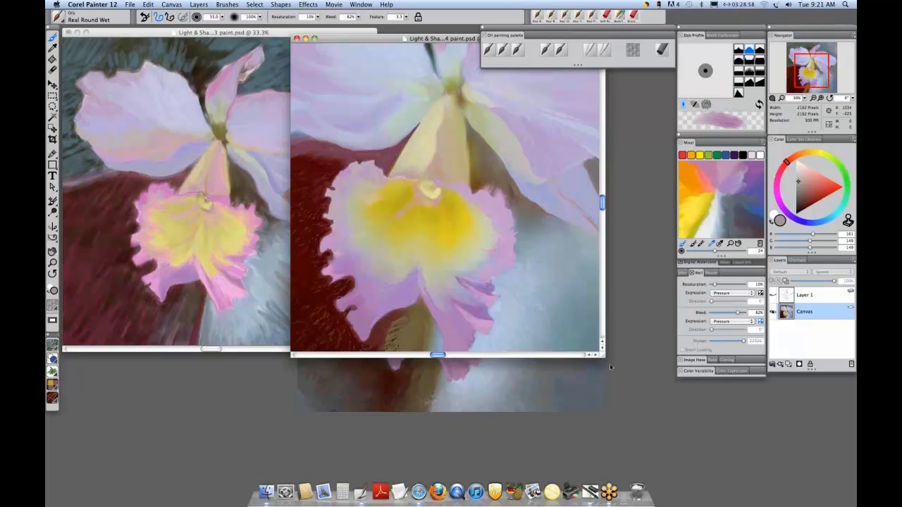
Enlarge the Light & Shadow 4 paint.psd window and fit the whole orchid painting in view.
drag(610, 367, 653, 418)
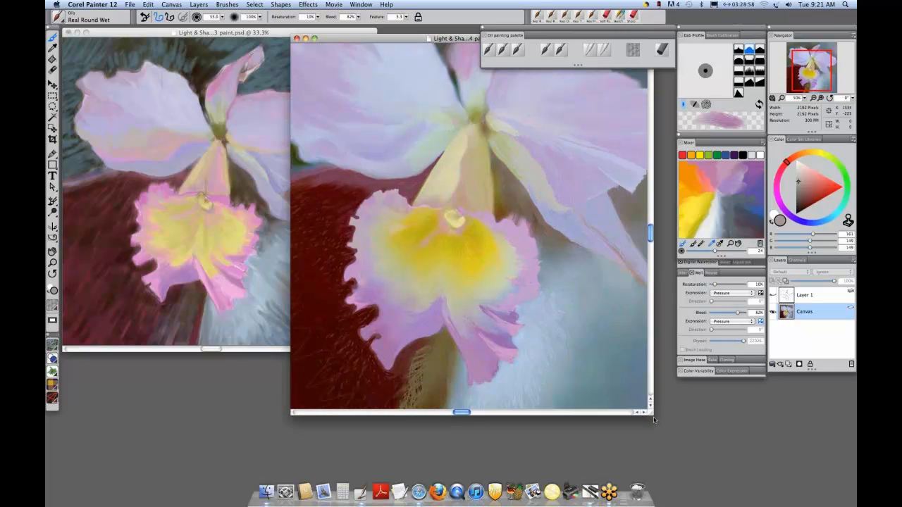
drag(653, 420, 678, 451)
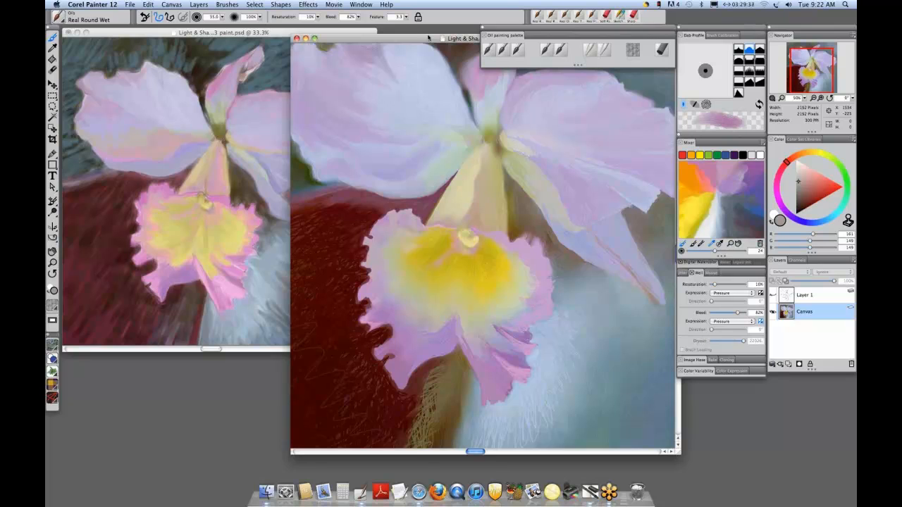
click(428, 38)
key(super+m)
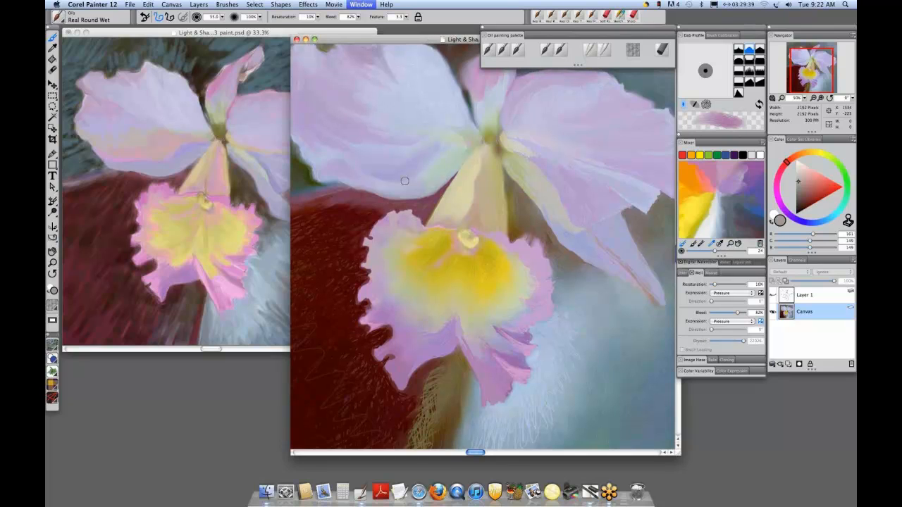
key(super+0)
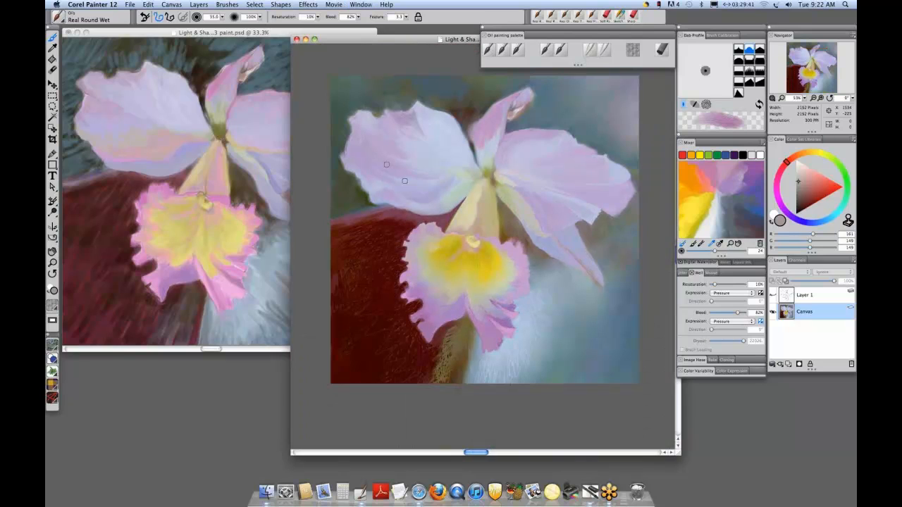
Bring Light & Shadow 3 paint.psd forward and close it without saving its changes.
click(359, 33)
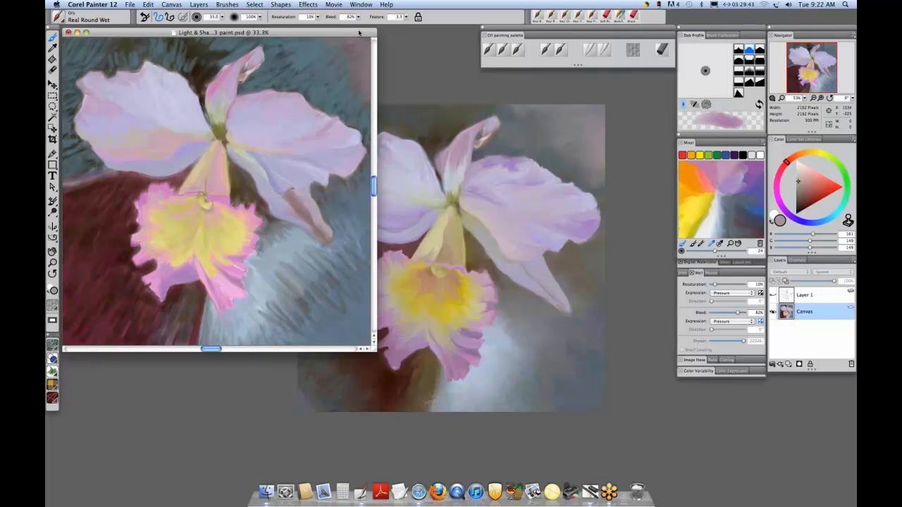
key(super+w)
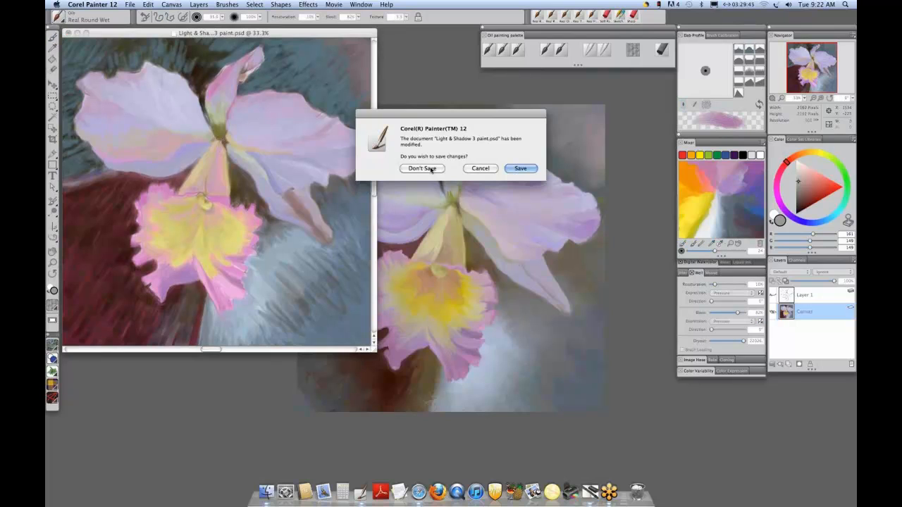
click(432, 169)
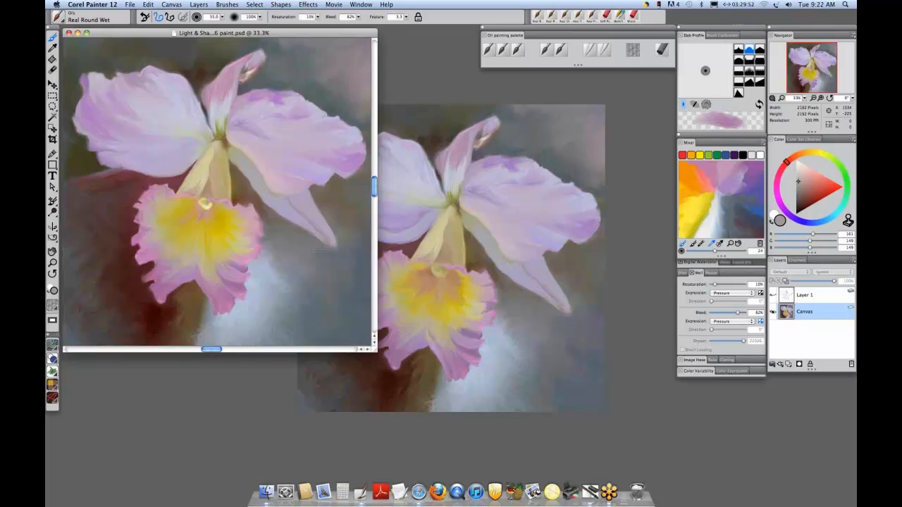
Enlarge the Light & Shadow 6 paint.psd window, examine the yellow lip at 66.7%, and return the view to 33.3%.
drag(374, 349, 472, 402)
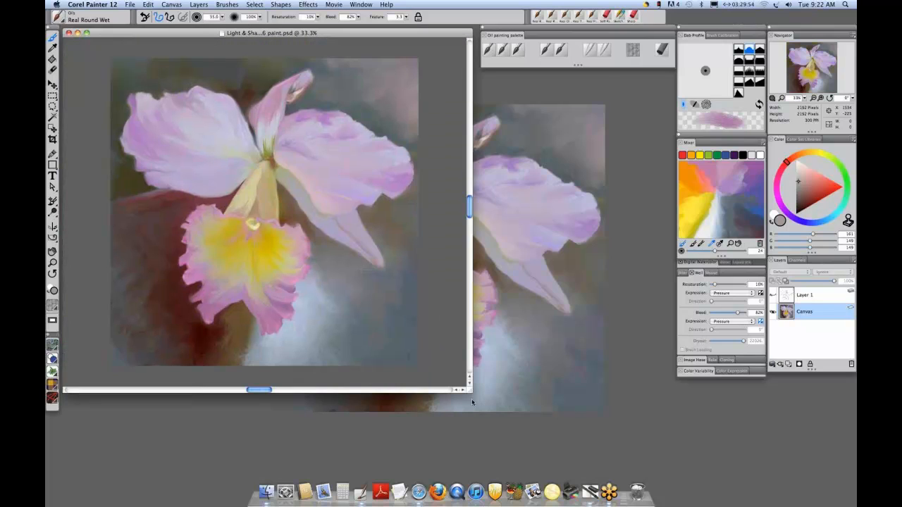
key(super+space)
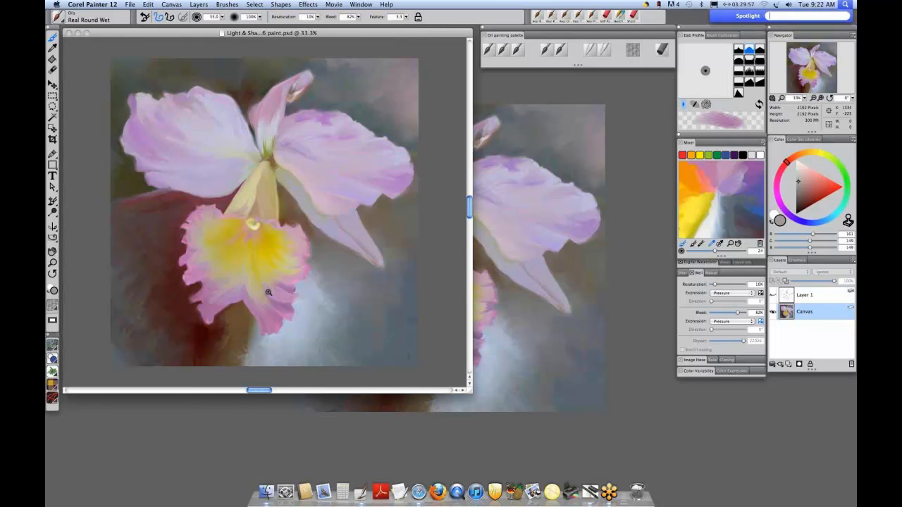
click(268, 292)
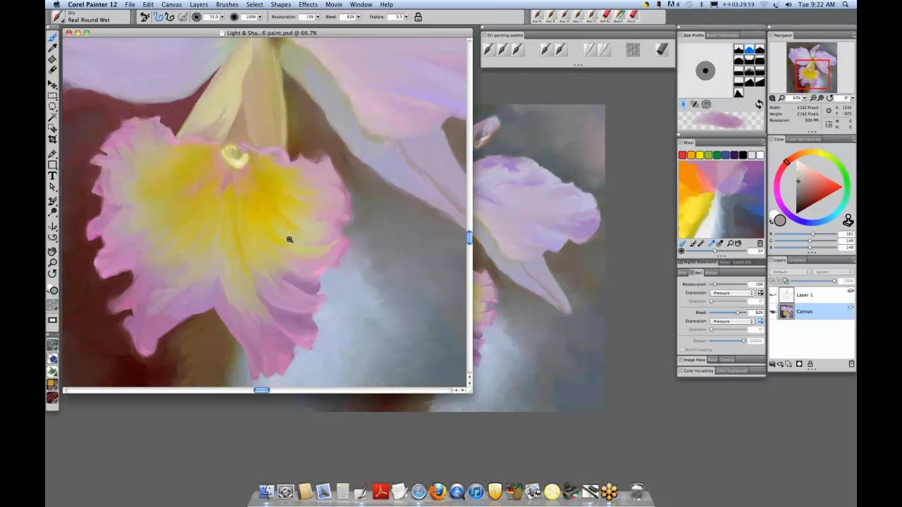
drag(469, 390, 647, 472)
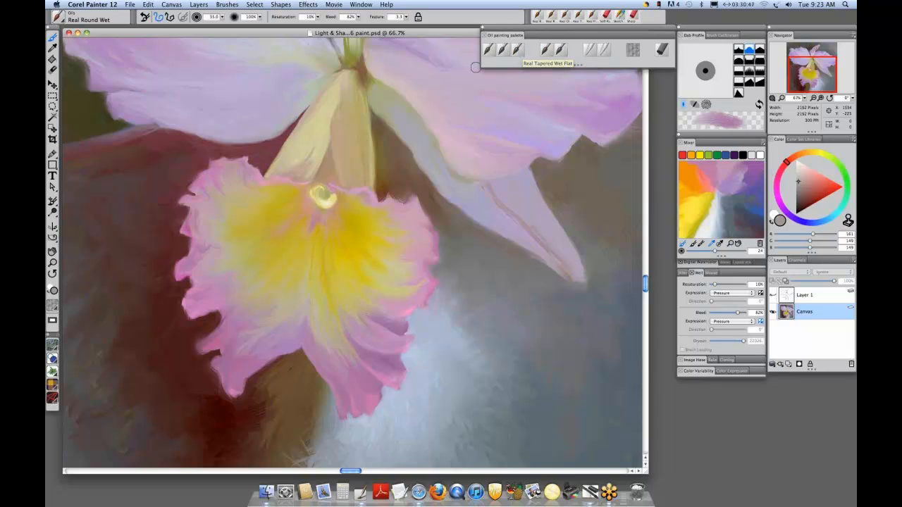
click(361, 4)
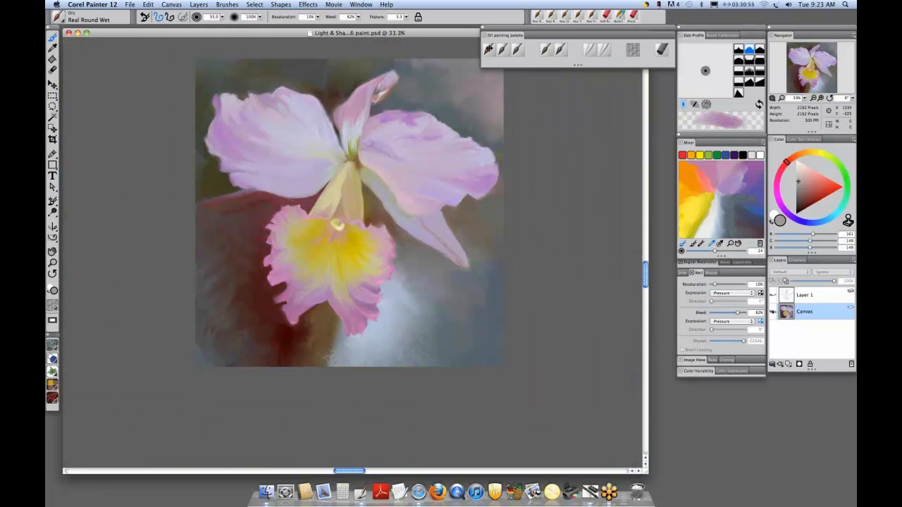
Choose the Real Oils Short brush and sample a muted mauve from the orchid's upper petal.
click(489, 49)
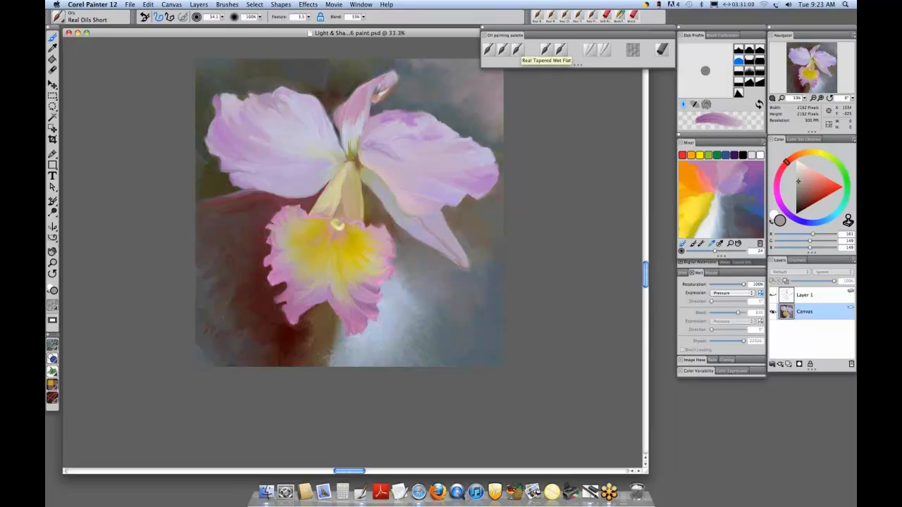
alt+click(357, 103)
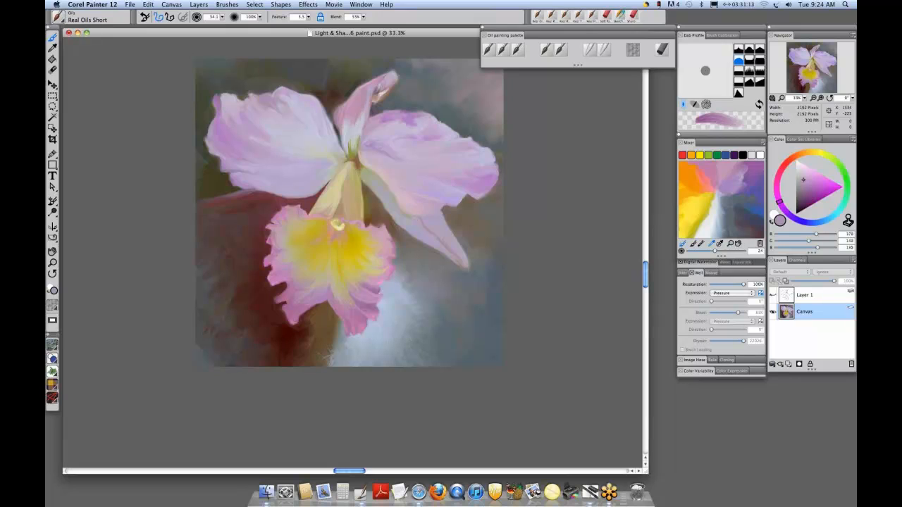
alt+click(354, 127)
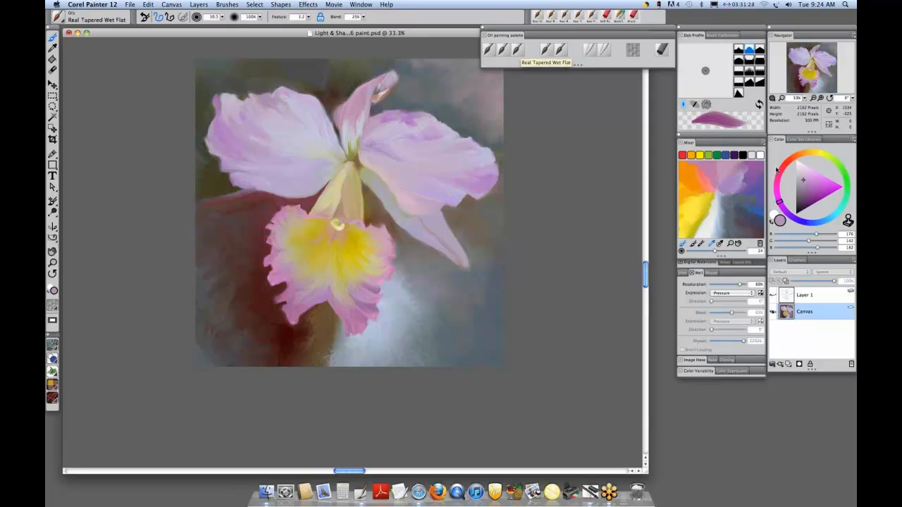
Paint a dark purple stroke on the large right petal with Real Tapered Wet Flat, and close Light & Shadow 6 paint.psd without saving.
click(807, 193)
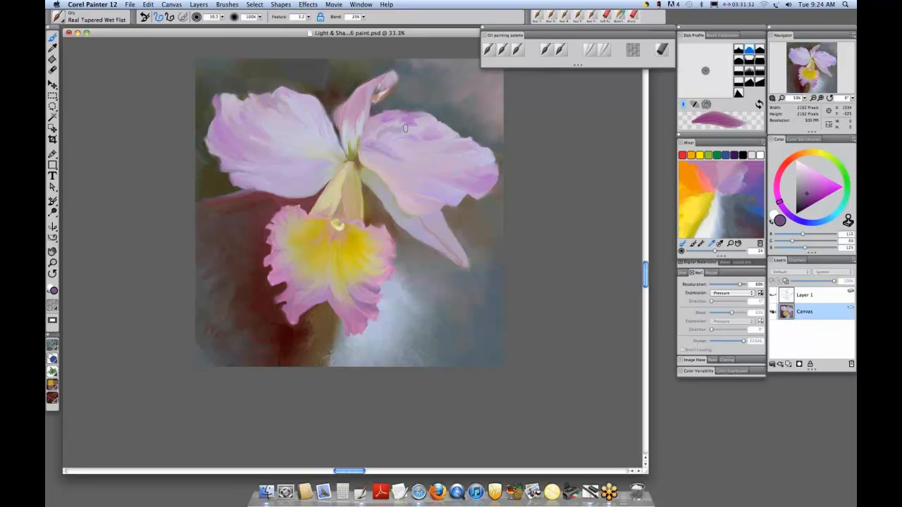
mouse_move(402, 128)
mouse_down()
mouse_move(431, 128)
mouse_move(442, 139)
mouse_up()
key(super+w)
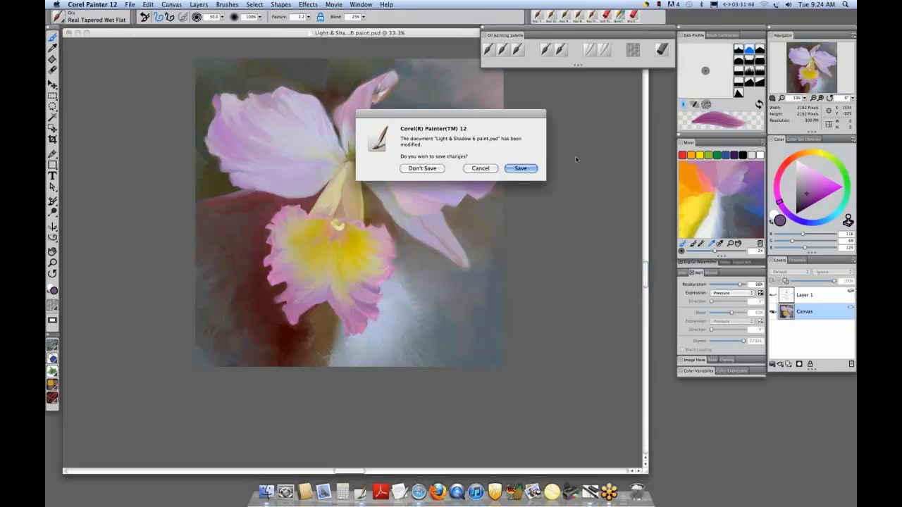
click(422, 168)
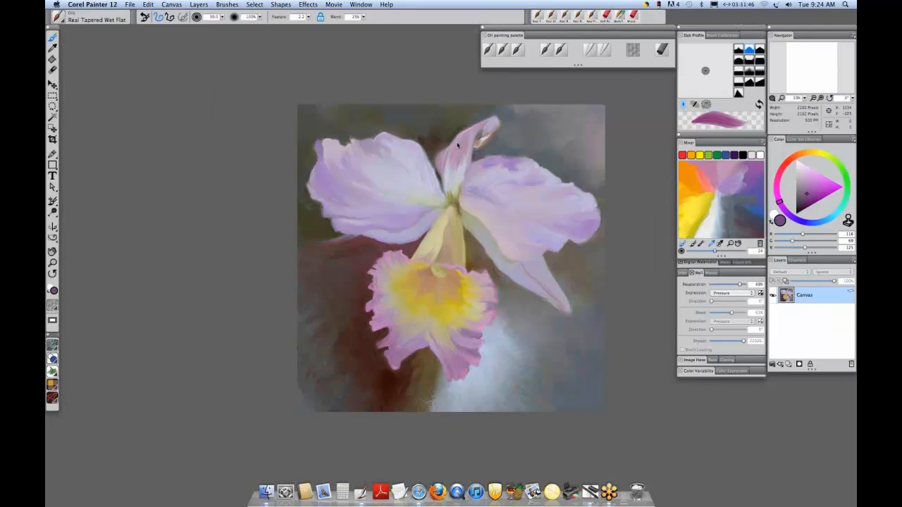
Examine the final painting, Light & Shadow 7fin paint.tif, at 50% around the lip and petals with the interface hidden.
key(super+space)
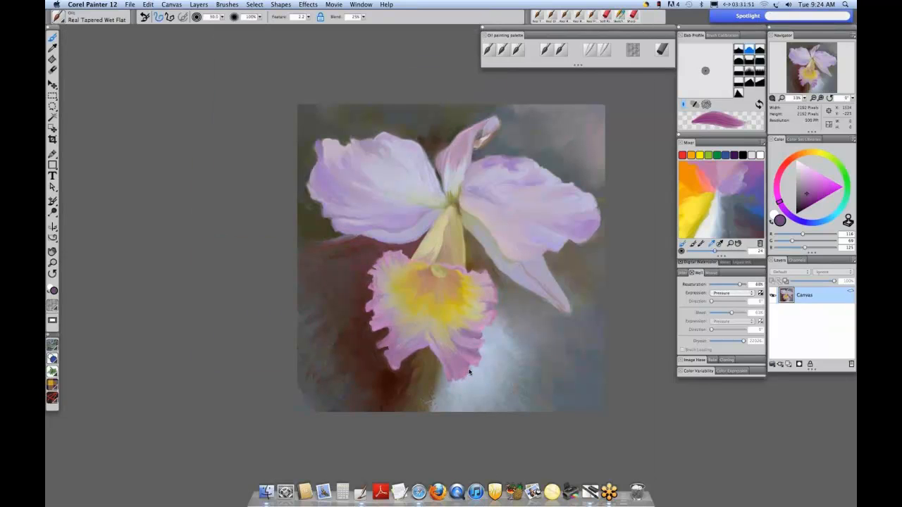
super+click(467, 374)
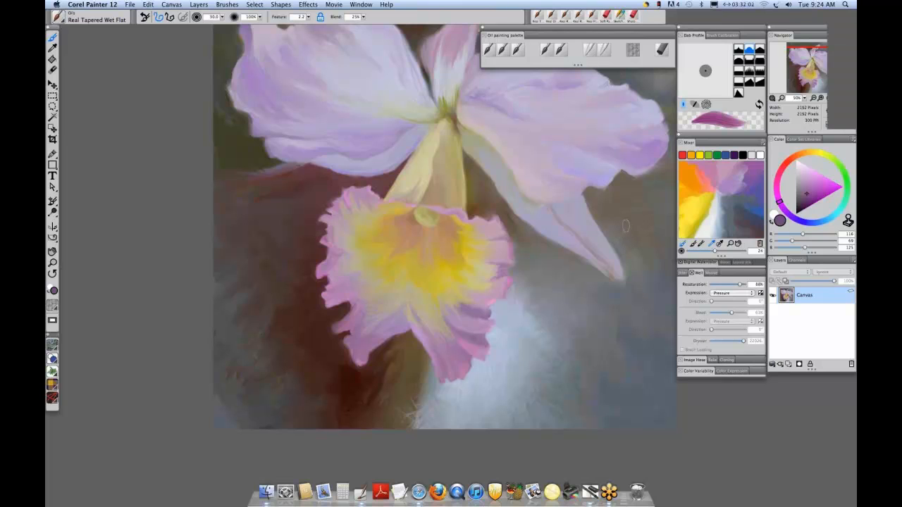
key(Tab)
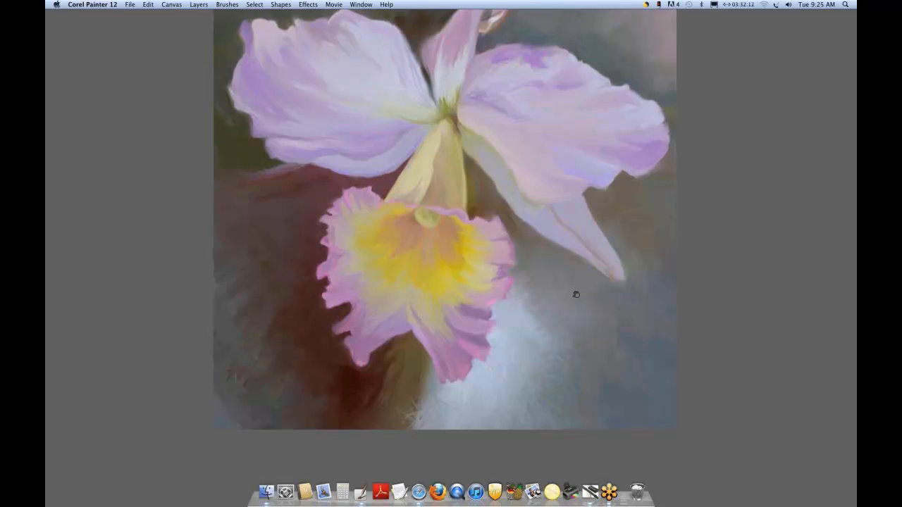
drag(576, 295, 561, 348)
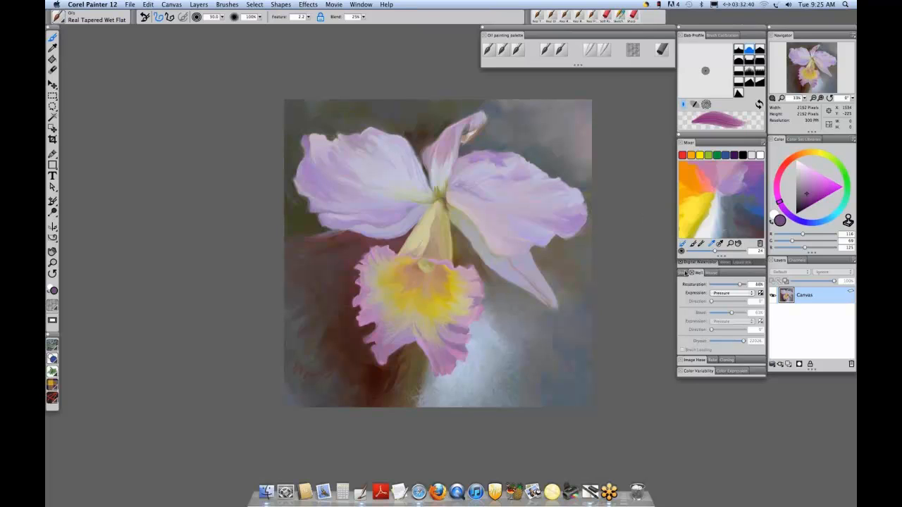
Reveal the RealBristle brush settings and look through the Oils brush variants and the Brush Library options.
click(681, 140)
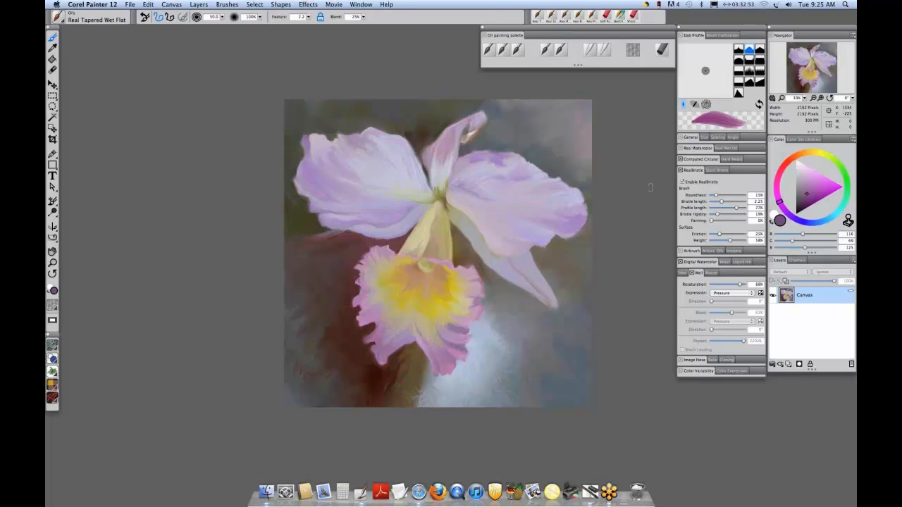
click(63, 22)
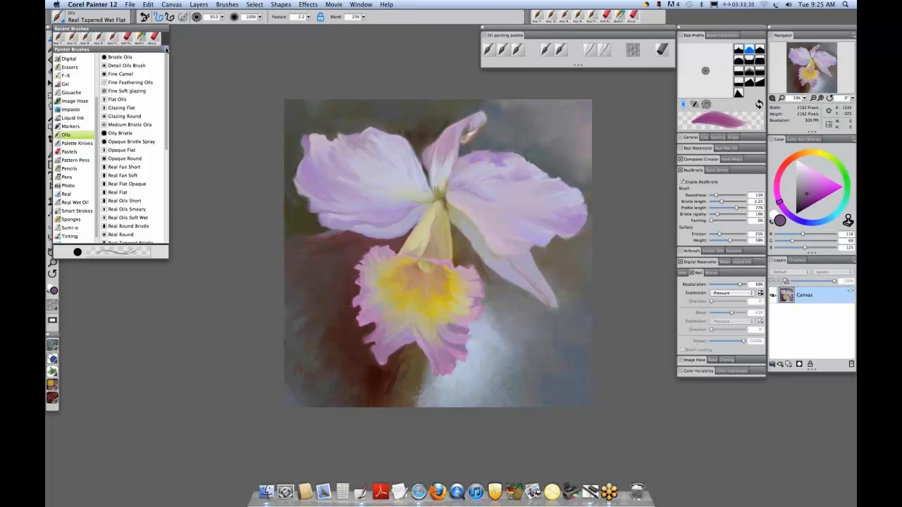
click(167, 49)
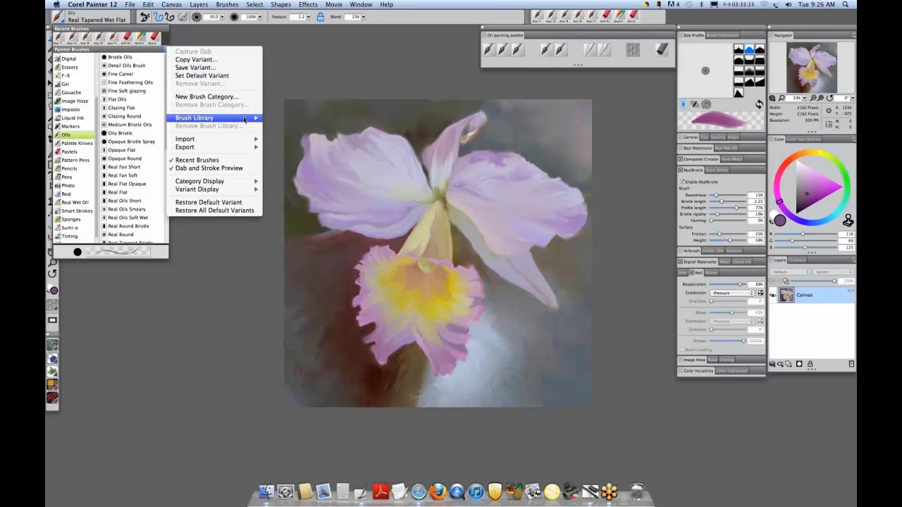
mouse_move(244, 120)
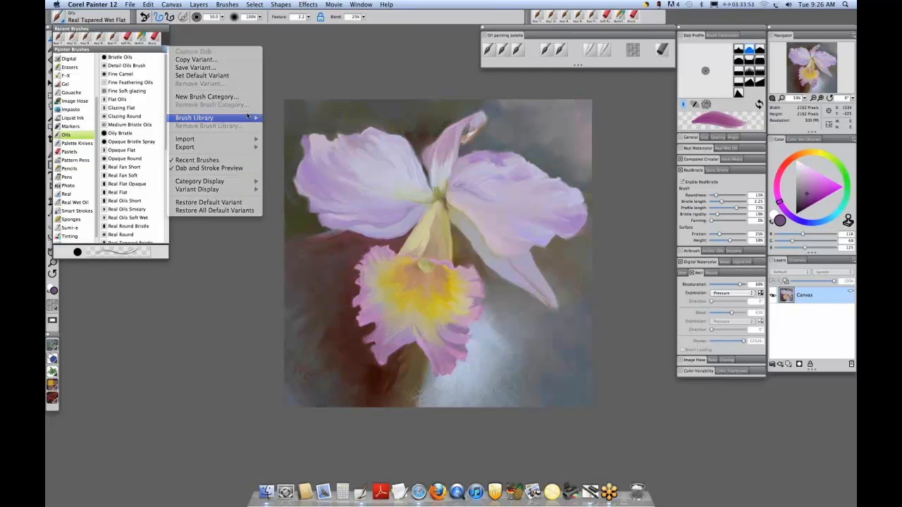
click(169, 20)
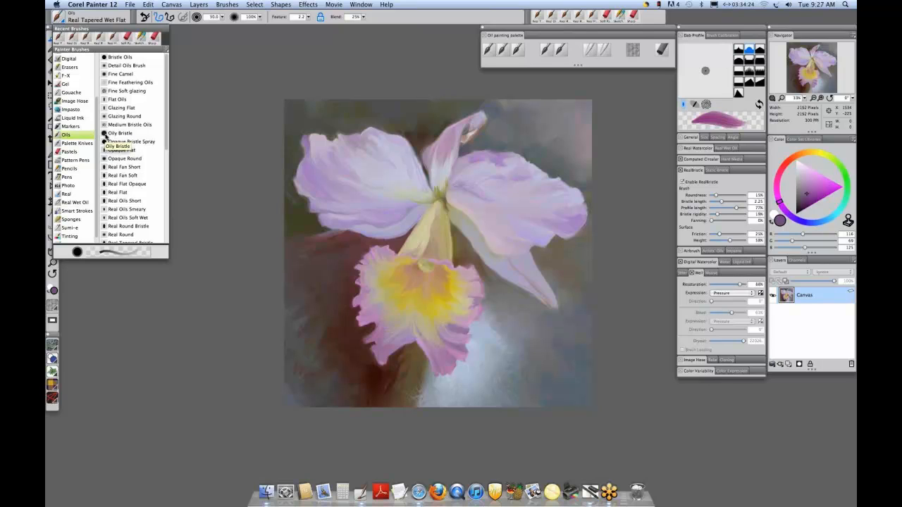
Create a custom palette containing the Oily Bristle and Medium Bristle Oils brushes, and widen it.
mouse_move(104, 133)
mouse_down()
mouse_move(166, 110)
mouse_move(205, 79)
mouse_up()
drag(112, 134, 208, 63)
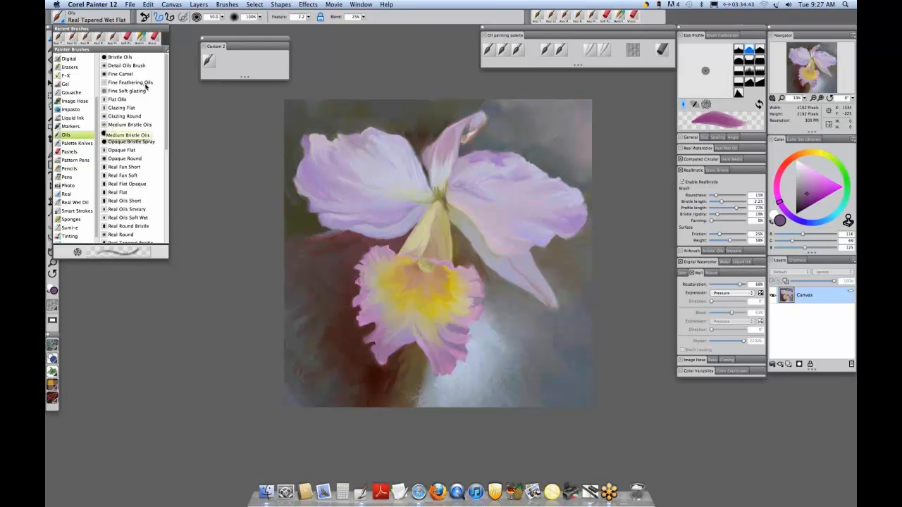
drag(122, 123, 229, 64)
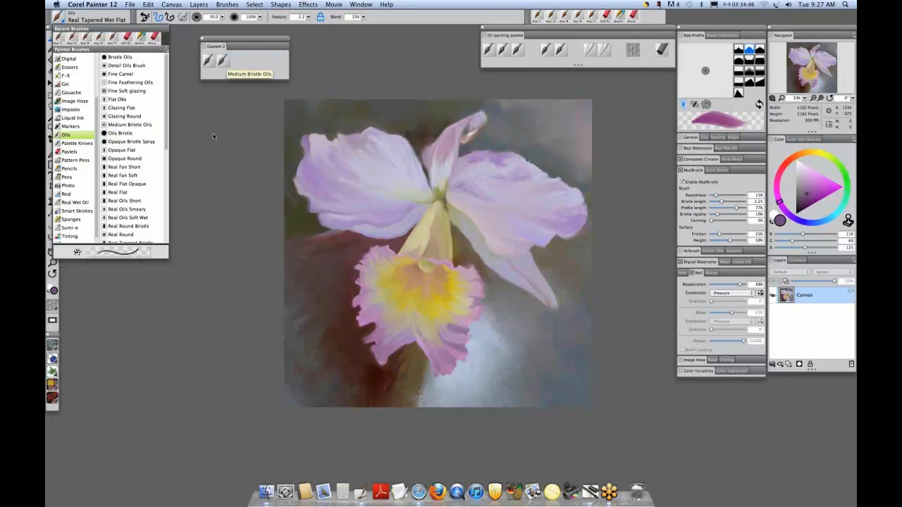
click(269, 82)
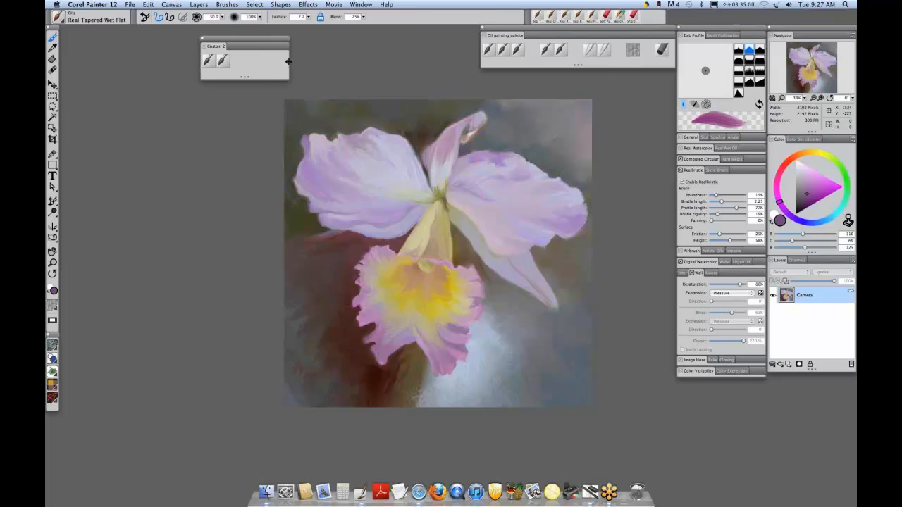
drag(289, 61, 329, 63)
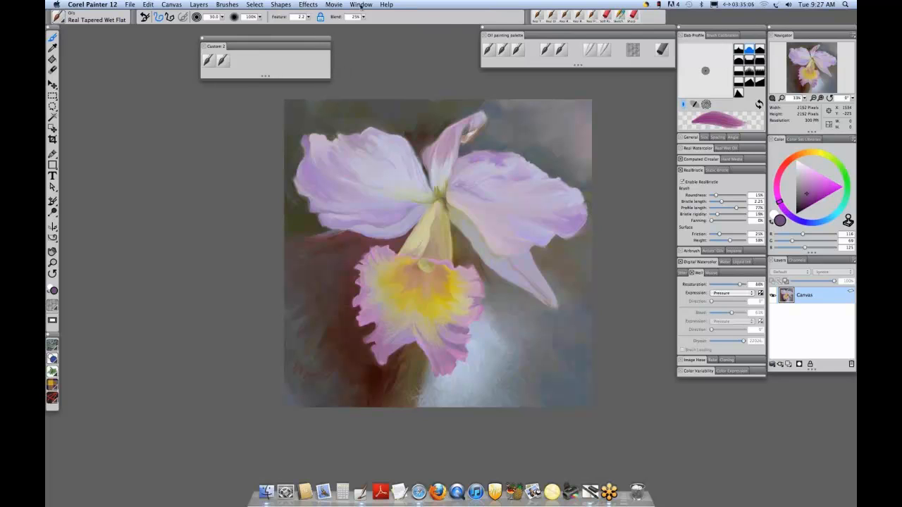
Delete the Custom 2 palette in the Custom Palette Organizer, keeping the Oil painting palette.
click(361, 4)
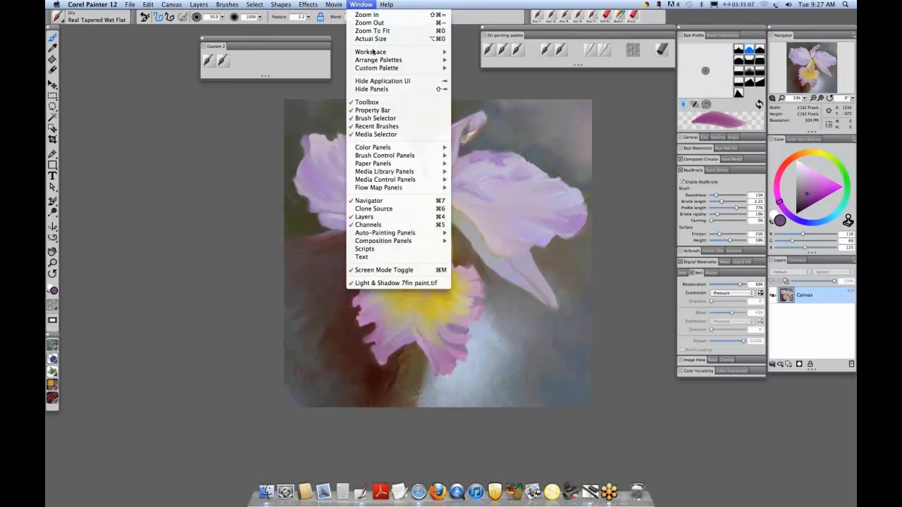
mouse_move(374, 67)
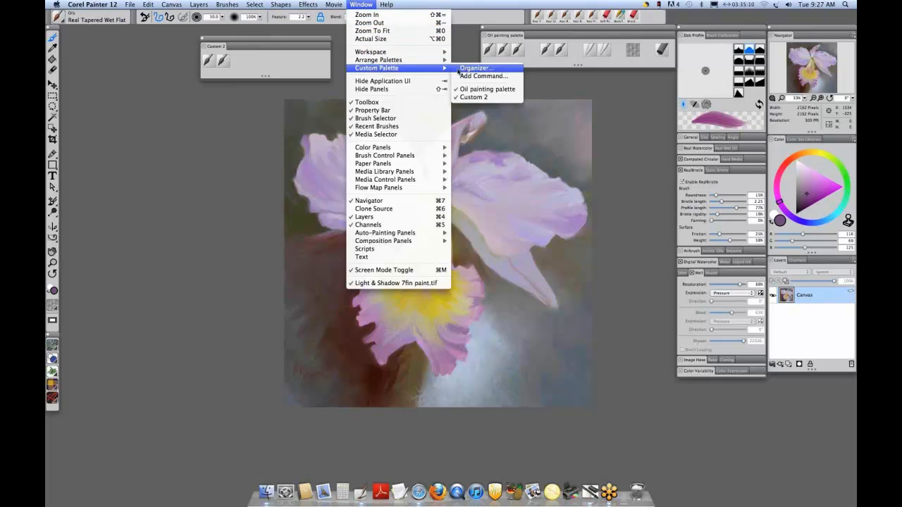
click(474, 68)
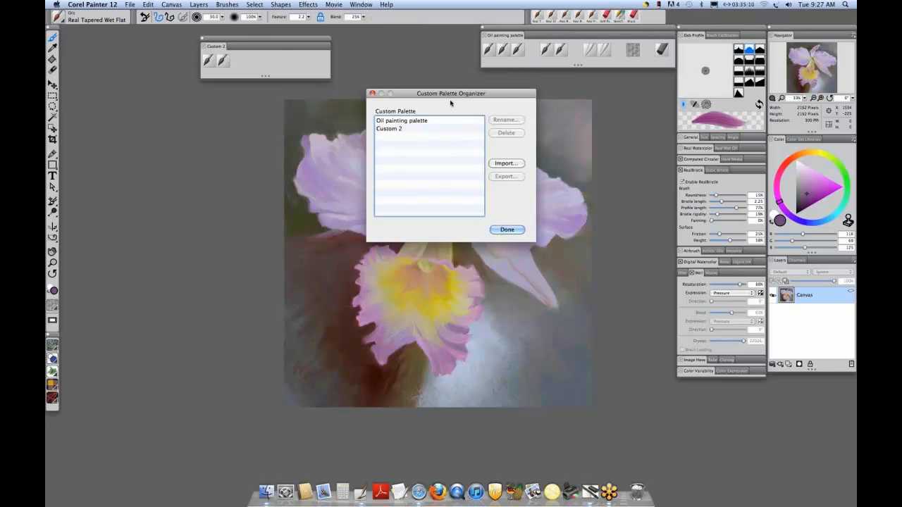
click(392, 129)
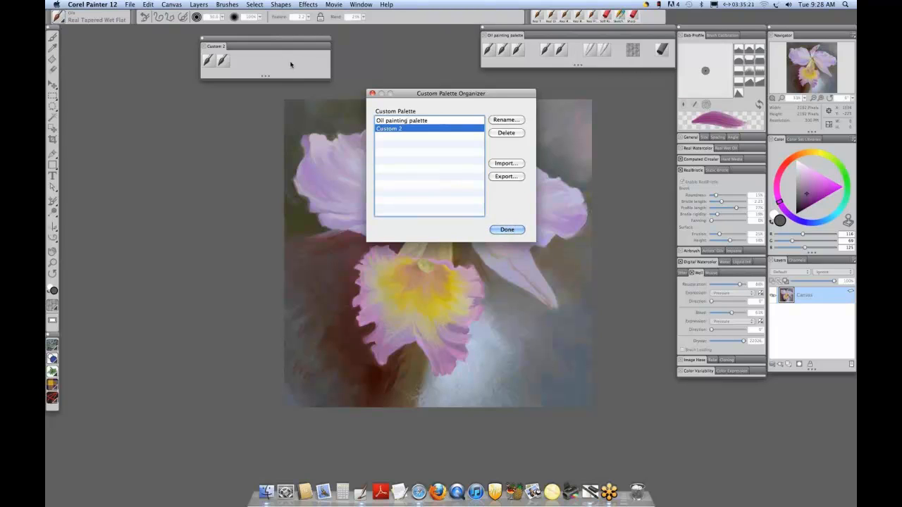
click(507, 133)
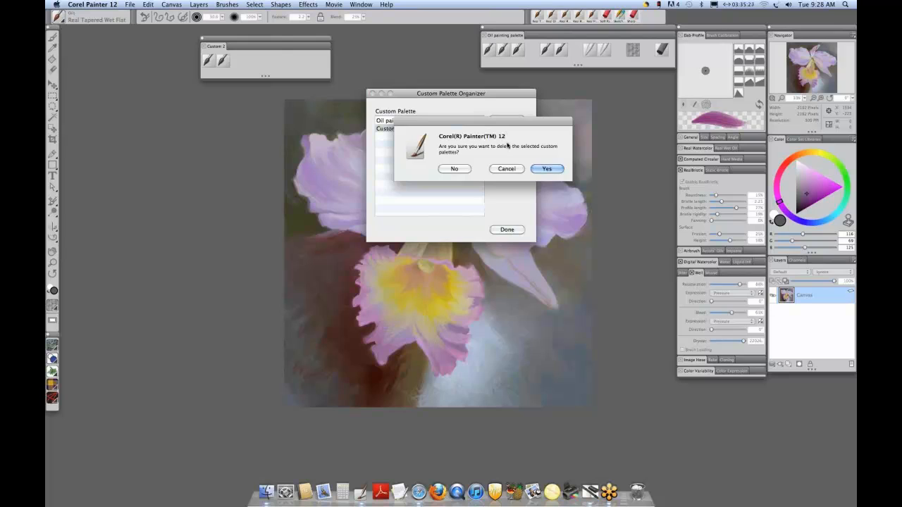
click(544, 166)
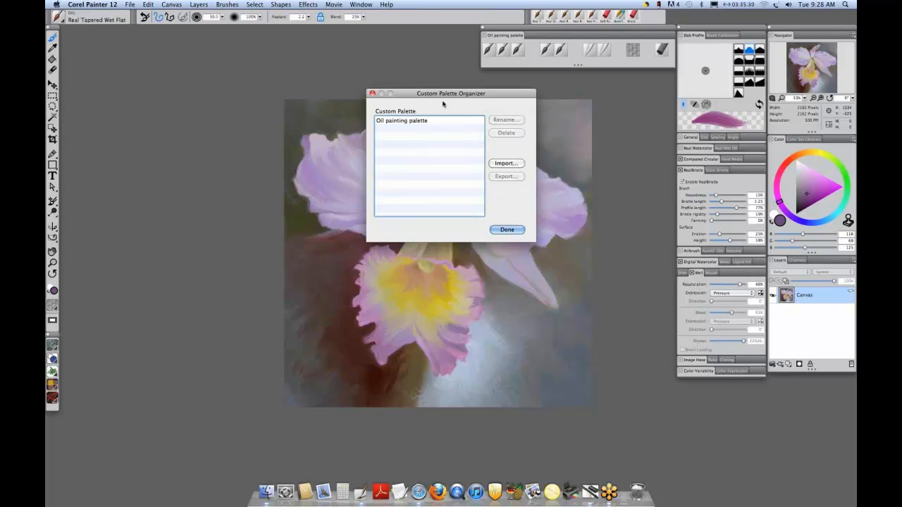
click(506, 230)
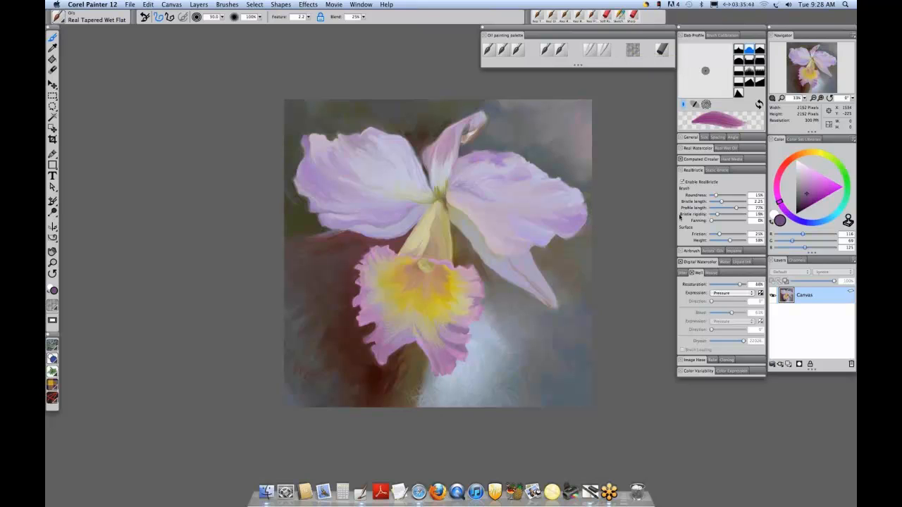
Compare the RealBristle settings of Real Oils Short and Real Round Wet, and view the Oils brush variants.
click(488, 49)
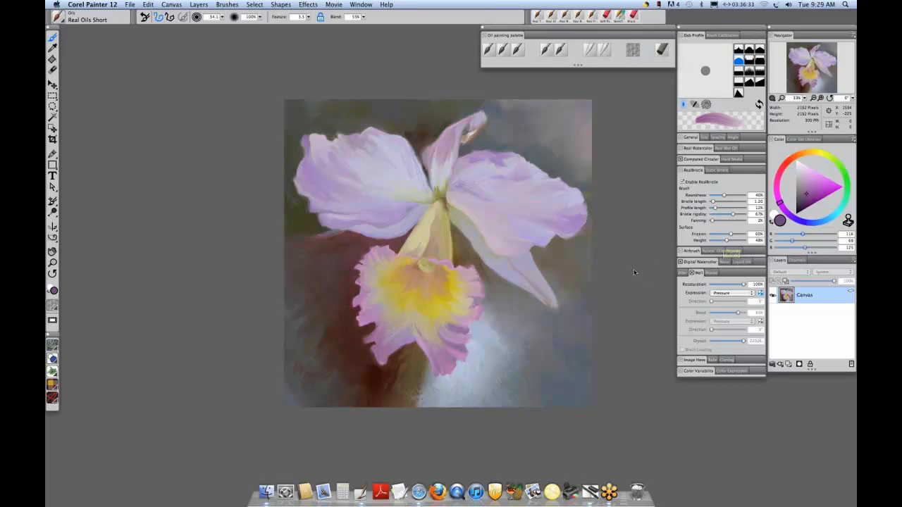
click(561, 48)
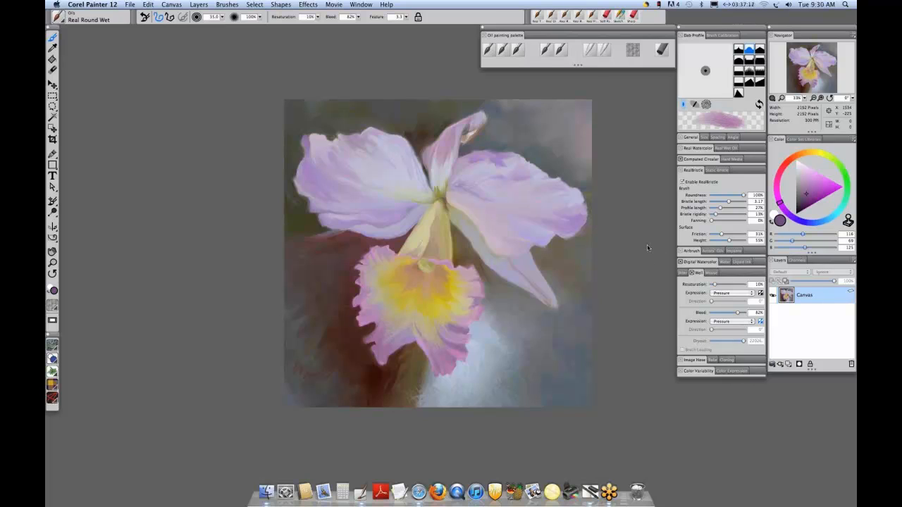
click(130, 5)
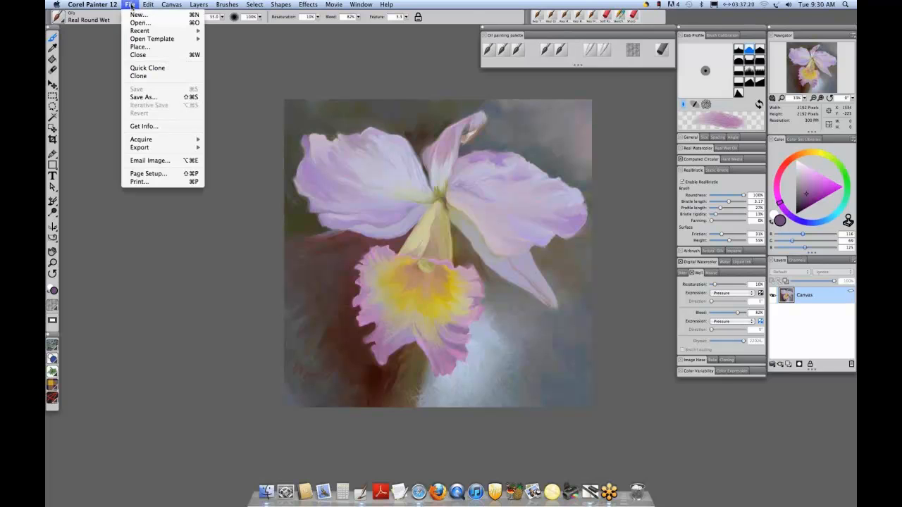
key(super+b)
click(129, 5)
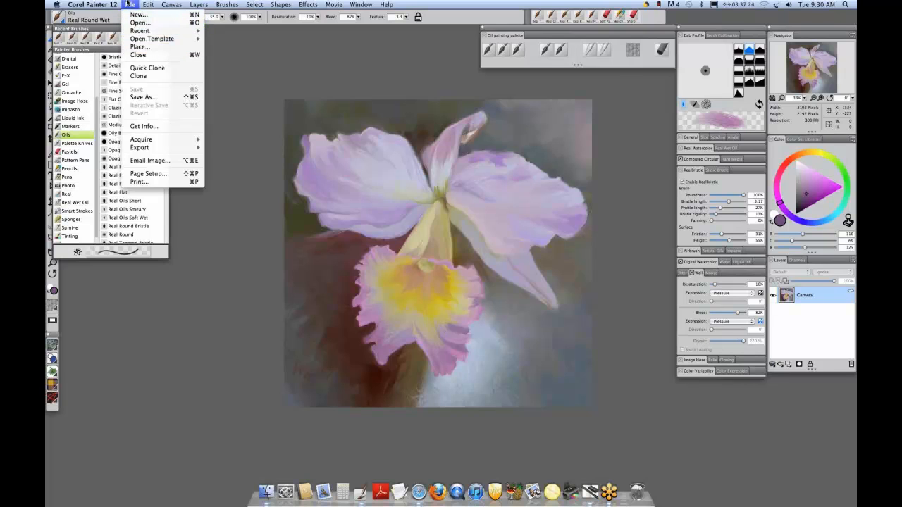
click(130, 5)
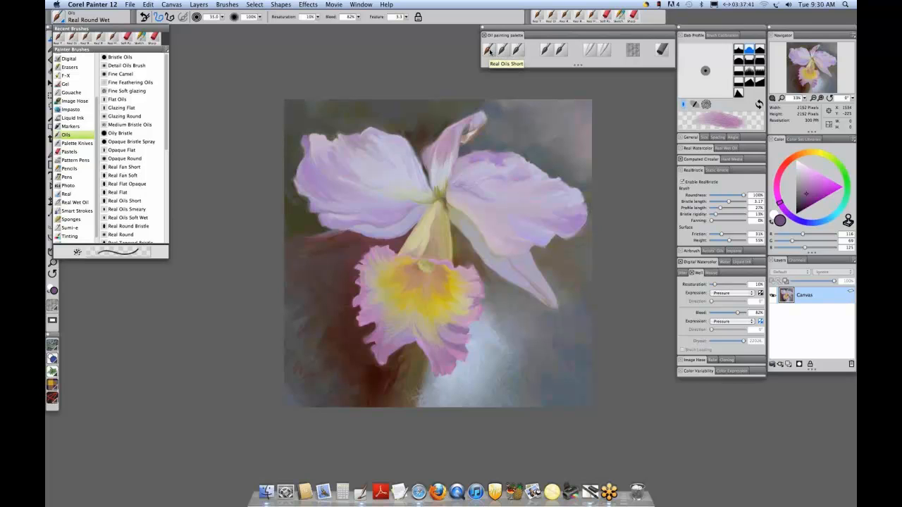
Paint dark purple hatching with Real Oils Short on the blue-grey background below the orchid's right petals.
click(489, 50)
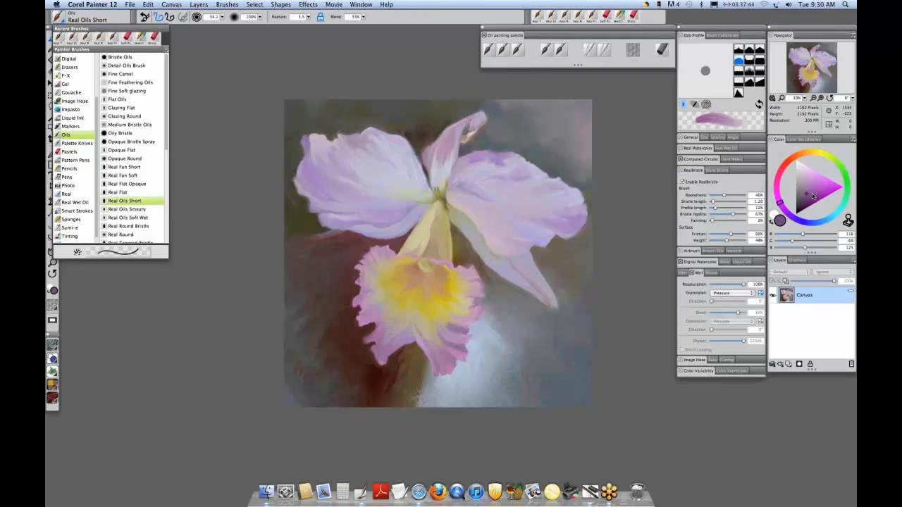
drag(813, 201, 808, 210)
mouse_move(506, 379)
mouse_down()
mouse_move(497, 357)
mouse_move(512, 368)
mouse_move(494, 383)
mouse_move(509, 338)
mouse_move(524, 355)
mouse_move(529, 343)
mouse_move(511, 371)
mouse_move(510, 358)
mouse_up()
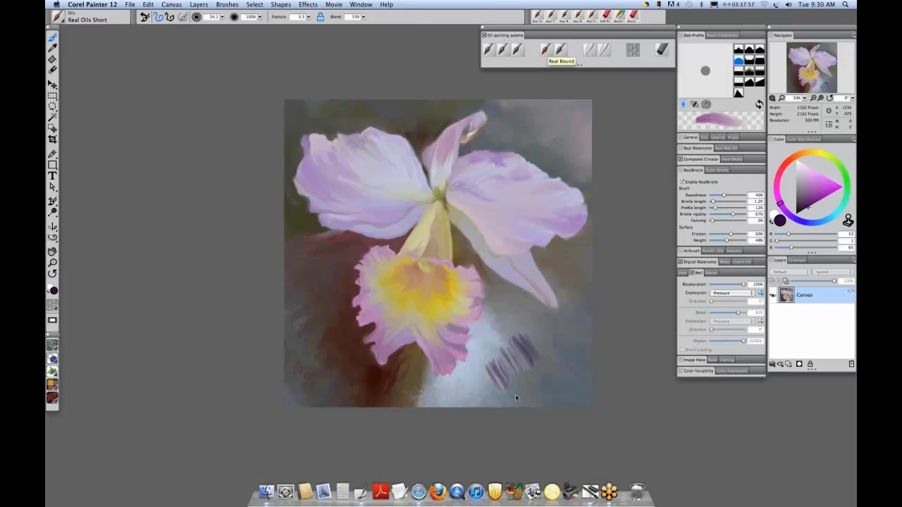
Extend the dark purple hatching across the lower-right background with denser Real Round strokes.
click(560, 49)
mouse_move(506, 372)
mouse_down()
mouse_move(492, 399)
mouse_move(504, 402)
mouse_up()
mouse_move(530, 362)
mouse_down()
mouse_move(532, 389)
mouse_move(517, 392)
mouse_move(527, 385)
mouse_up()
drag(552, 348, 531, 373)
mouse_move(568, 337)
mouse_down()
mouse_move(551, 369)
mouse_move(560, 369)
mouse_up()
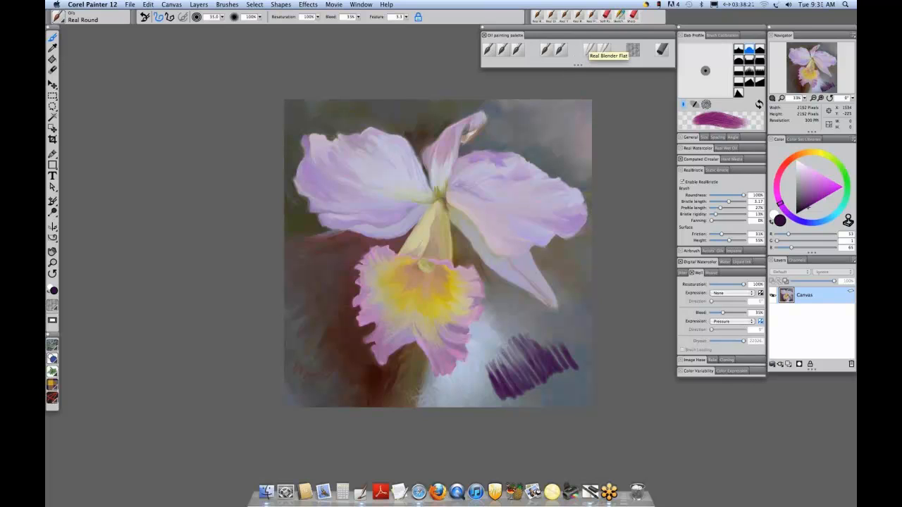
Paint a soft purple stroke with Real Round Wet and more strokes with Real Oils Short around the dark hatching at 50% zoom.
click(597, 48)
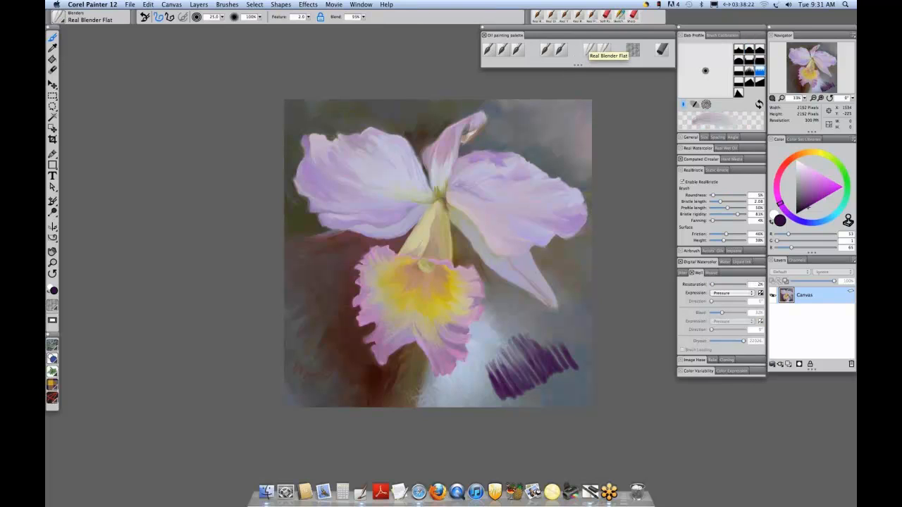
key(super+plus)
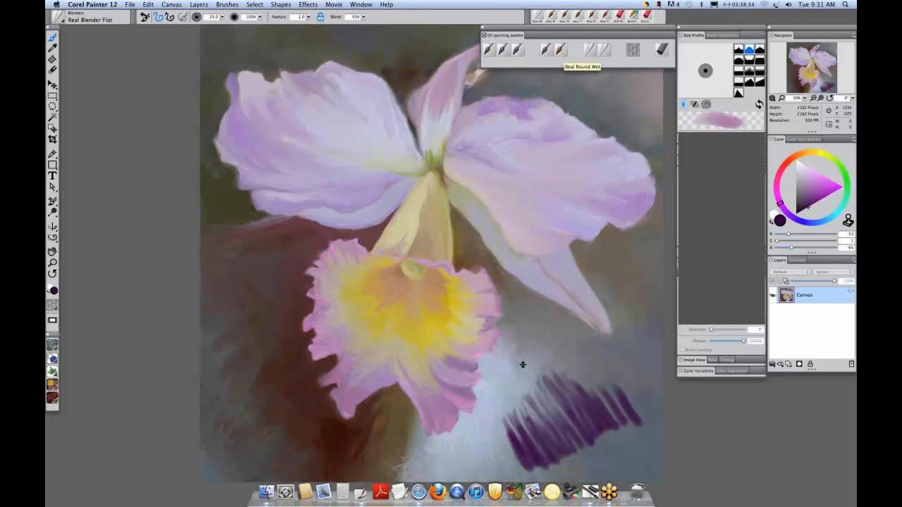
drag(530, 349, 505, 387)
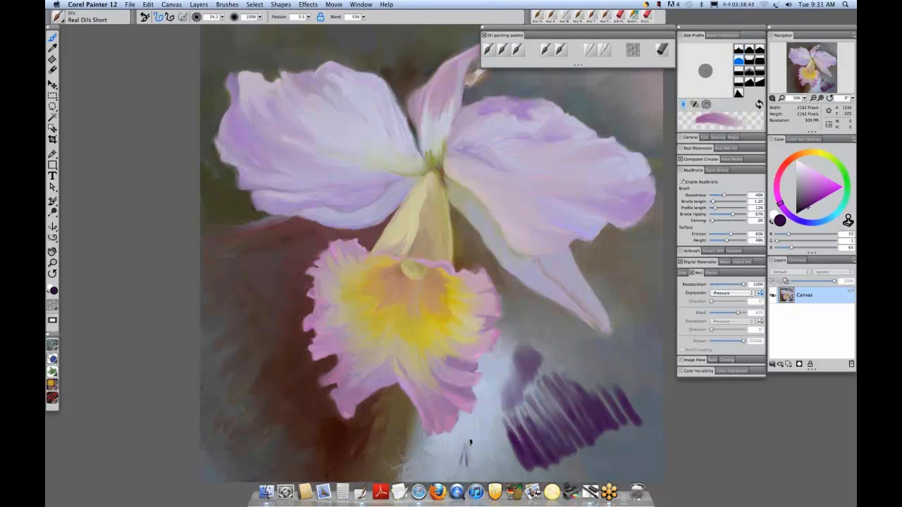
mouse_move(497, 454)
mouse_down()
mouse_move(478, 433)
mouse_move(457, 453)
mouse_move(457, 471)
mouse_move(468, 444)
mouse_move(470, 473)
mouse_move(468, 444)
mouse_move(500, 453)
mouse_move(513, 435)
mouse_up()
drag(560, 372, 553, 352)
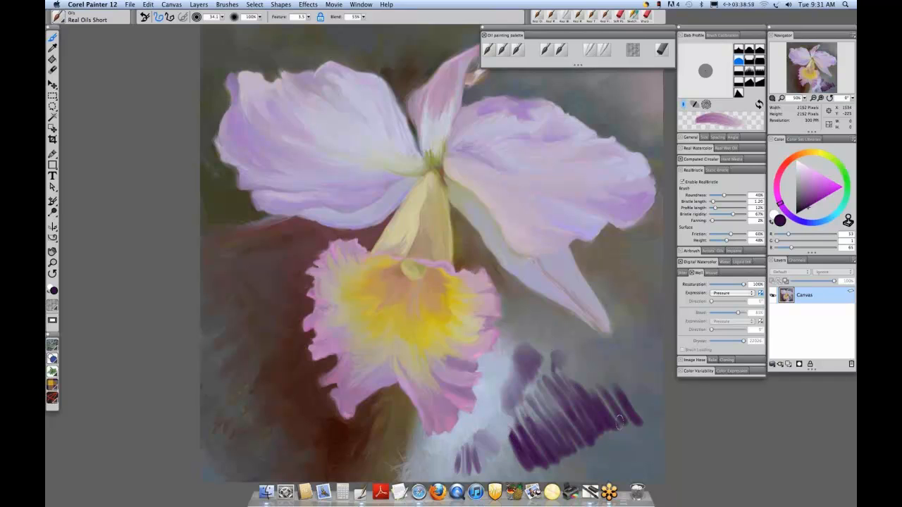
Add thin dark strokes with Real Flat Opaque and a soft stroke with Real Tapered Wet Flat above the hatching.
click(501, 49)
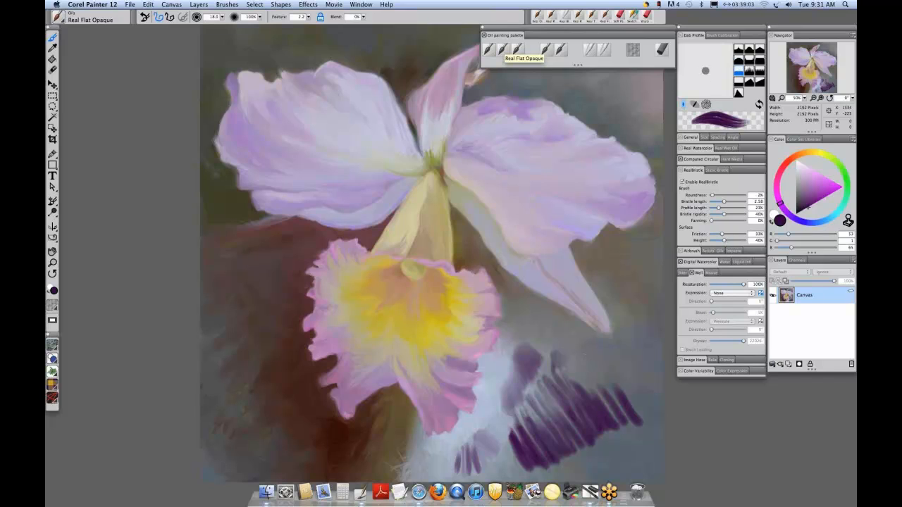
mouse_move(579, 373)
mouse_down()
mouse_move(582, 348)
mouse_move(621, 348)
mouse_up()
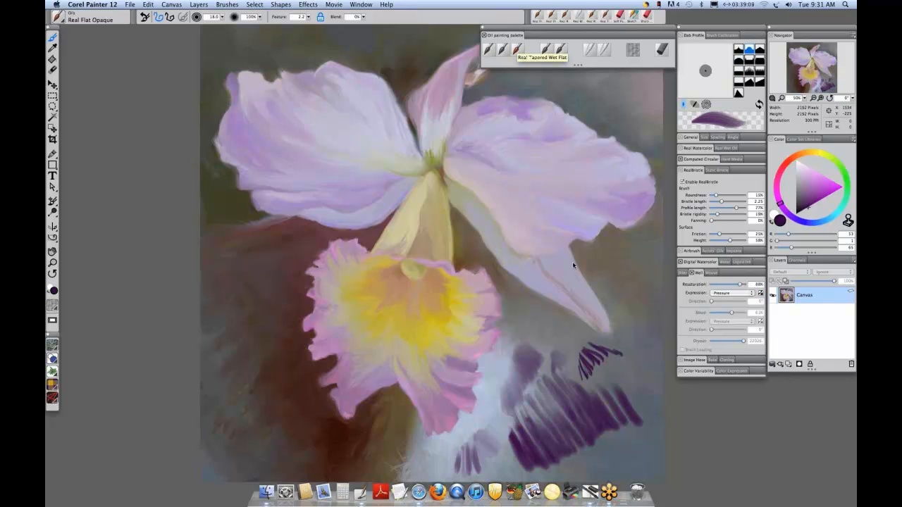
mouse_move(613, 382)
mouse_down()
mouse_move(619, 343)
mouse_move(634, 345)
mouse_move(606, 373)
mouse_move(621, 391)
mouse_move(620, 369)
mouse_move(631, 365)
mouse_move(624, 345)
mouse_move(639, 363)
mouse_move(629, 338)
mouse_move(655, 329)
mouse_move(634, 372)
mouse_up()
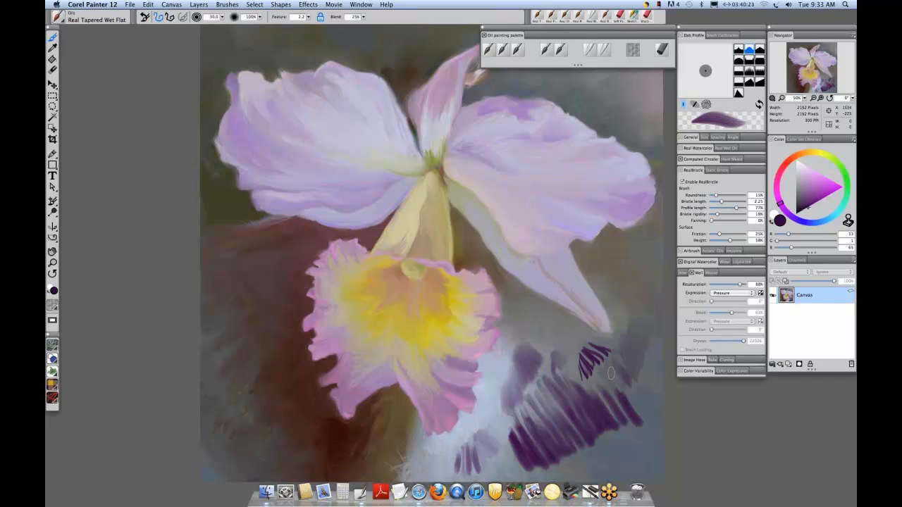
Switch from the Oils brushes to the Blenders category, using Real Blender Flat.
click(61, 21)
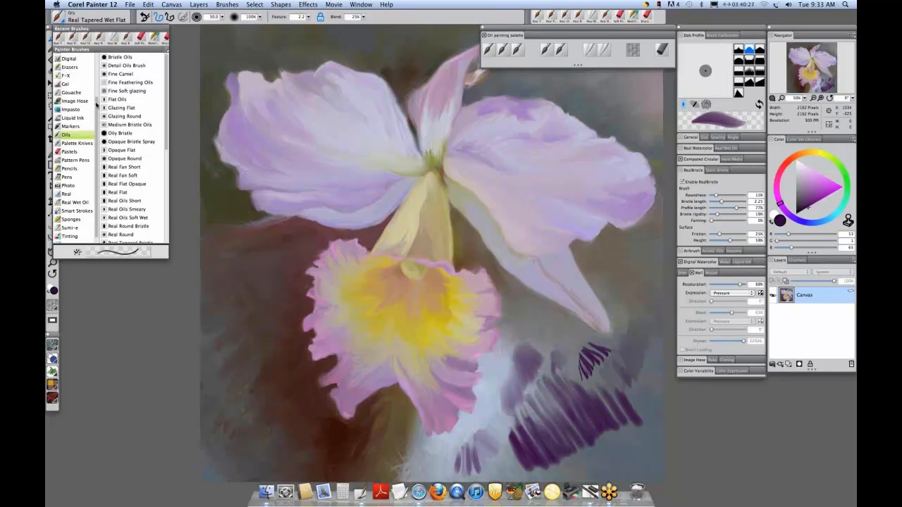
scroll(97, 105, up, 1)
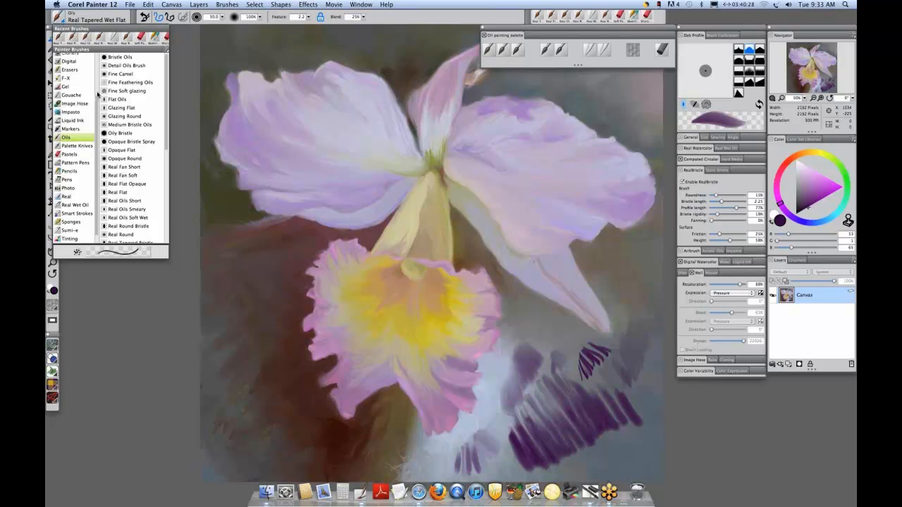
scroll(98, 94, up, 2)
scroll(97, 73, up, 4)
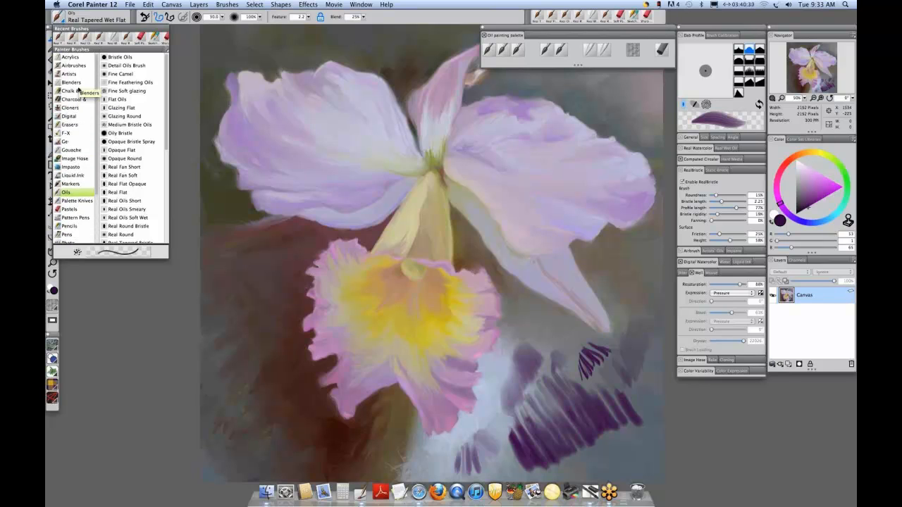
click(75, 83)
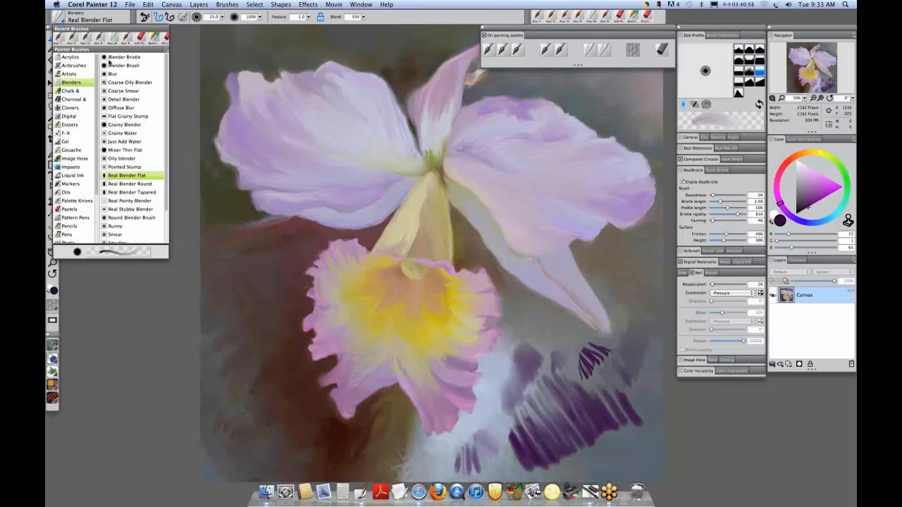
Create a blank 1000 by 600 pixel canvas for brush tests and shift its window clear of the brush library.
click(130, 5)
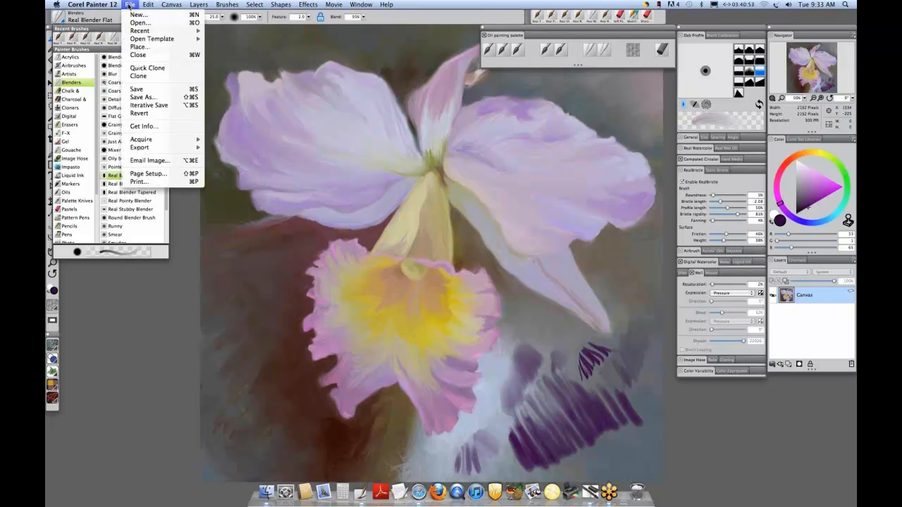
click(167, 15)
click(539, 211)
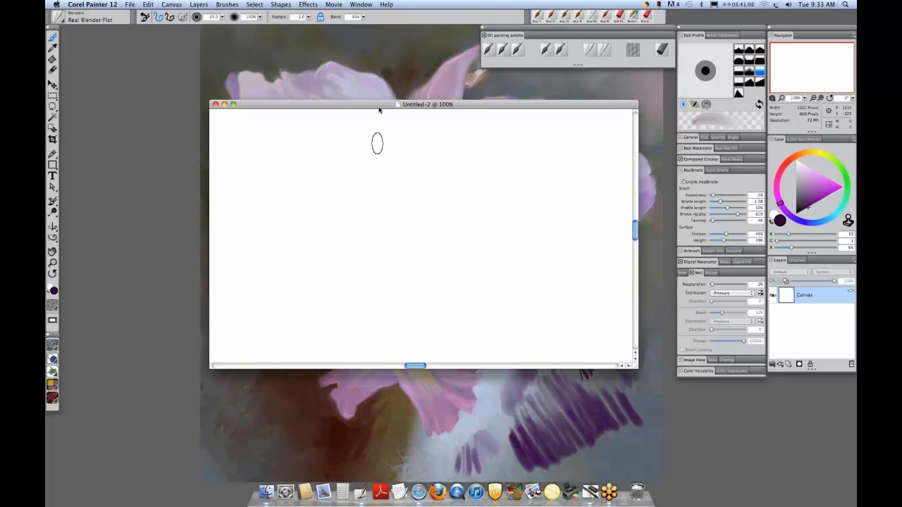
drag(379, 110, 415, 121)
Paint dark purple strokes with Blender Bristle on the blank canvas and add a bright magenta patch beside them.
click(60, 15)
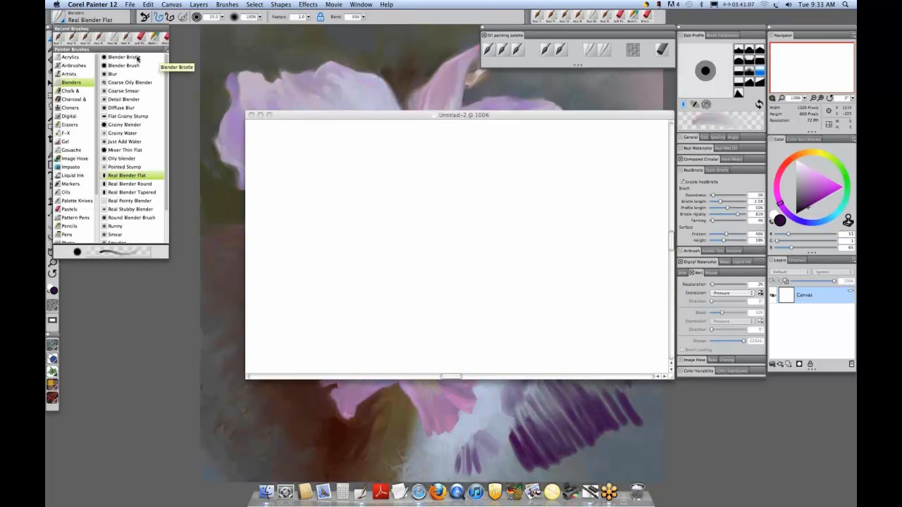
click(137, 59)
mouse_move(263, 162)
mouse_down()
mouse_move(303, 169)
mouse_move(346, 139)
mouse_move(299, 219)
mouse_up()
mouse_move(345, 150)
mouse_down()
mouse_move(359, 148)
mouse_move(350, 209)
mouse_move(384, 152)
mouse_up()
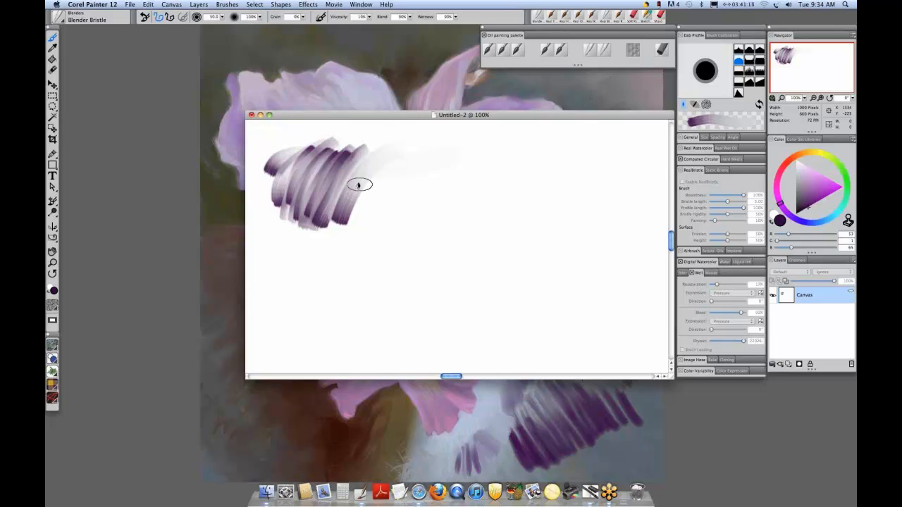
mouse_move(358, 185)
mouse_down()
mouse_move(374, 208)
mouse_move(368, 169)
mouse_move(381, 159)
mouse_move(388, 190)
mouse_move(383, 162)
mouse_move(369, 180)
mouse_move(363, 169)
mouse_move(359, 177)
mouse_move(387, 173)
mouse_move(397, 195)
mouse_move(405, 190)
mouse_up()
click(823, 180)
Blend the edges of the magenta patch with Detail Blender at 150% zoom.
click(103, 20)
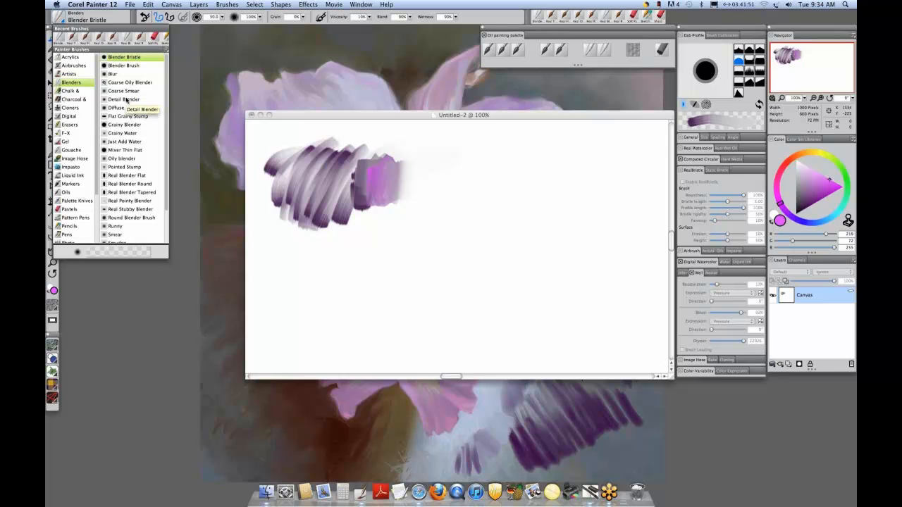
key(Escape)
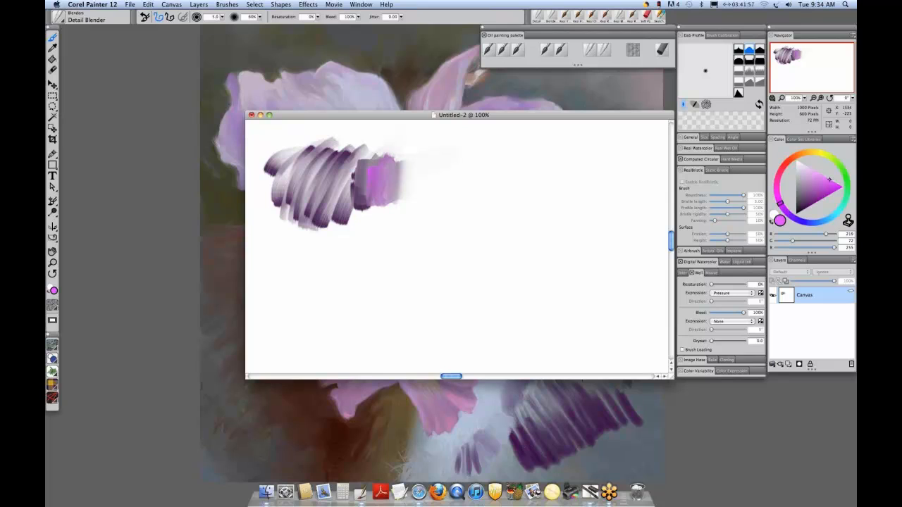
click(399, 163)
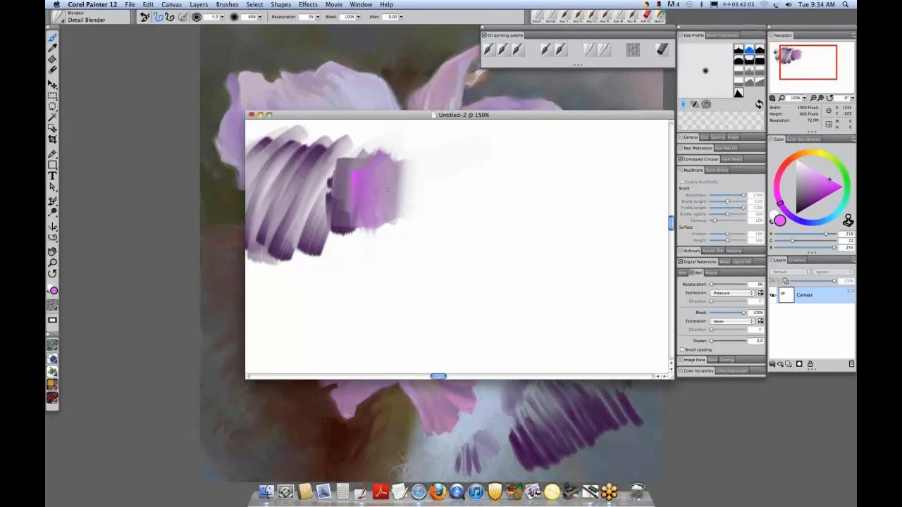
Soften the lower edge of the dark purple strokes with the Grainy Water blender.
click(60, 19)
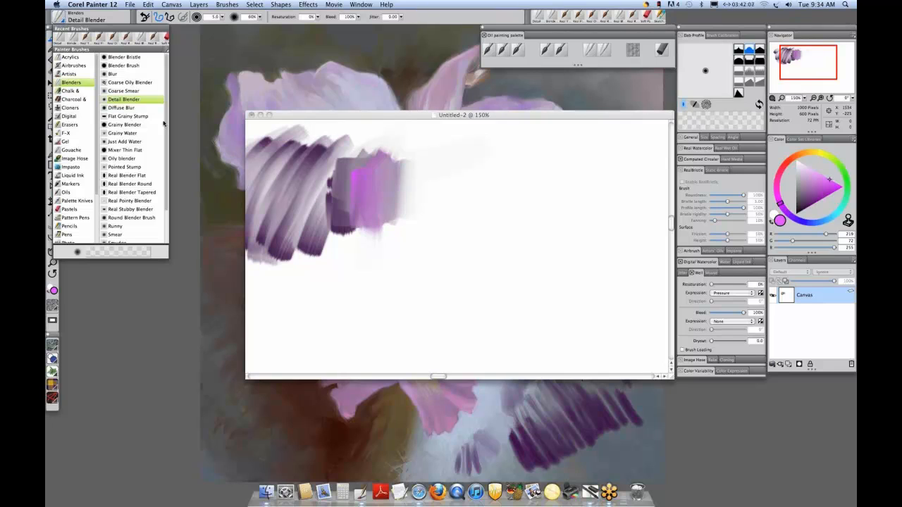
key(Escape)
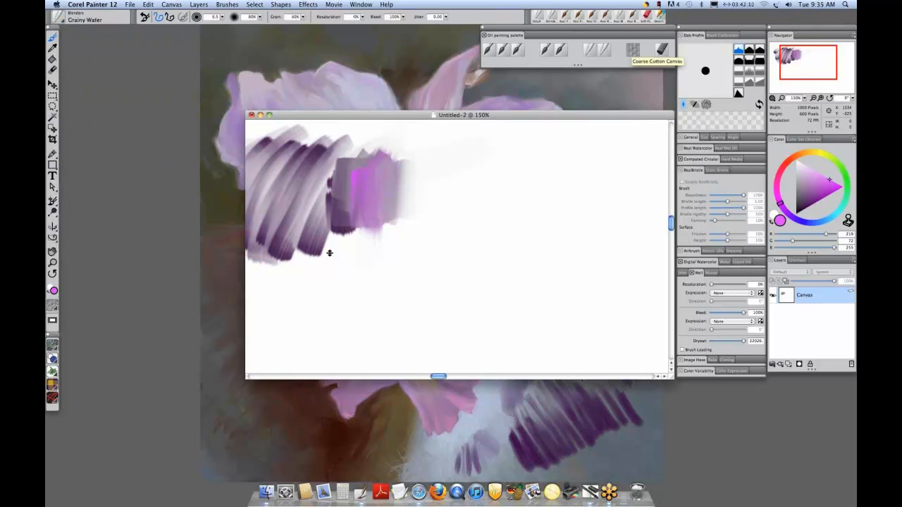
mouse_move(319, 244)
mouse_down()
mouse_move(311, 269)
mouse_move(325, 234)
mouse_move(344, 258)
mouse_move(295, 238)
mouse_move(280, 279)
mouse_move(284, 255)
mouse_move(275, 271)
mouse_up()
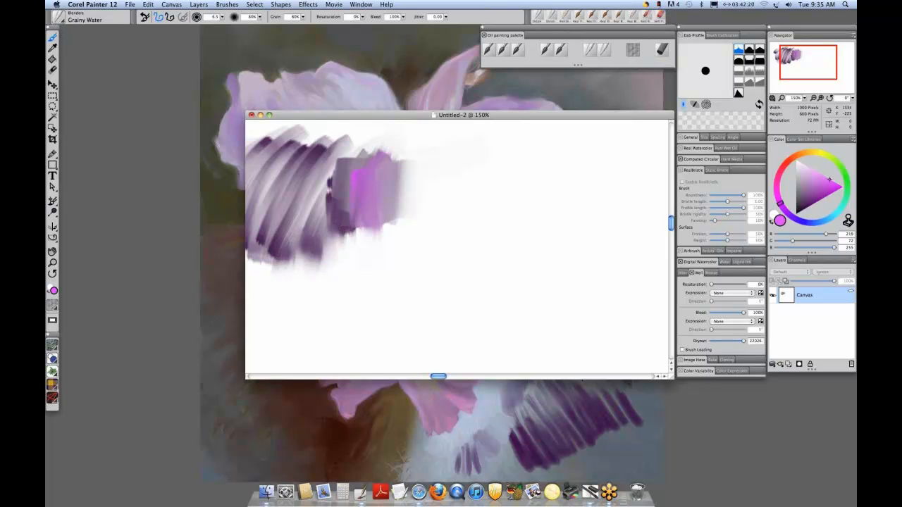
Pull the lower ends of the purple strokes downward with the Smudge blender.
click(64, 19)
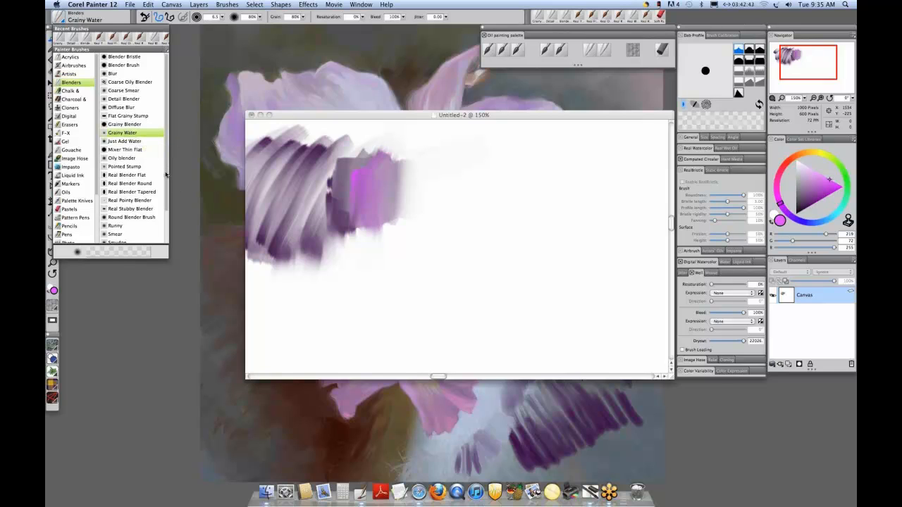
scroll(166, 175, down, 1)
scroll(167, 185, down, 1)
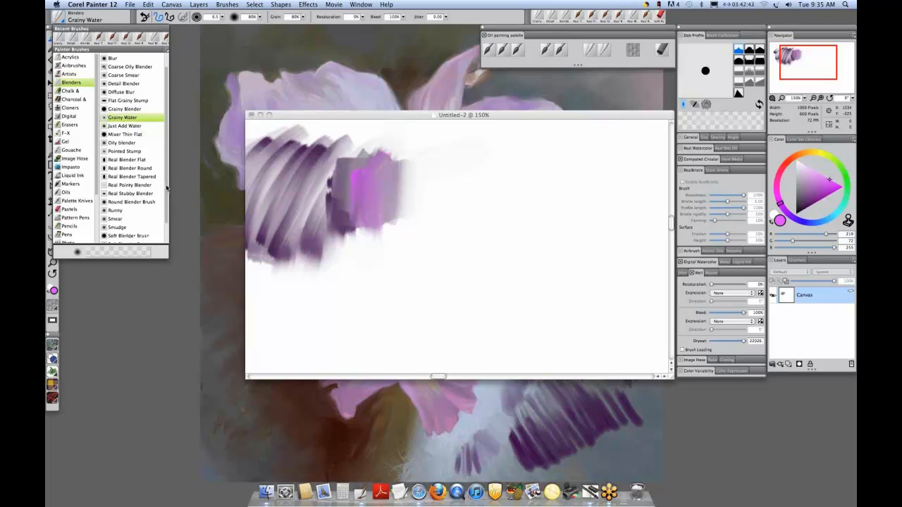
scroll(167, 187, down, 1)
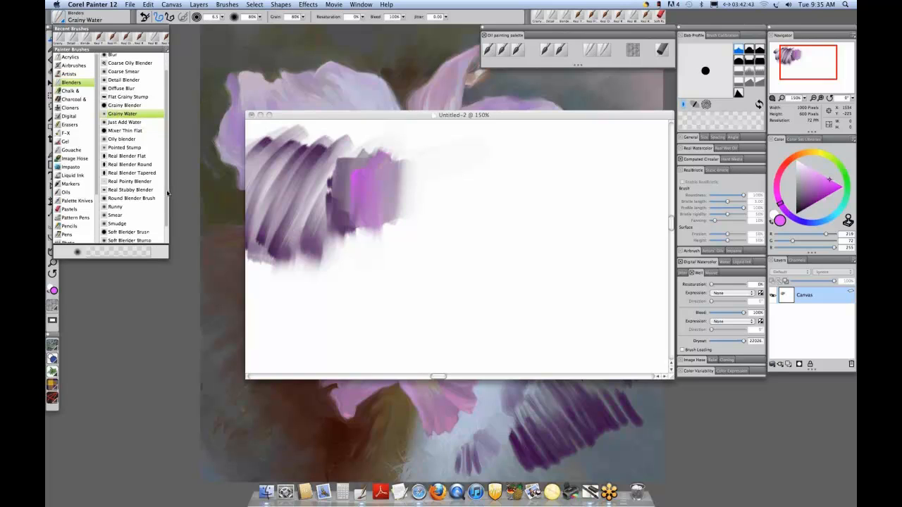
scroll(167, 193, down, 2)
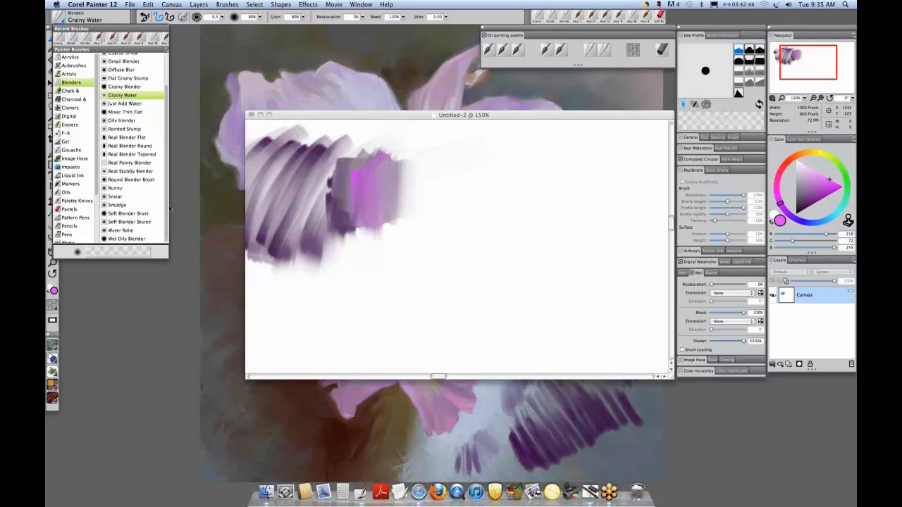
click(122, 203)
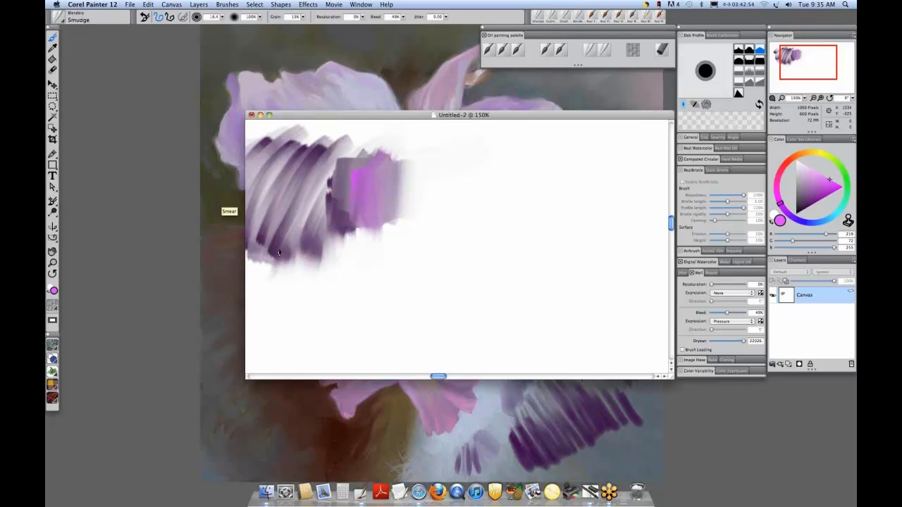
mouse_move(279, 253)
mouse_down()
mouse_move(258, 275)
mouse_move(276, 238)
mouse_move(276, 285)
mouse_move(287, 276)
mouse_move(283, 242)
mouse_move(300, 285)
mouse_move(266, 246)
mouse_move(259, 282)
mouse_move(259, 226)
mouse_move(282, 277)
mouse_move(316, 240)
mouse_move(339, 283)
mouse_move(316, 239)
mouse_move(302, 261)
mouse_move(298, 240)
mouse_move(254, 273)
mouse_up()
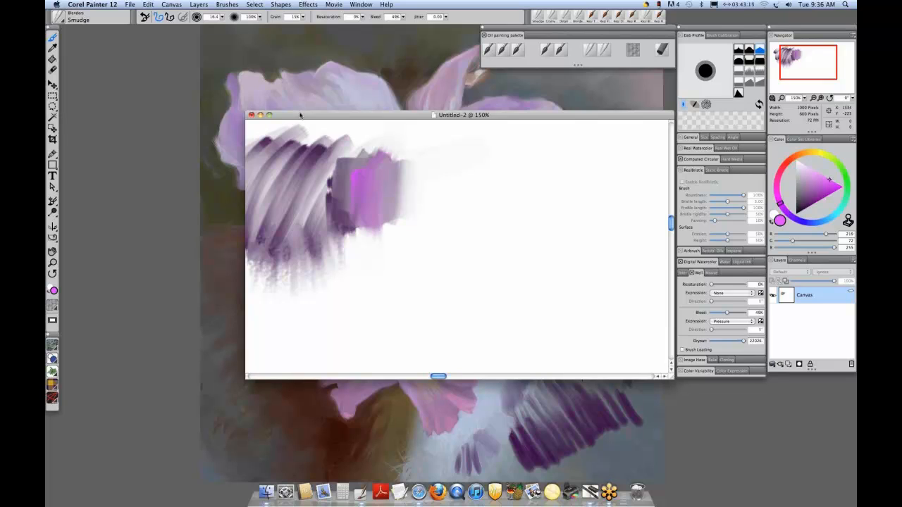
Reposition and enlarge the test canvas window, and paint a diagonal magenta patch with the Real Round oil brush.
drag(299, 114, 233, 129)
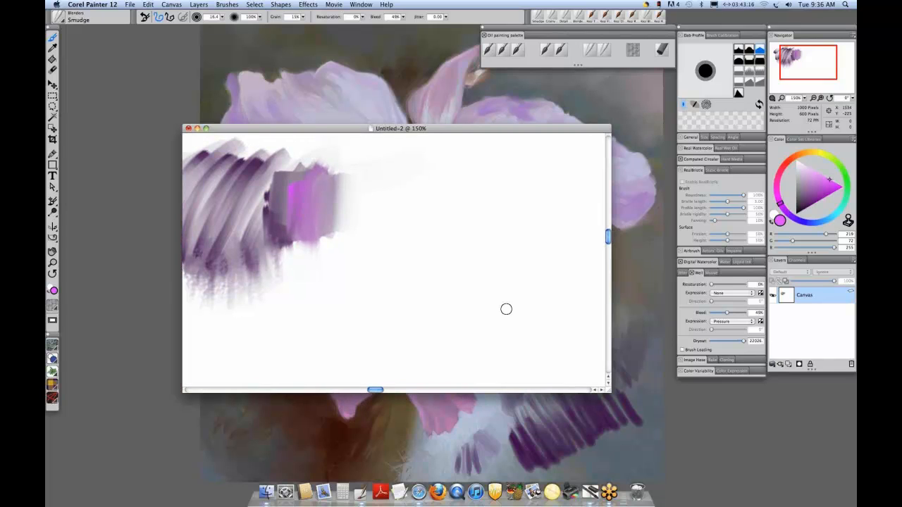
drag(609, 390, 652, 409)
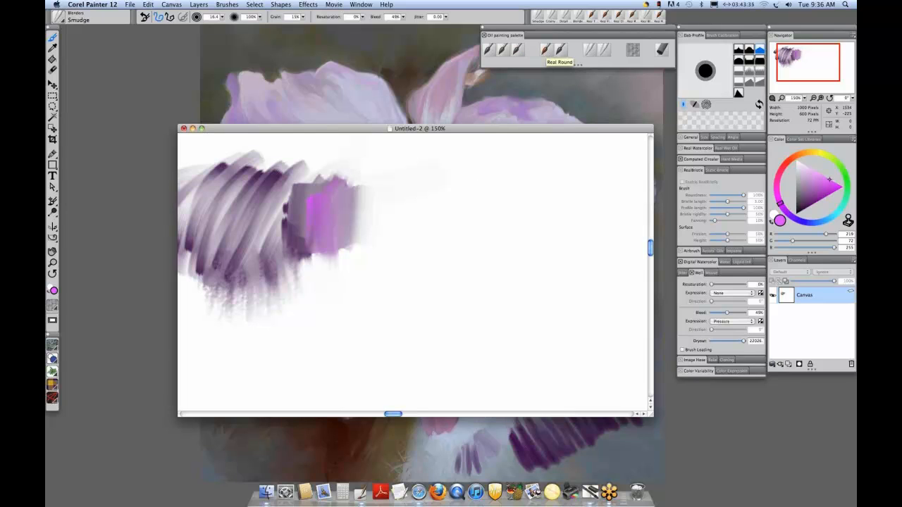
click(560, 50)
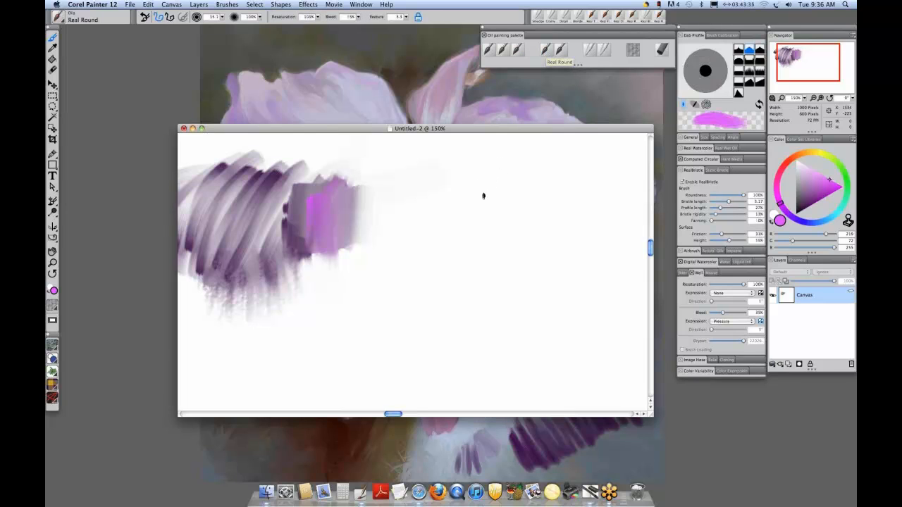
mouse_move(483, 195)
mouse_down()
mouse_move(387, 299)
mouse_move(508, 173)
mouse_up()
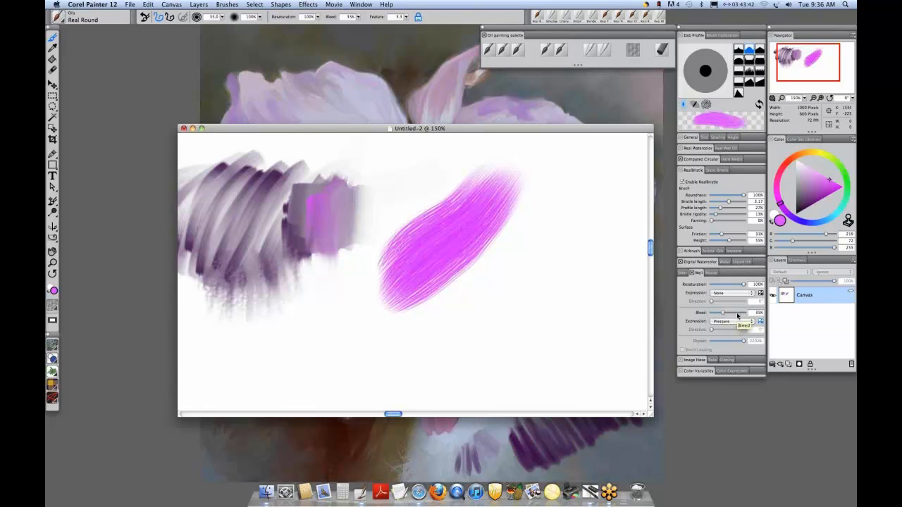
Paint medium blue Real Round strokes over the magenta patch and its lower edge.
click(819, 203)
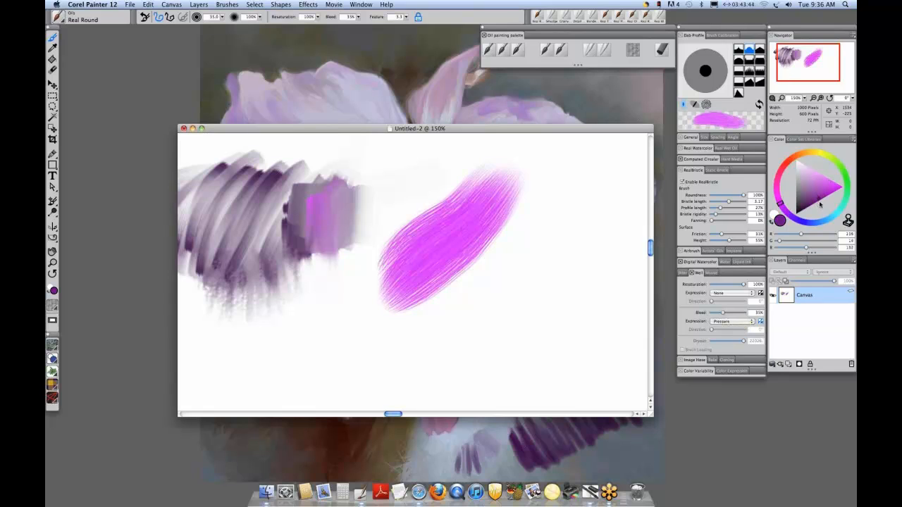
click(819, 222)
click(823, 184)
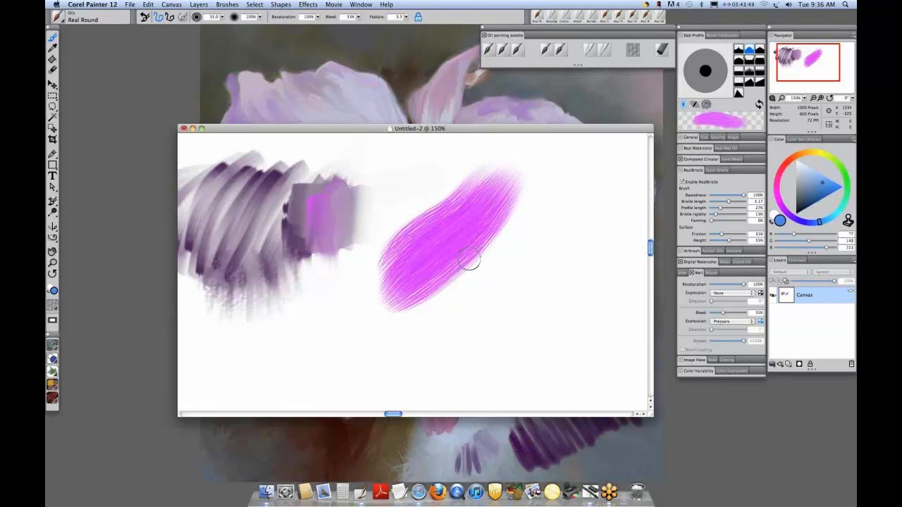
mouse_move(467, 253)
mouse_down()
mouse_move(467, 205)
mouse_move(479, 269)
mouse_move(499, 201)
mouse_move(511, 330)
mouse_up()
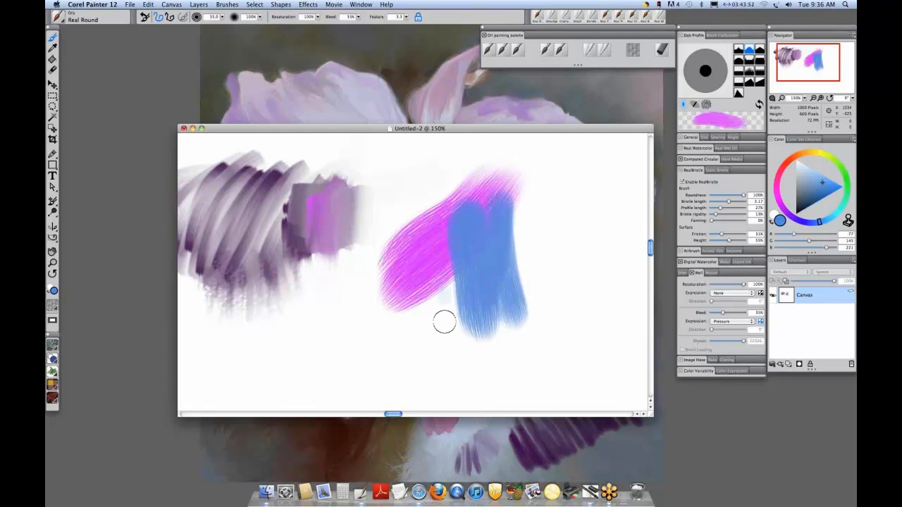
mouse_move(443, 317)
mouse_down()
mouse_move(443, 283)
mouse_move(431, 345)
mouse_move(422, 293)
mouse_up()
mouse_move(416, 259)
mouse_down()
mouse_move(420, 356)
mouse_move(408, 301)
mouse_up()
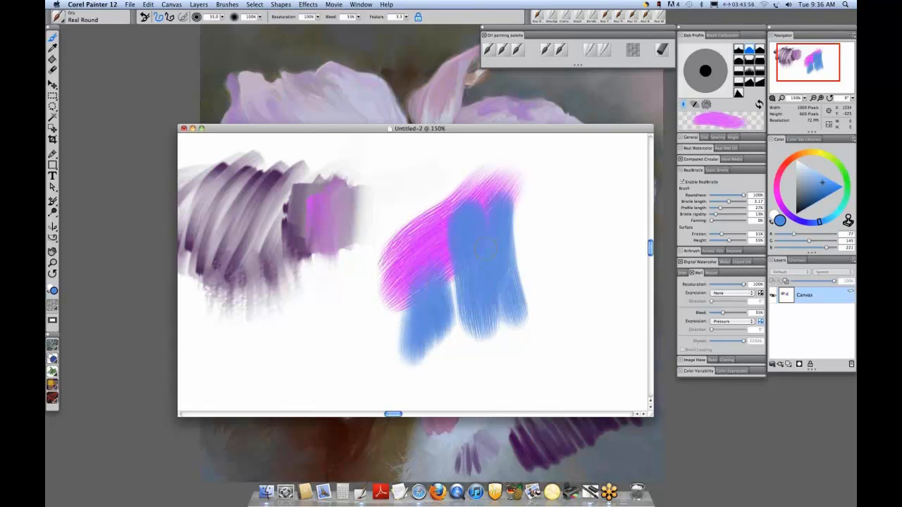
Pull color out of the magenta patch's upper-left edge with the Real Round Wet brush.
click(560, 49)
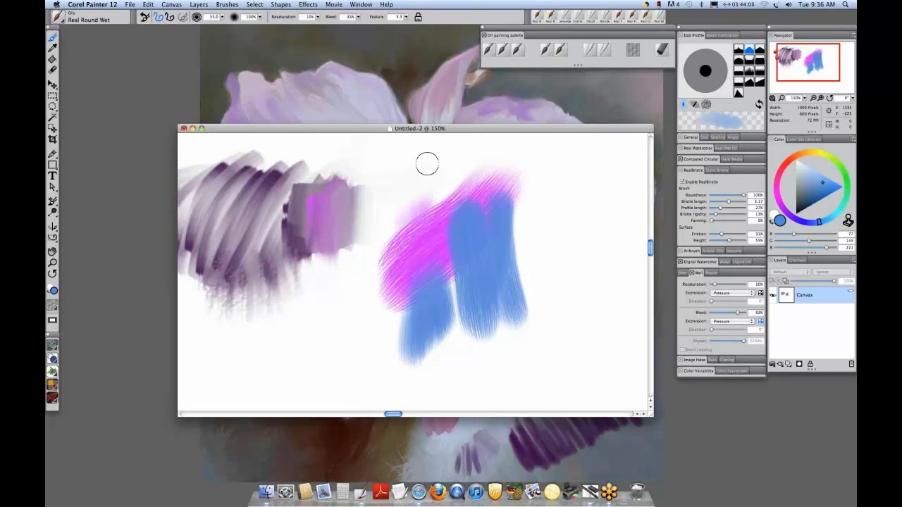
mouse_move(427, 163)
mouse_down()
mouse_move(436, 224)
mouse_move(446, 171)
mouse_move(431, 229)
mouse_up()
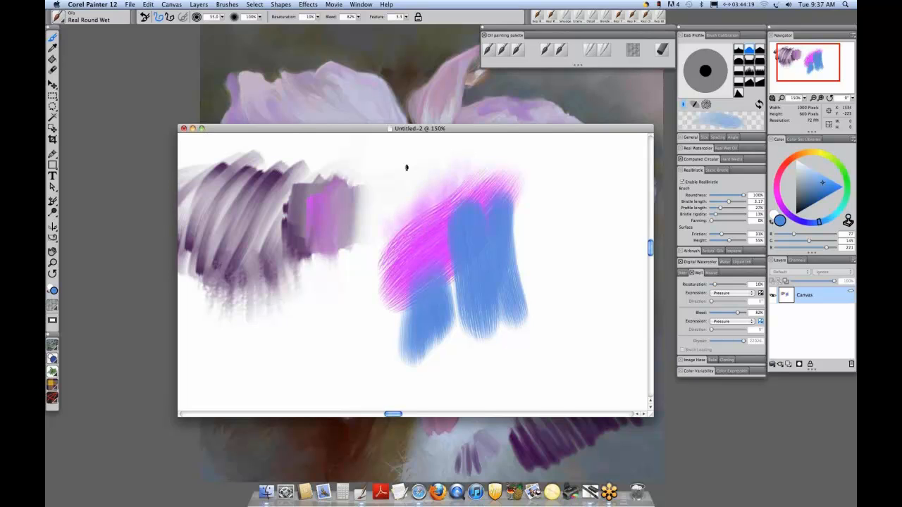
mouse_move(397, 193)
mouse_down()
mouse_move(387, 214)
mouse_move(371, 181)
mouse_move(384, 211)
mouse_up()
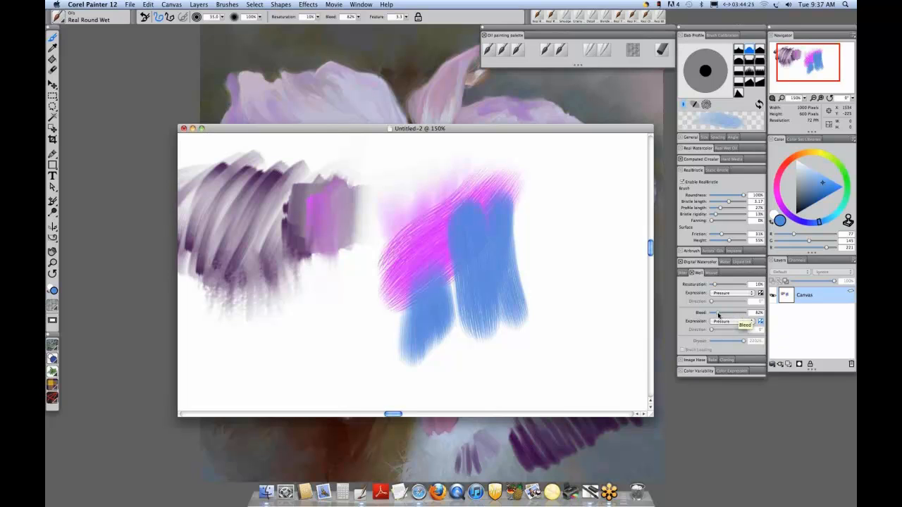
Set Real Round Wet's Bleed to 20% and paint two pale blue patches beside the blue strokes.
drag(718, 315, 717, 313)
mouse_move(509, 286)
mouse_down()
mouse_move(538, 287)
mouse_move(509, 300)
mouse_move(548, 293)
mouse_move(560, 296)
mouse_move(523, 300)
mouse_move(562, 302)
mouse_up()
mouse_move(555, 247)
mouse_down()
mouse_move(603, 247)
mouse_move(634, 218)
mouse_up()
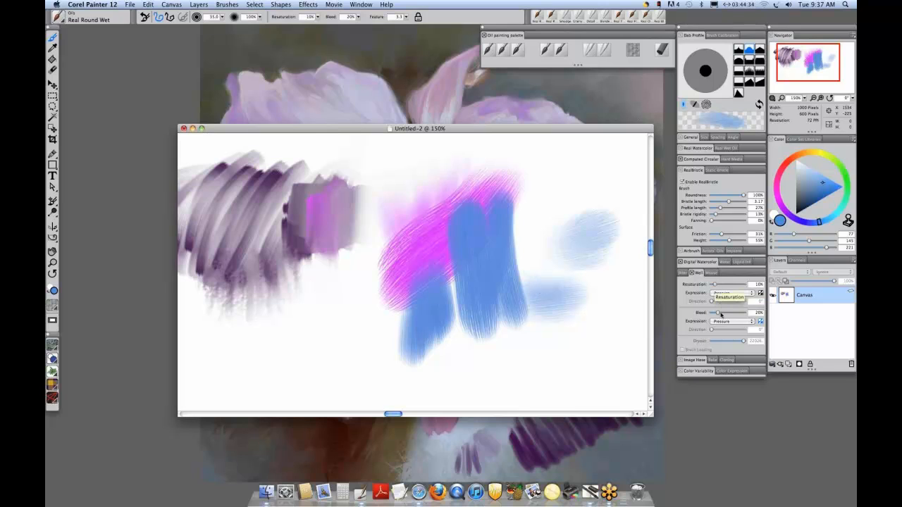
Set Bleed to 82% and blend the edges of the blue strokes and the top of the magenta patch outward.
drag(719, 313, 738, 313)
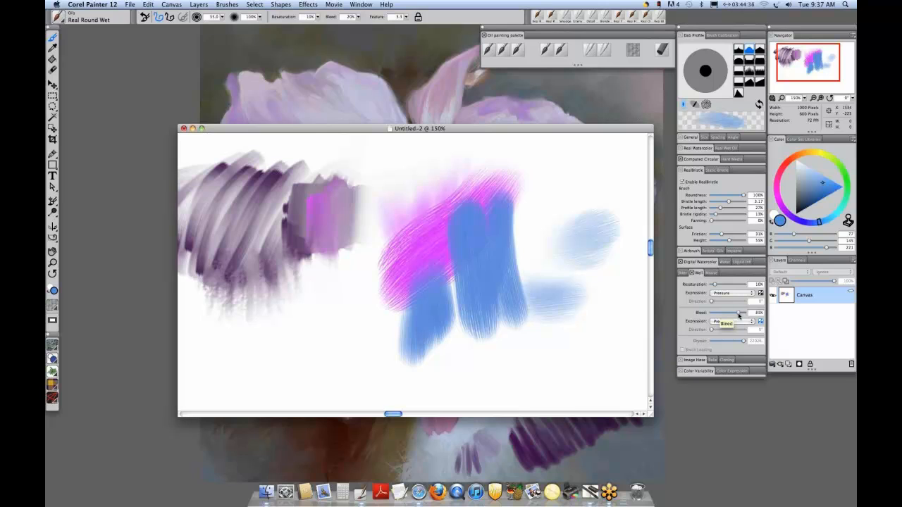
drag(510, 259, 514, 276)
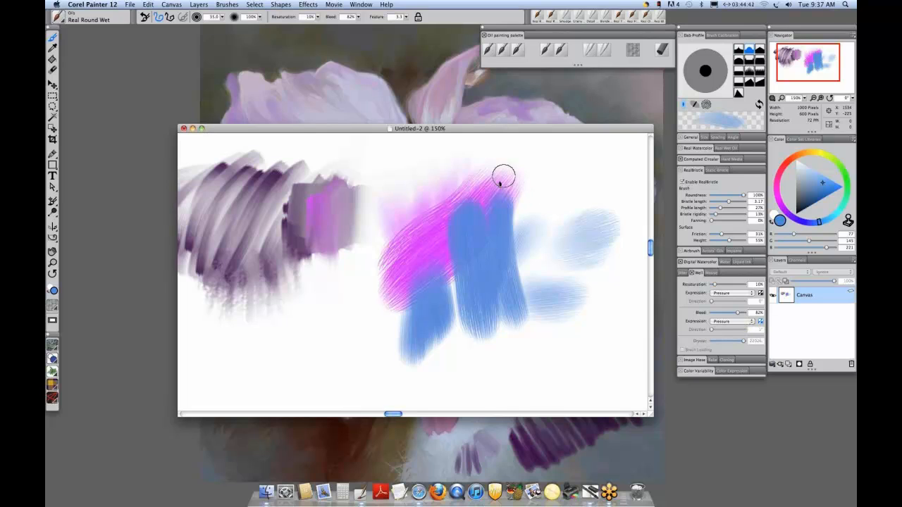
mouse_move(501, 181)
mouse_down()
mouse_move(516, 157)
mouse_move(489, 153)
mouse_move(484, 181)
mouse_move(461, 164)
mouse_up()
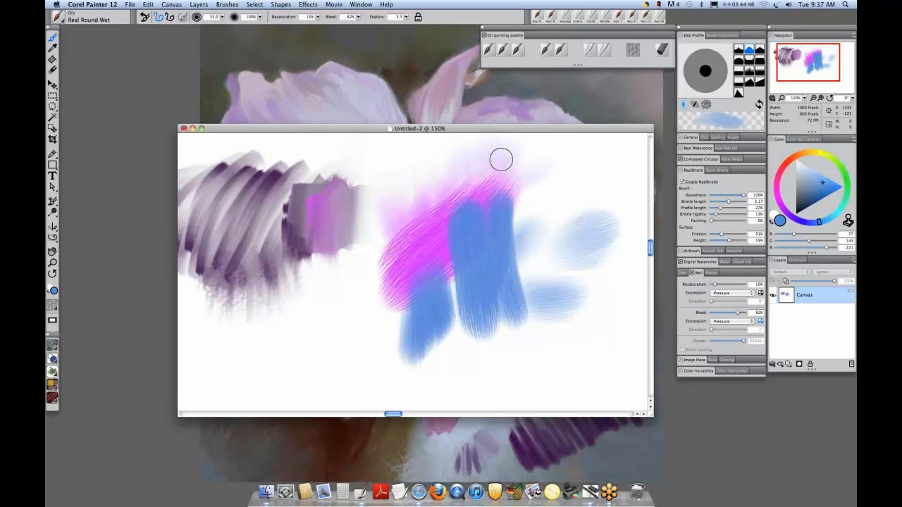
drag(519, 176, 555, 146)
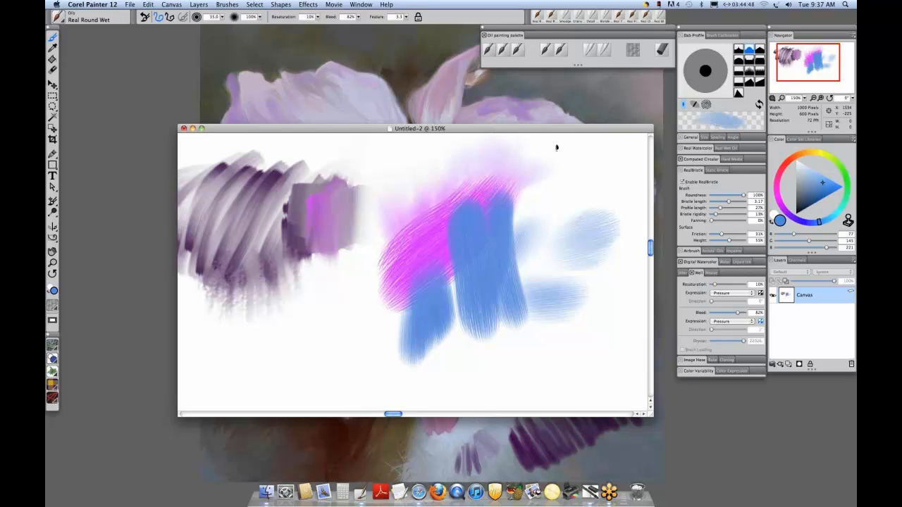
mouse_move(495, 177)
mouse_down()
mouse_move(496, 144)
mouse_move(483, 186)
mouse_move(466, 192)
mouse_move(446, 144)
mouse_move(453, 172)
mouse_move(435, 187)
mouse_move(413, 163)
mouse_move(438, 234)
mouse_up()
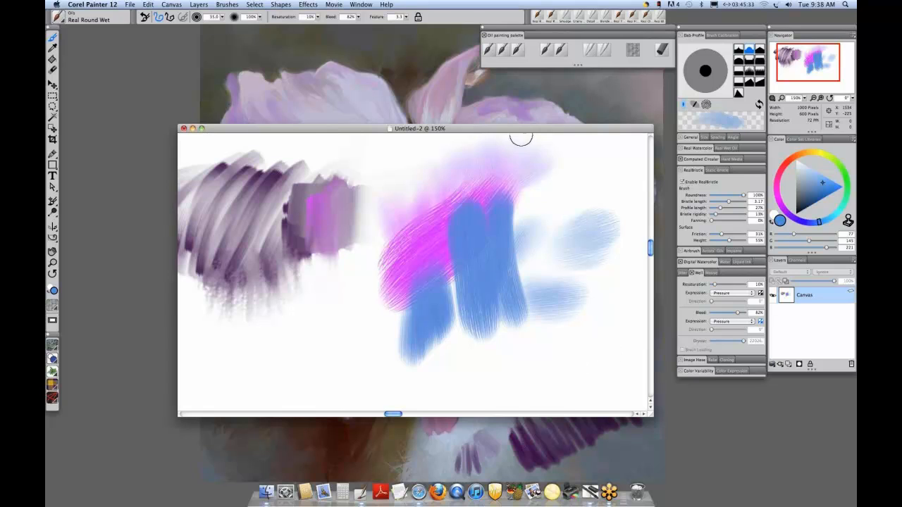
Move the test canvas down to uncover the orchid painting and sample several lavender tones from its right-hand petal.
drag(527, 130, 528, 130)
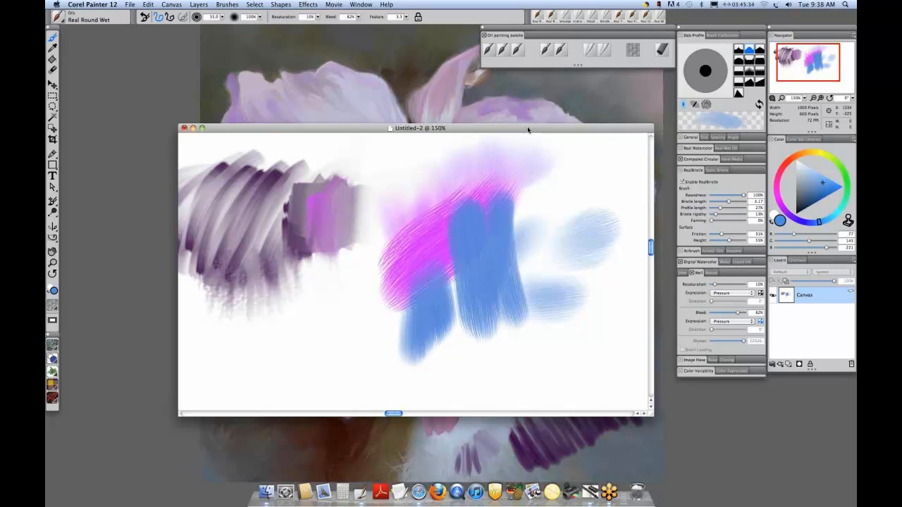
drag(527, 130, 518, 432)
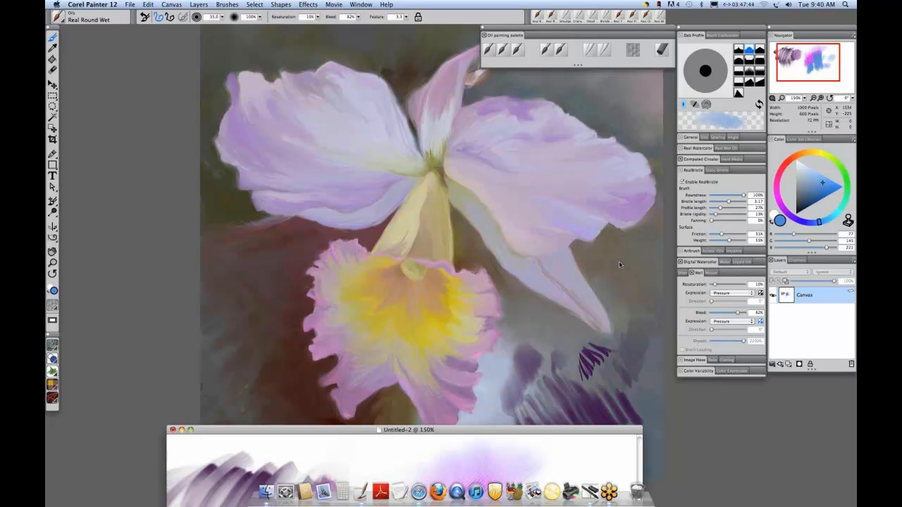
alt+click(636, 207)
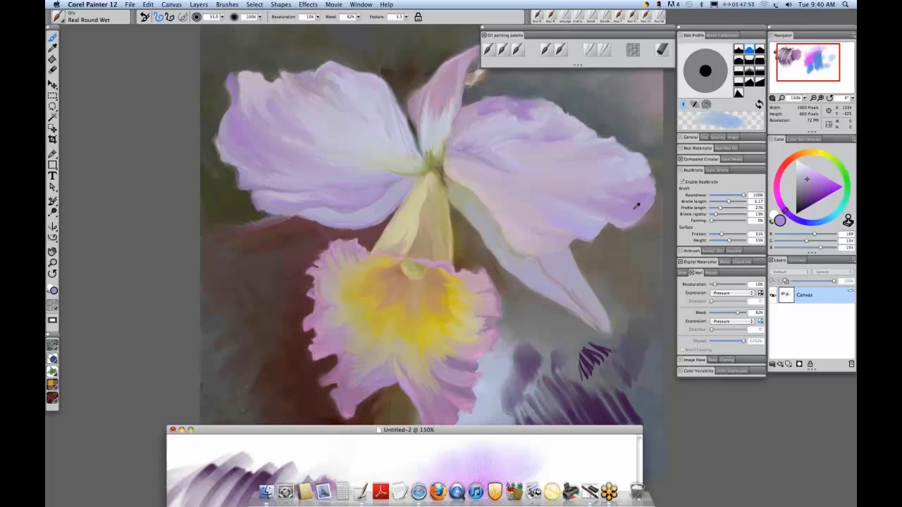
alt+click(590, 226)
alt+click(559, 134)
Bring the orchid painting to the front and close it without saving the changes.
click(535, 183)
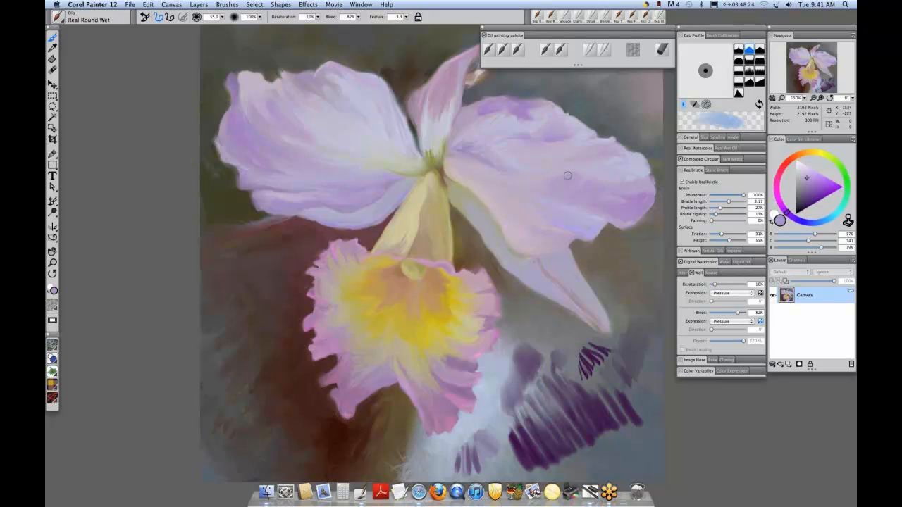
key(super+s)
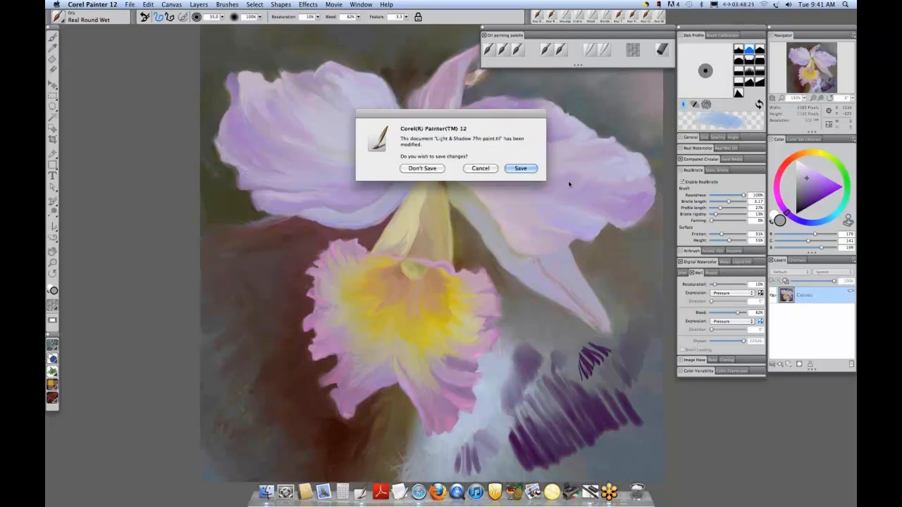
click(434, 170)
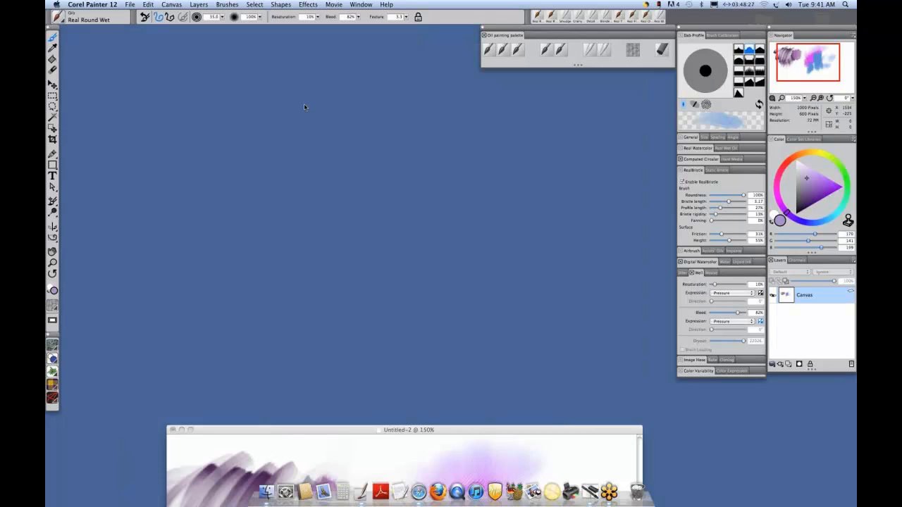
Raise the brush test canvas window and close it without saving.
click(275, 431)
drag(276, 432, 284, 357)
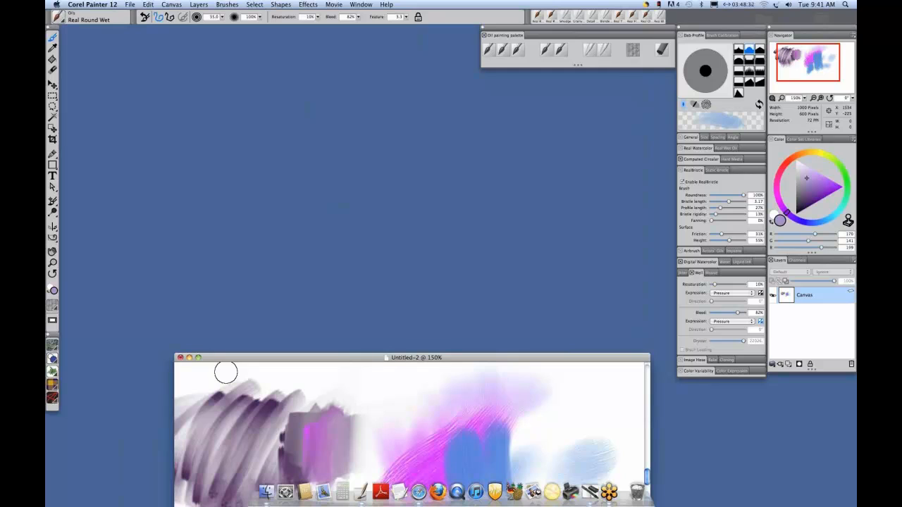
key(super+w)
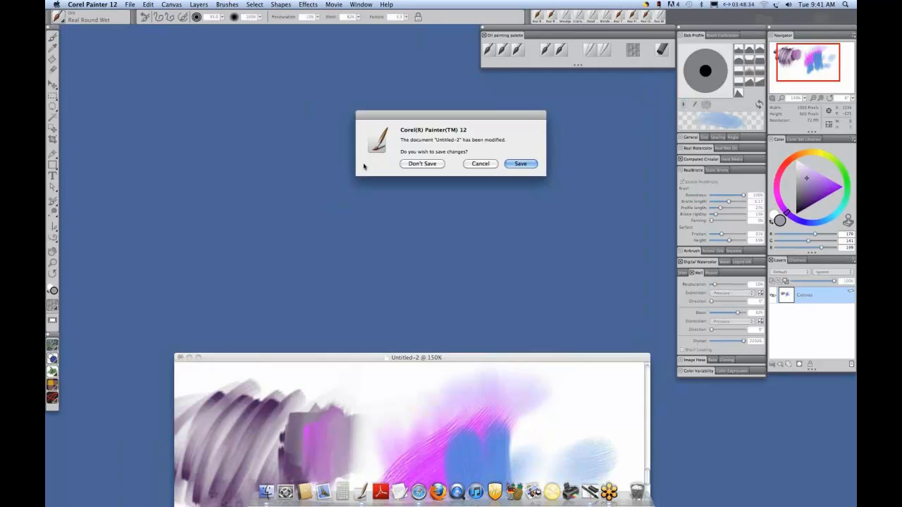
key(super+d)
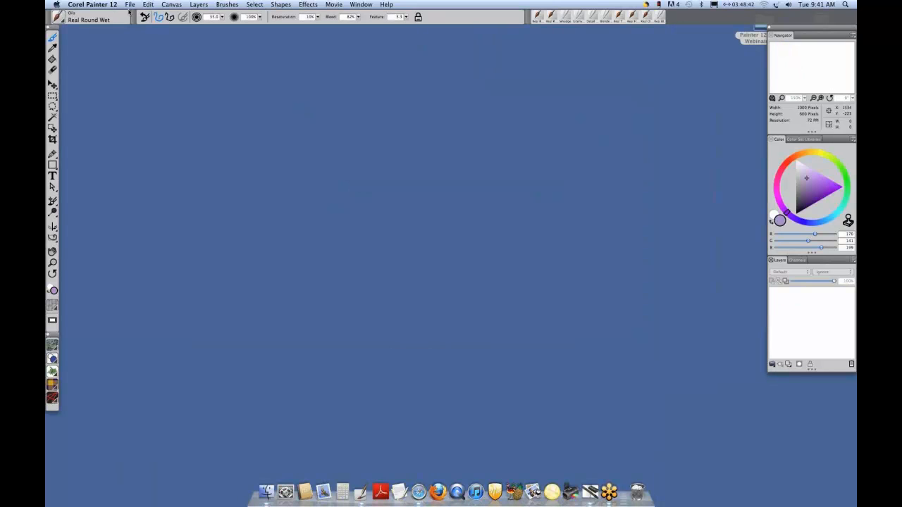
Open Heidelberg Schloss RT sm.psd from the 2 Adding film grain folder of the webinar files.
click(129, 5)
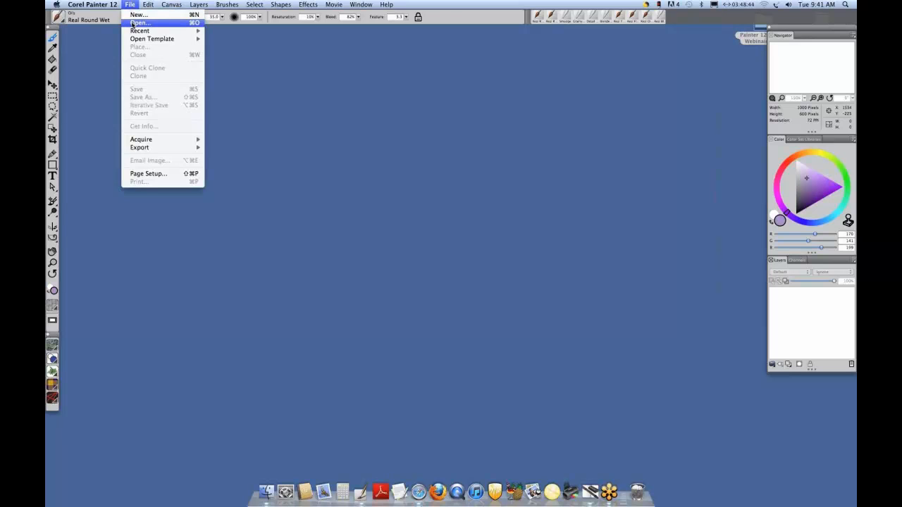
click(134, 24)
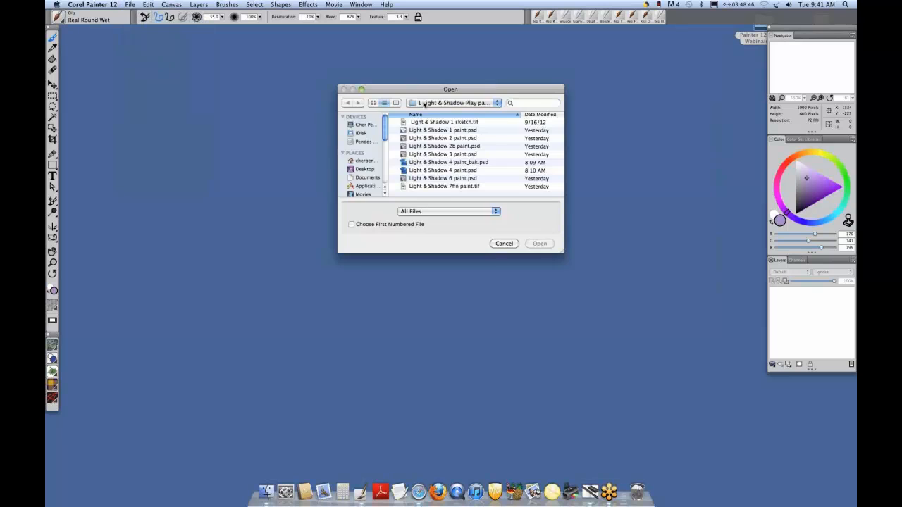
click(425, 104)
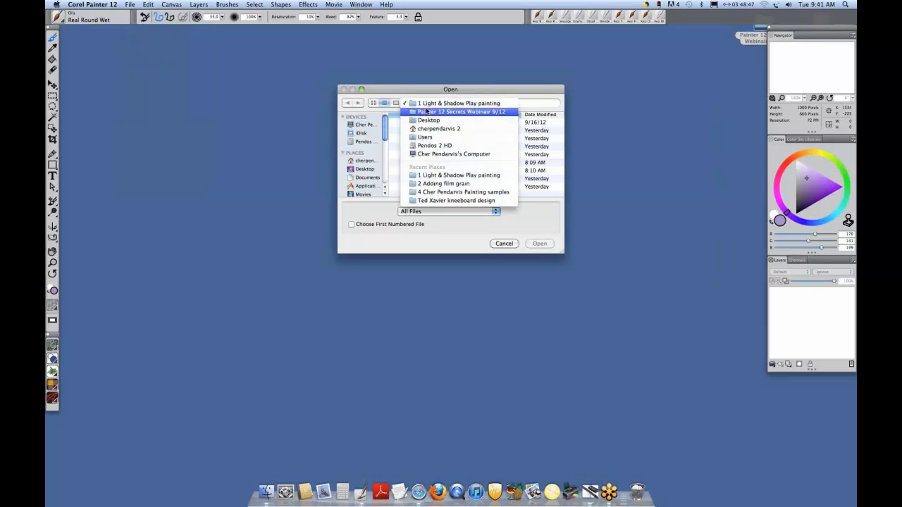
click(426, 111)
click(441, 139)
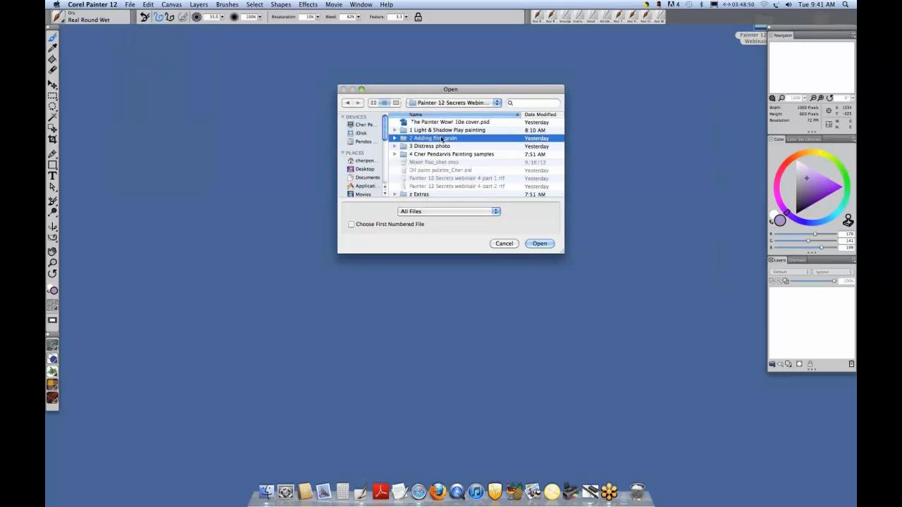
click(539, 244)
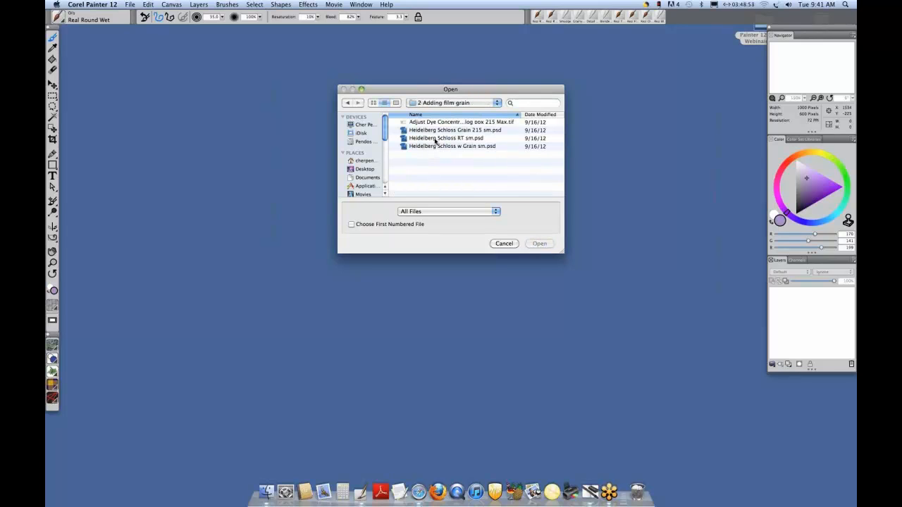
click(435, 139)
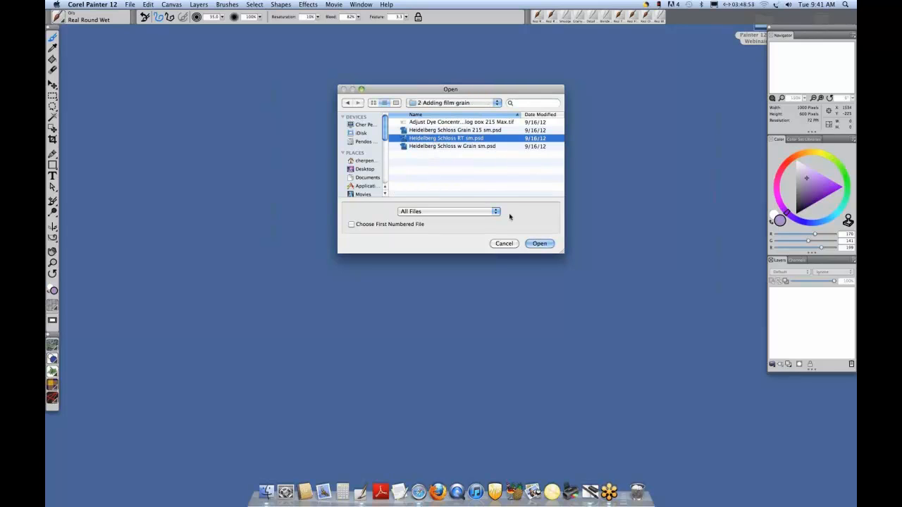
click(539, 243)
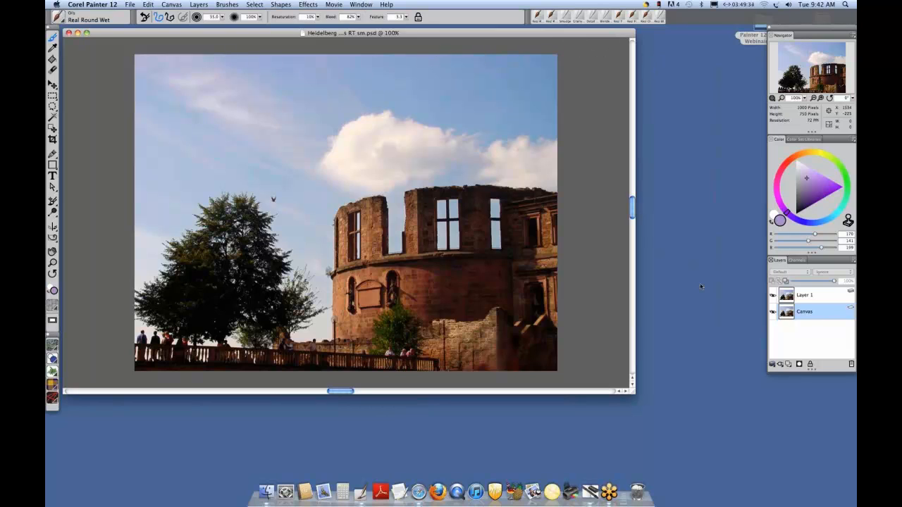
Delete the existing layer above the canvas and paste a copy of the whole castle photo as a new layer.
click(808, 296)
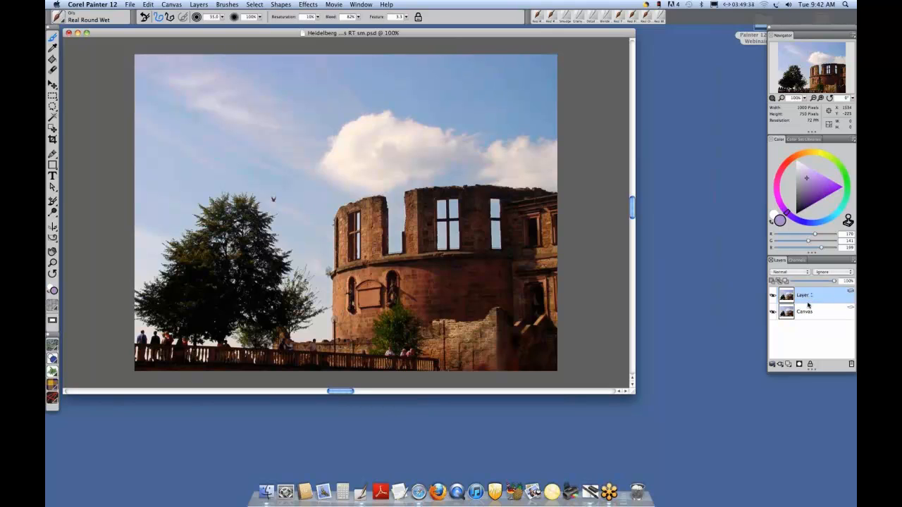
click(850, 364)
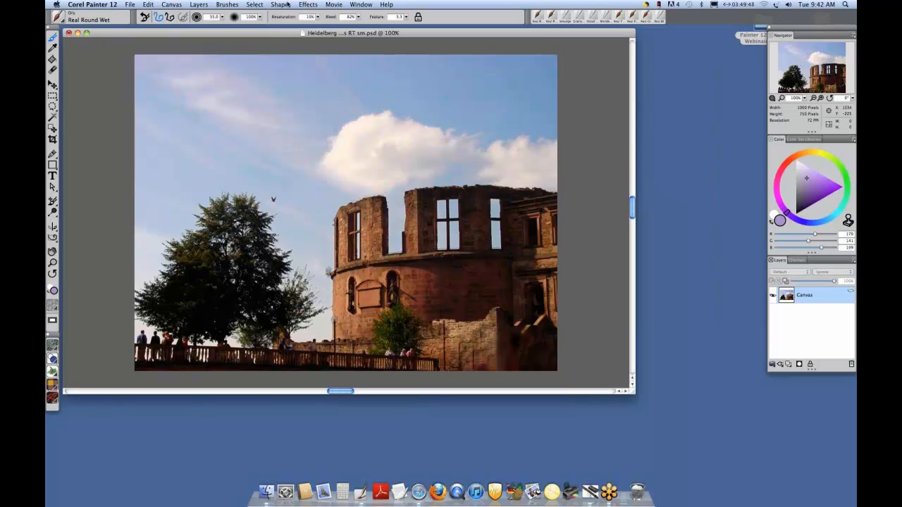
click(255, 5)
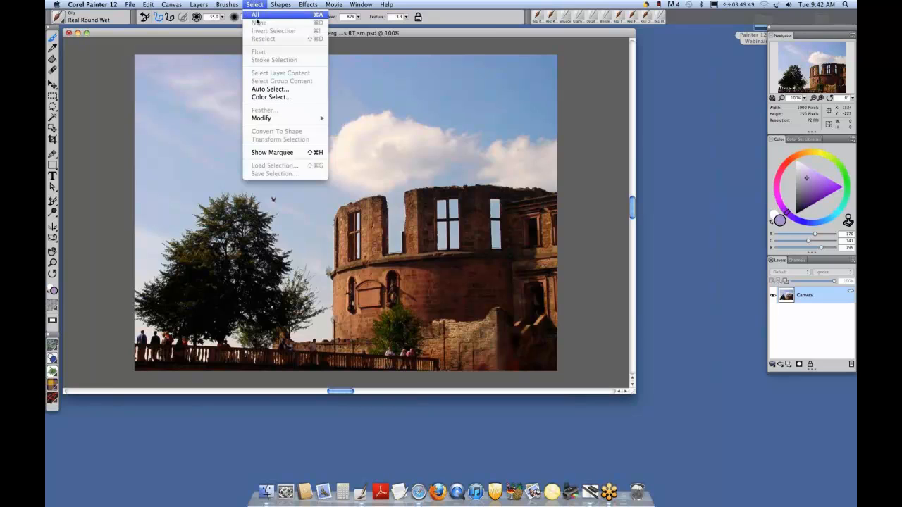
click(255, 14)
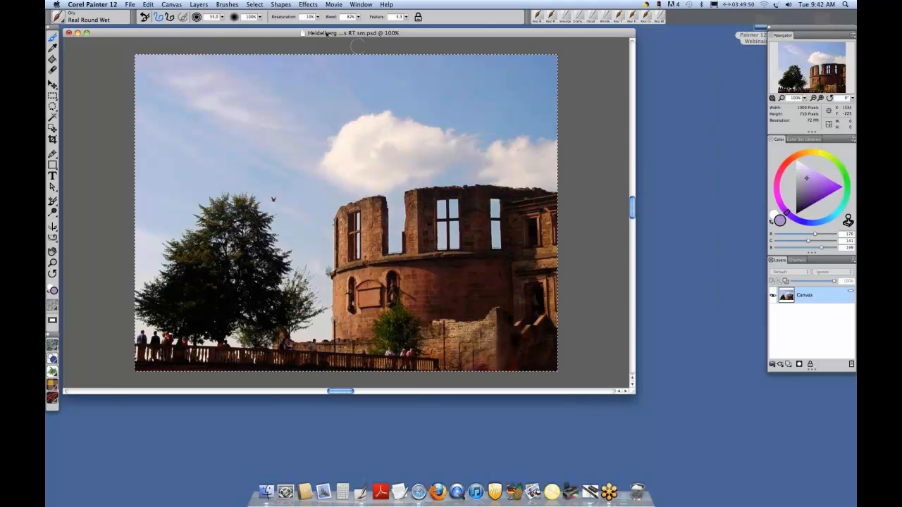
key(super+v)
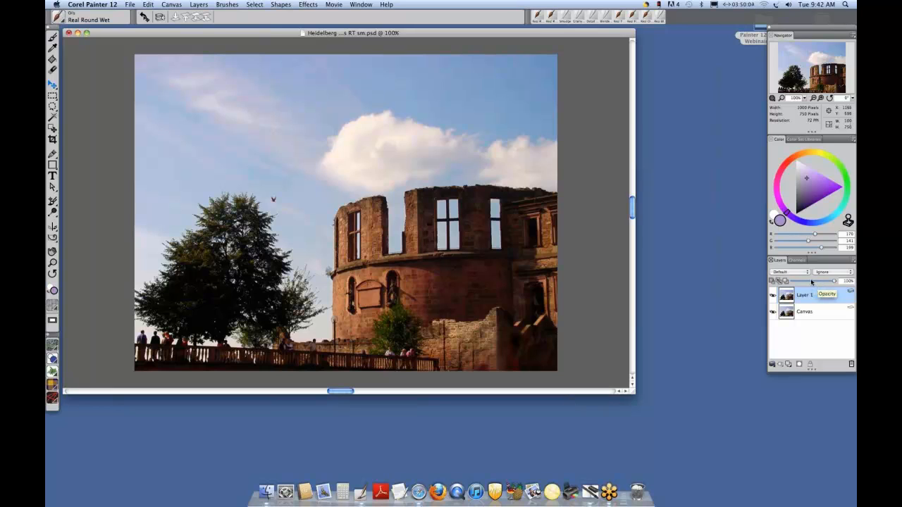
Show the Papers panel and choose Basic Paper with its scale at 41% and contrast at 175%.
click(361, 5)
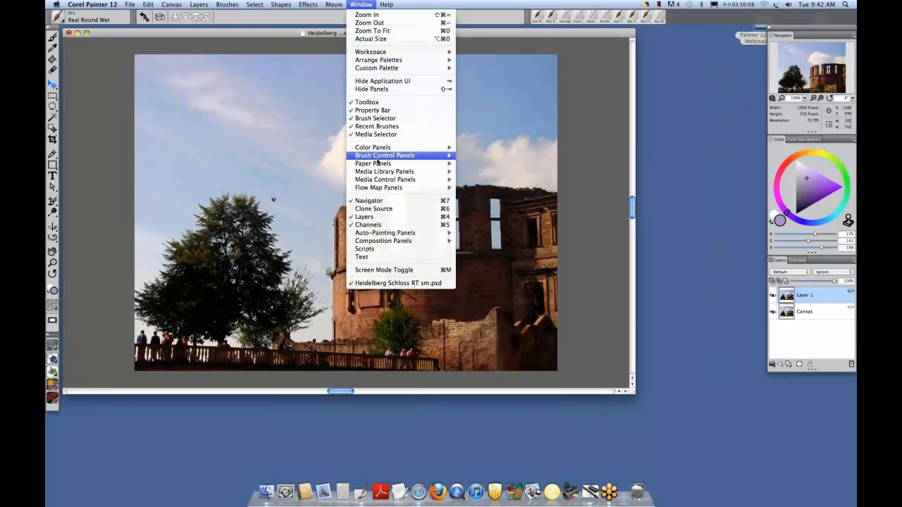
mouse_move(378, 167)
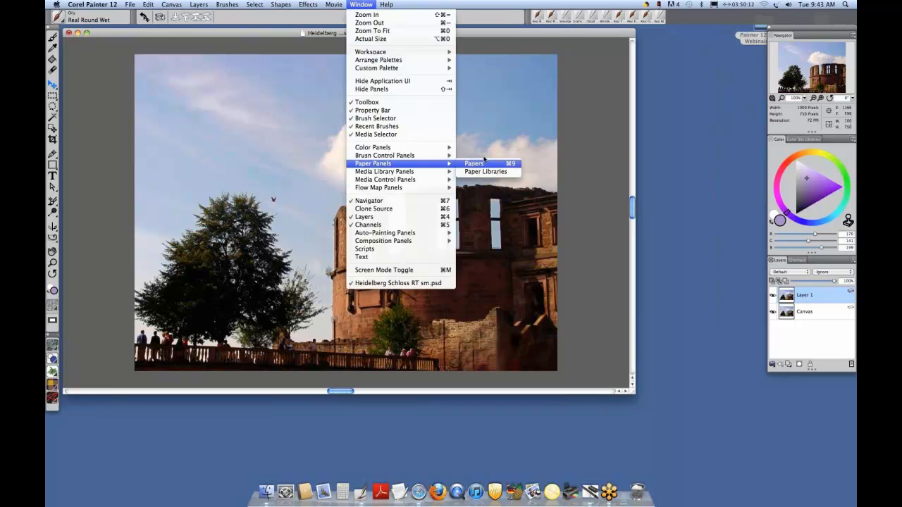
click(485, 163)
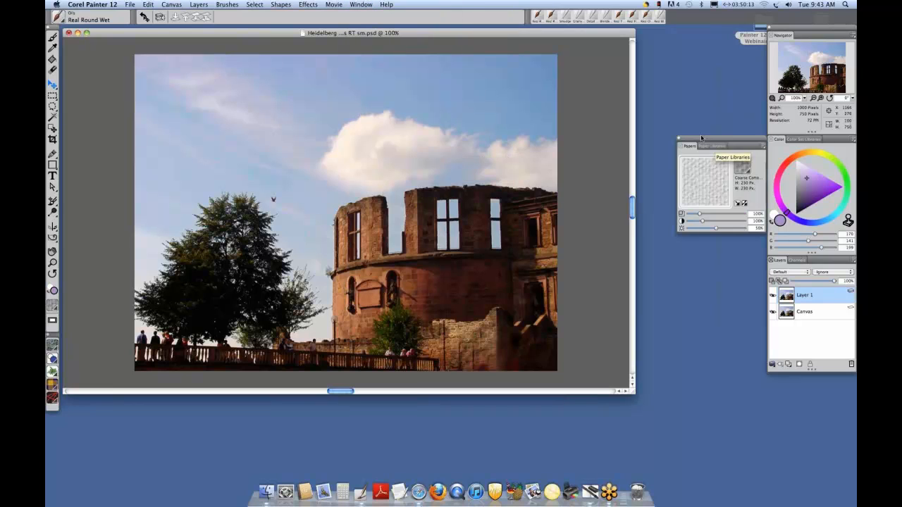
click(749, 173)
click(745, 185)
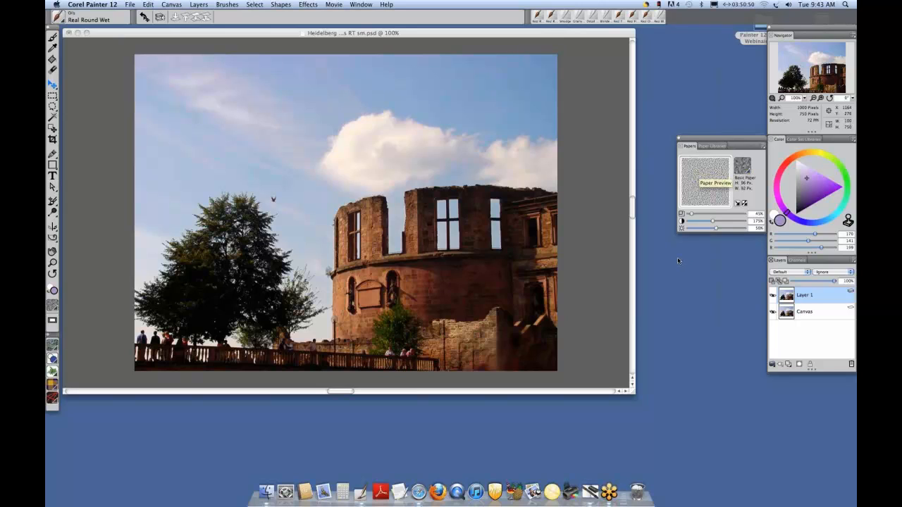
Start the Dye Concentration effect on the photo layer, set it to use Paper, and pan the preview to the tower and sky.
click(308, 5)
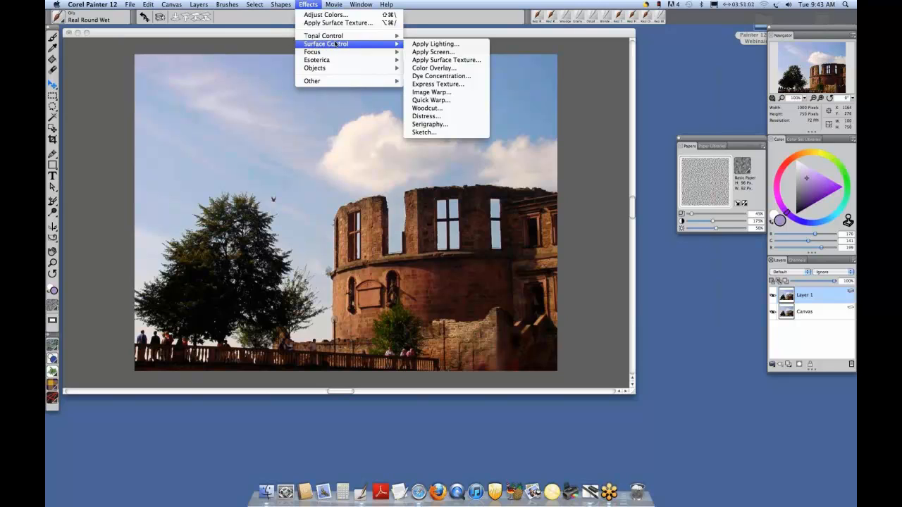
click(439, 75)
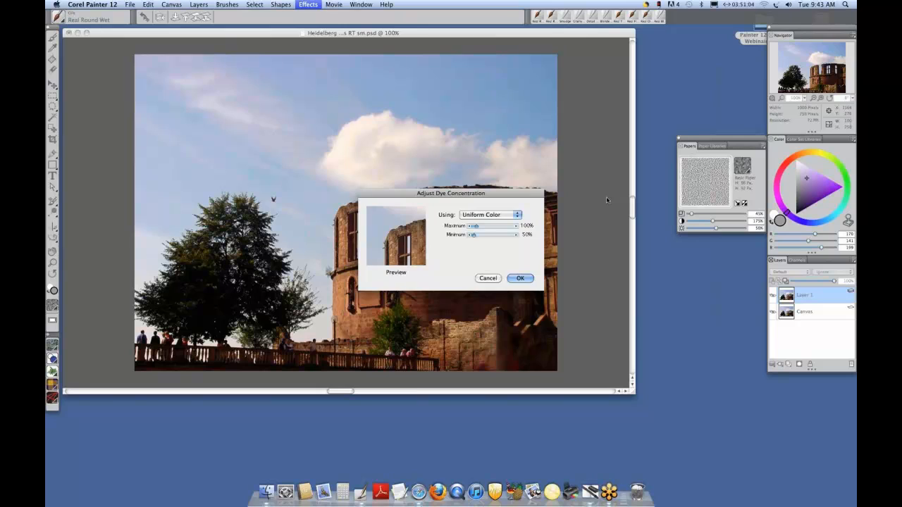
drag(451, 193, 670, 242)
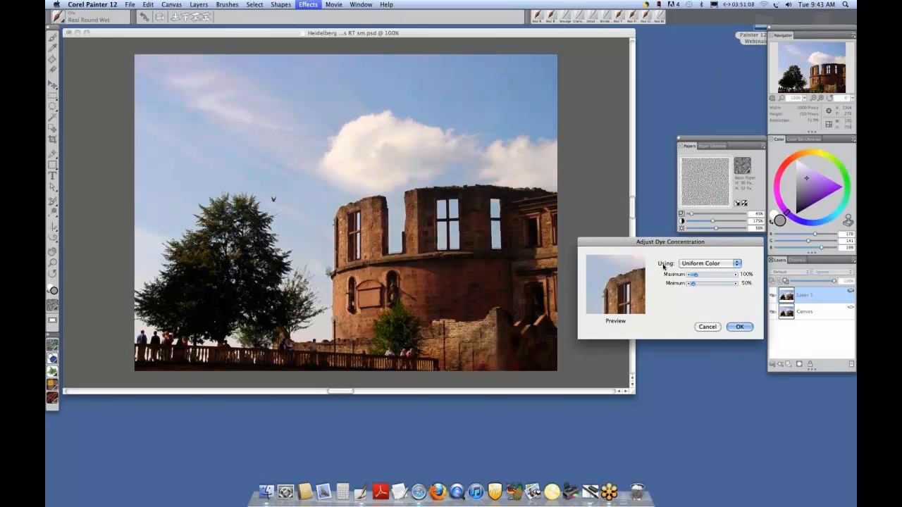
click(729, 265)
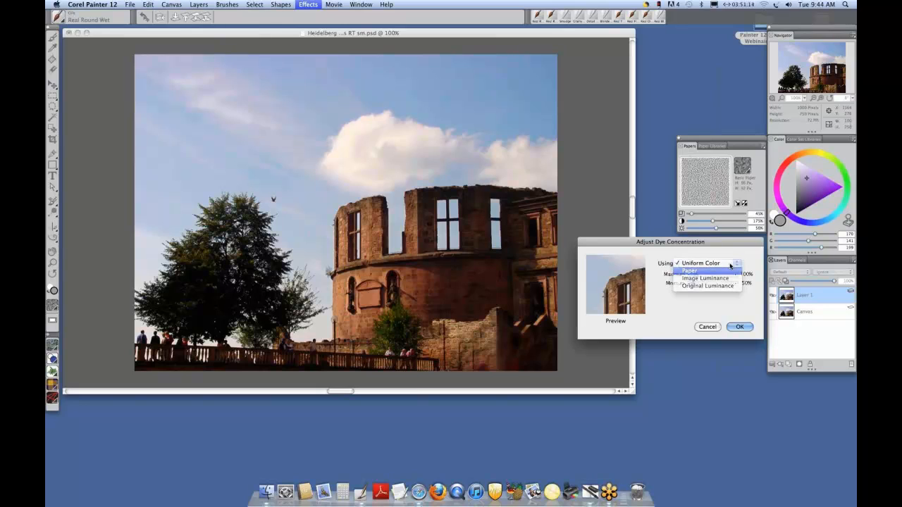
click(733, 263)
drag(735, 263, 733, 274)
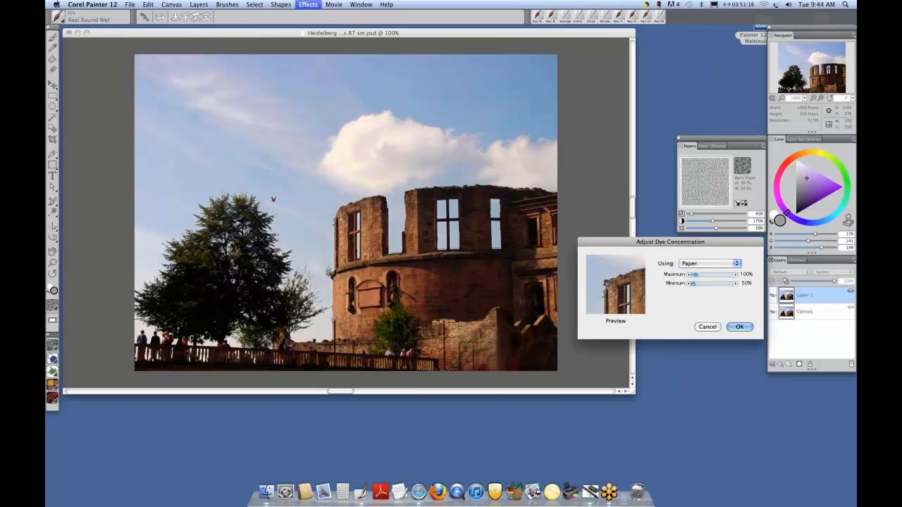
drag(606, 270, 616, 281)
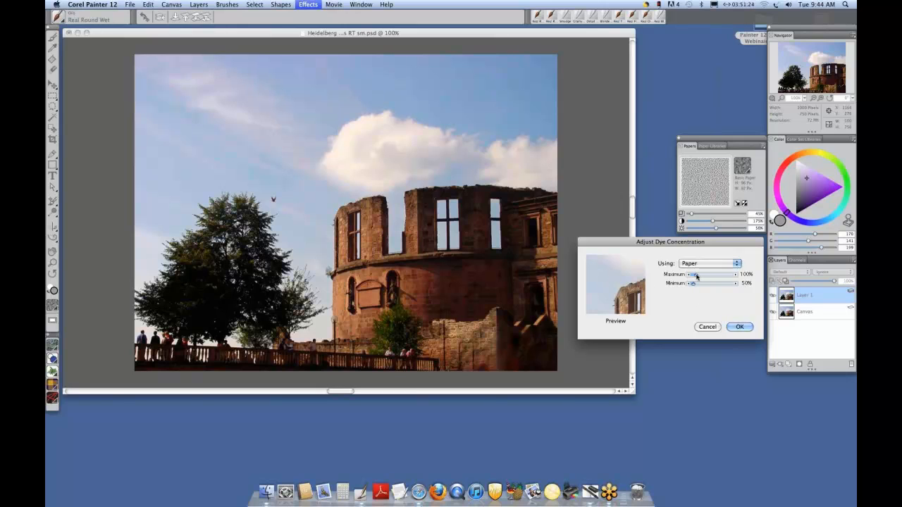
Set the dye concentration maximum to 185% and minimum to 41%, check the grain in the preview, and apply the effect.
mouse_move(696, 276)
mouse_down()
mouse_move(733, 276)
mouse_move(700, 277)
mouse_up()
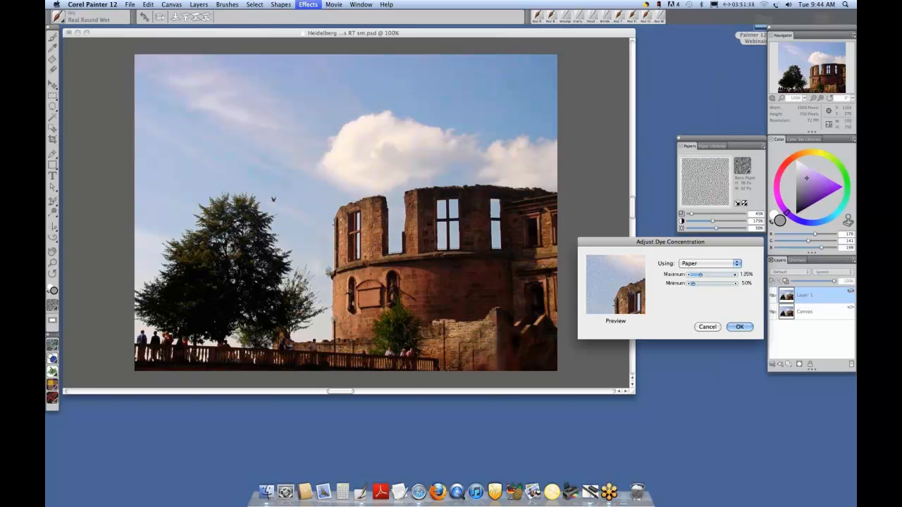
drag(601, 297, 623, 289)
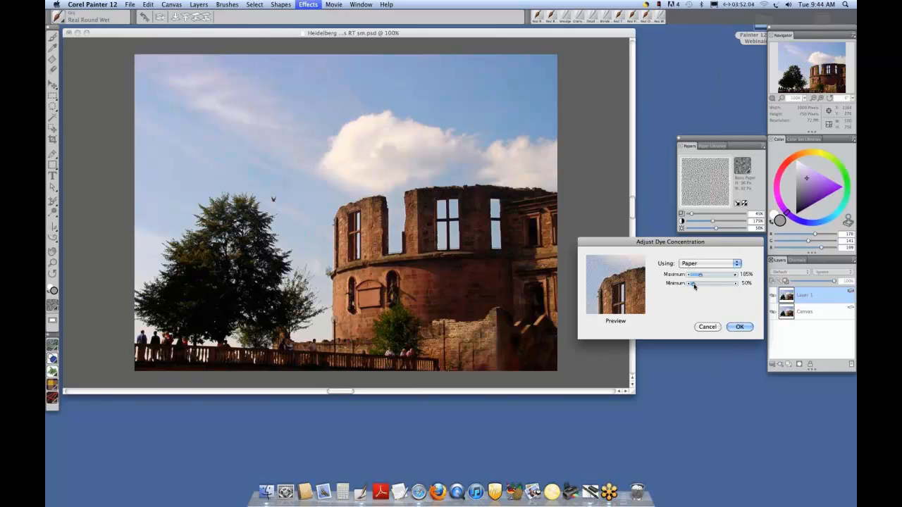
mouse_move(693, 285)
mouse_down()
mouse_move(701, 288)
mouse_move(691, 284)
mouse_up()
click(737, 284)
mouse_move(632, 303)
mouse_down()
mouse_move(637, 288)
mouse_move(635, 302)
mouse_up()
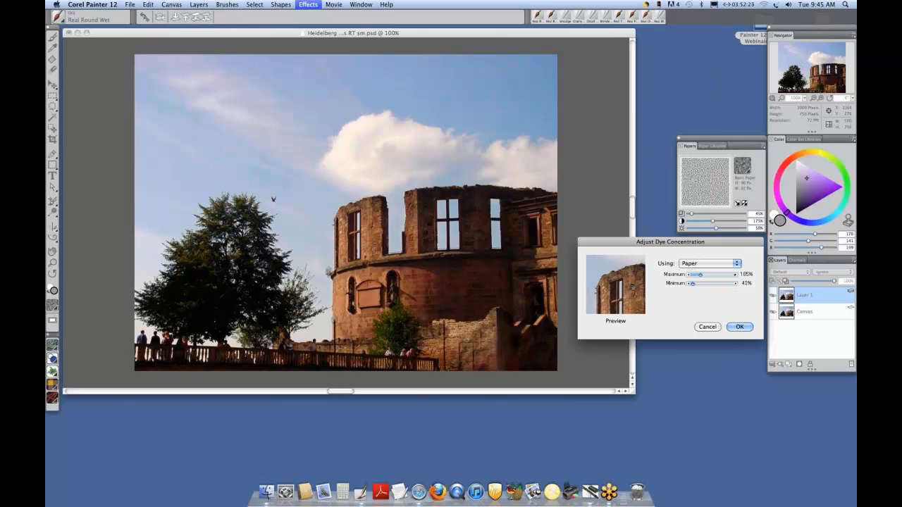
click(737, 327)
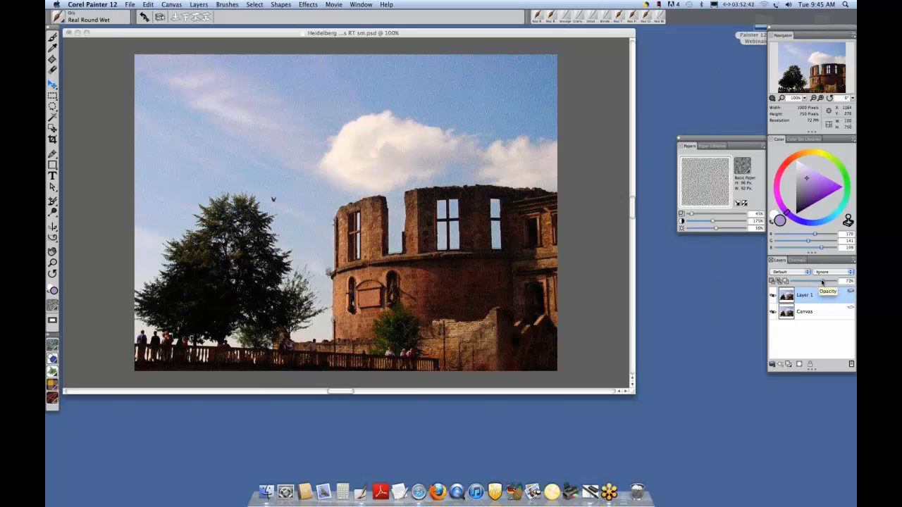
Set the grain layer's opacity to 81% and close the Heidelberg photo without saving.
drag(822, 283, 811, 282)
drag(811, 282, 825, 282)
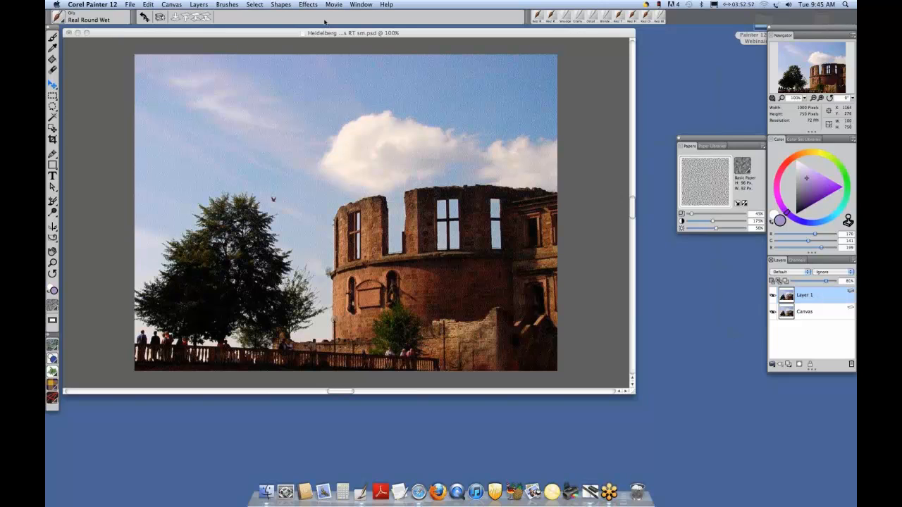
click(68, 33)
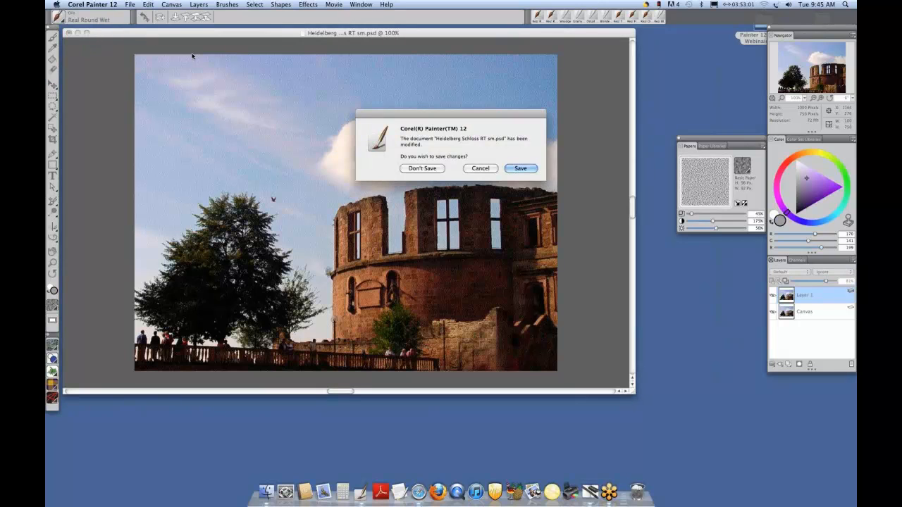
click(422, 169)
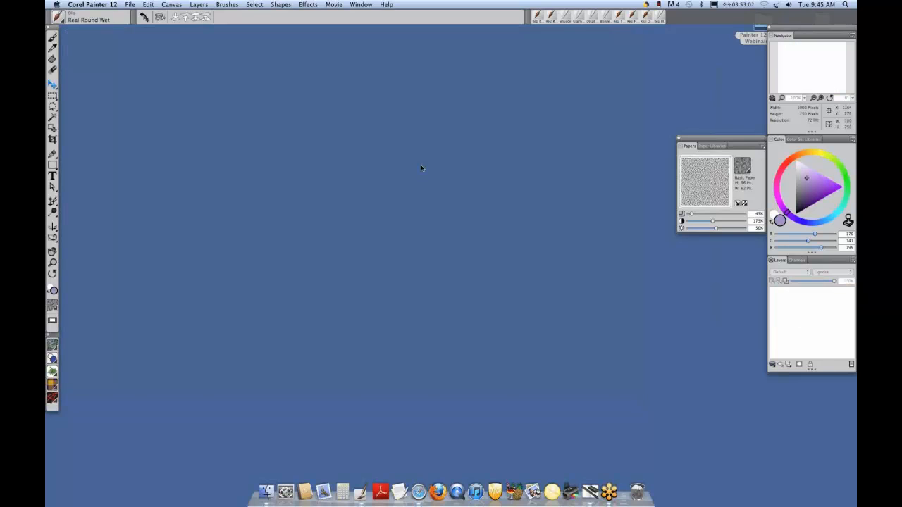
Open Amboise castles sm.tif from the 3 Distress photo folder and enlarge its window to show the whole photo.
click(130, 5)
click(137, 36)
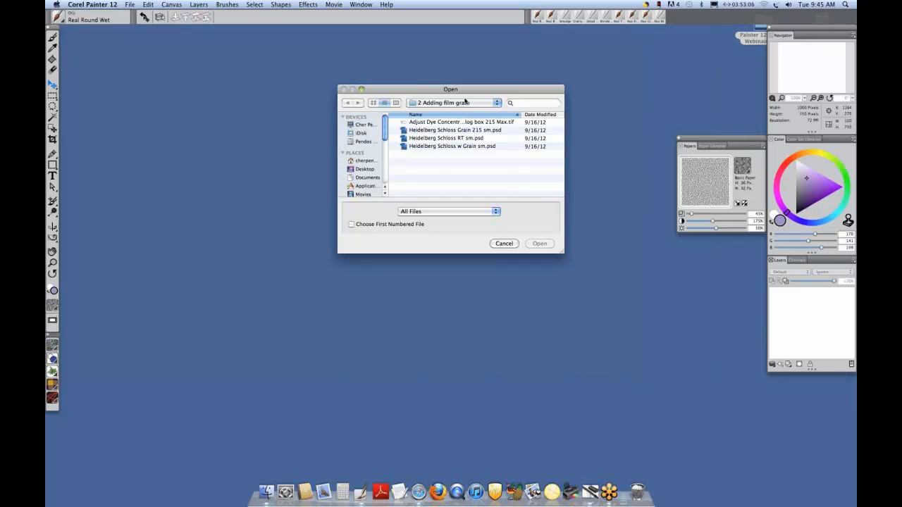
click(465, 103)
click(460, 114)
click(432, 146)
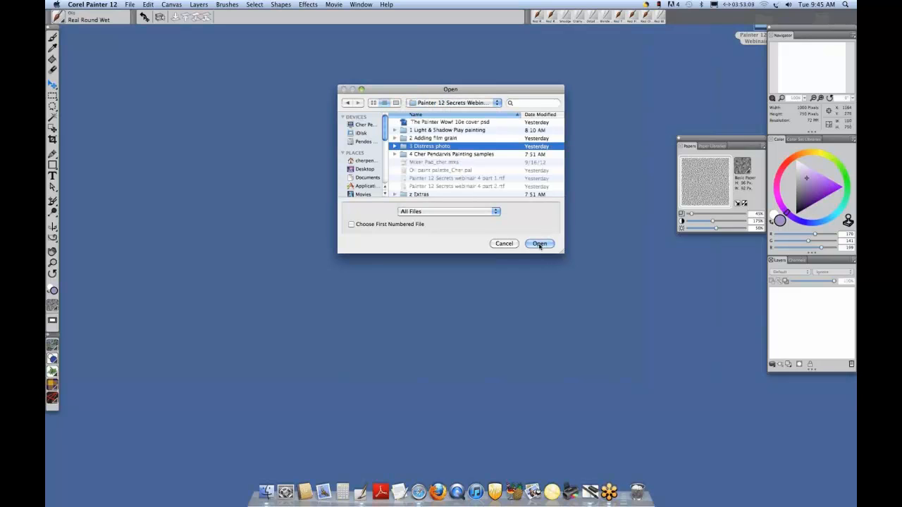
click(539, 243)
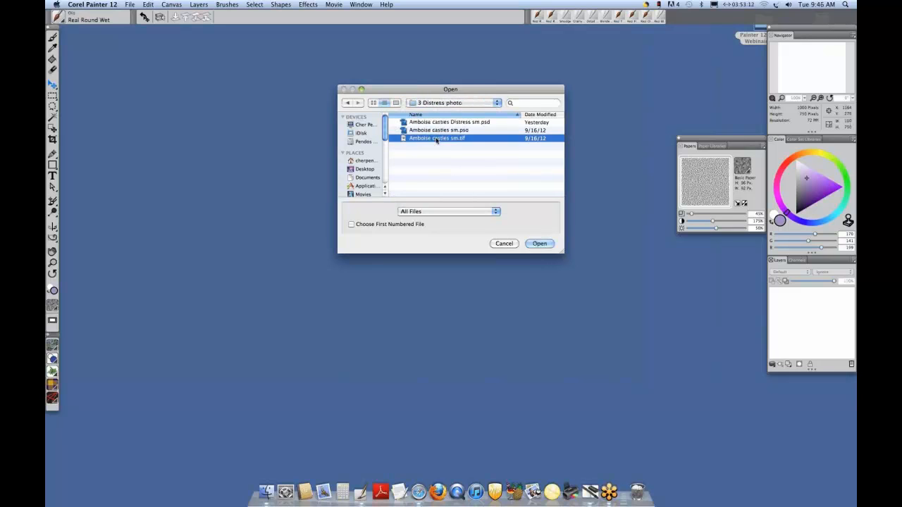
click(540, 243)
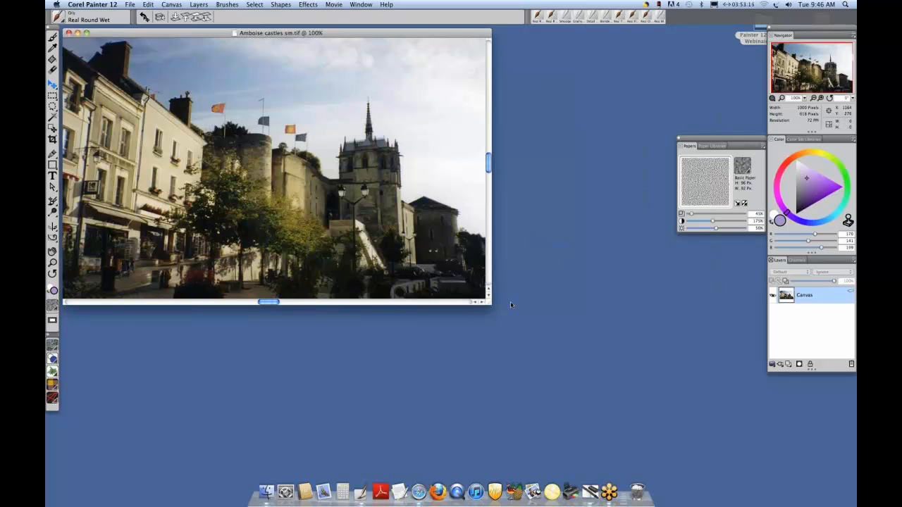
drag(491, 303, 627, 356)
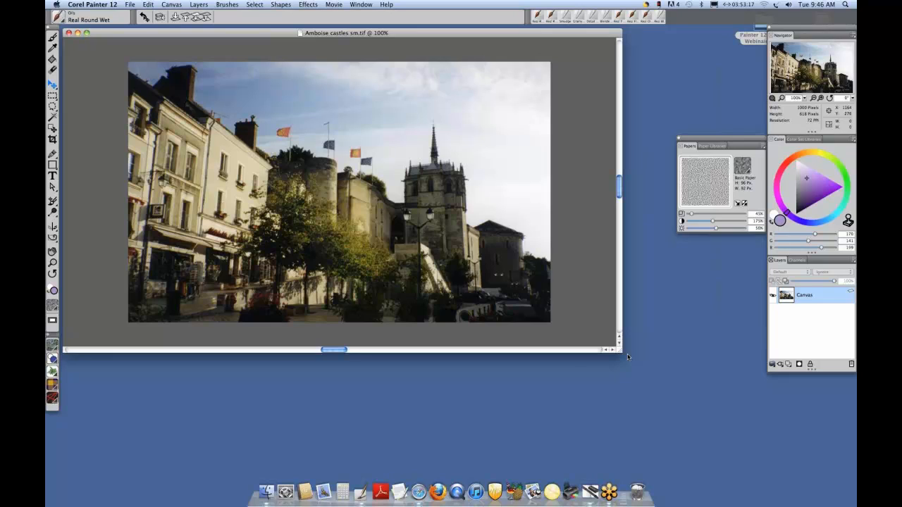
drag(627, 356, 642, 367)
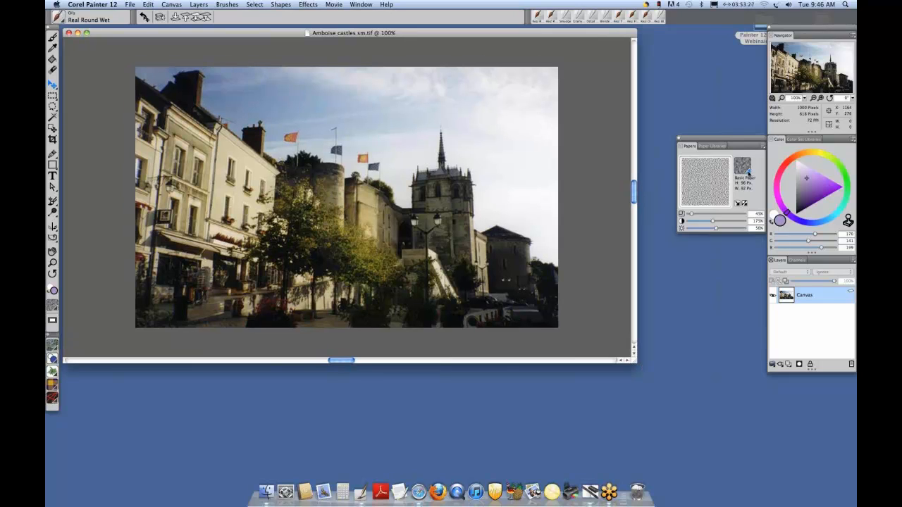
Choose the Worn Pavement paper texture and set its scale to 93% and contrast to 130%.
click(746, 170)
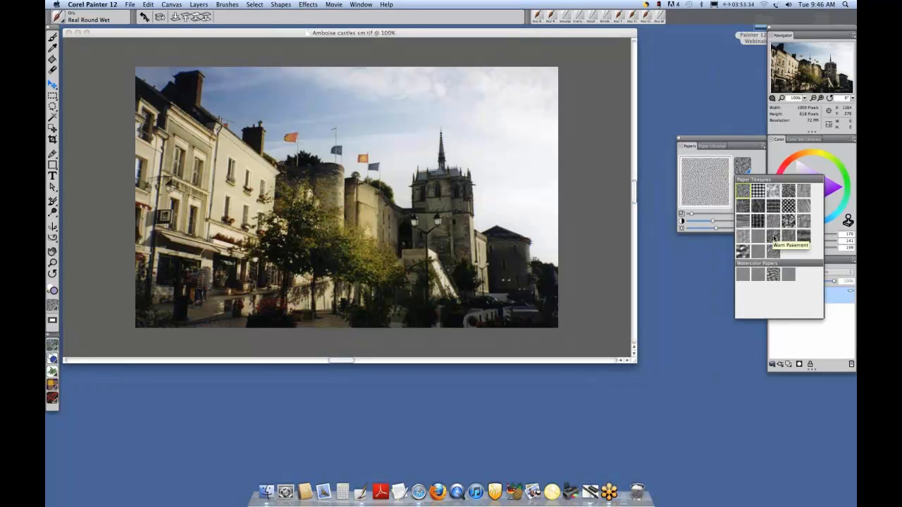
click(773, 240)
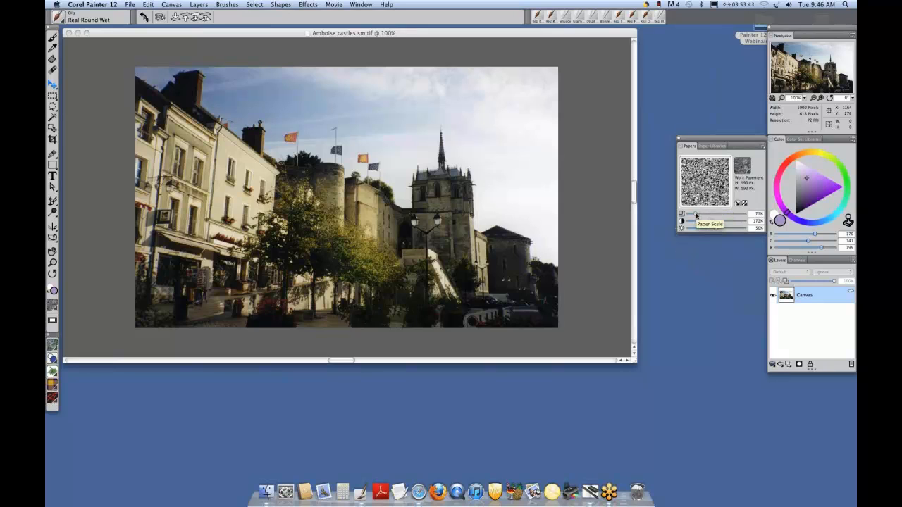
drag(697, 215, 698, 215)
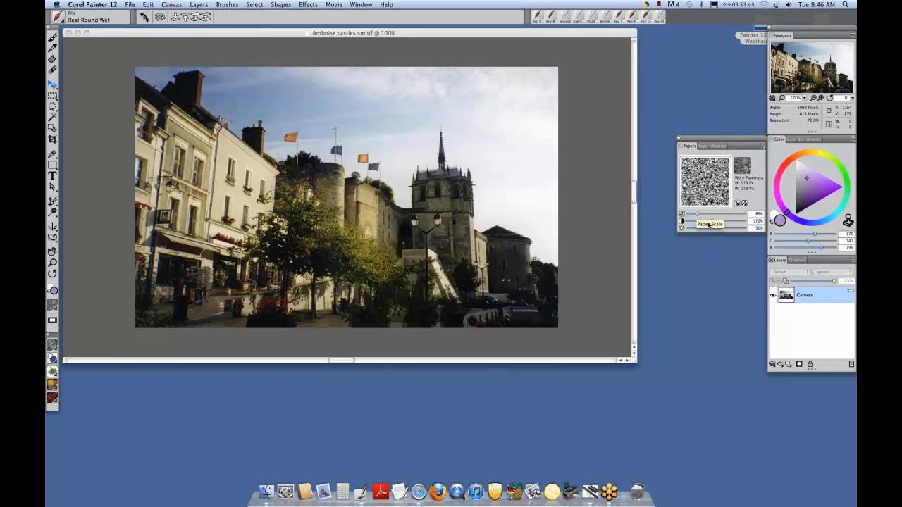
drag(711, 222, 707, 223)
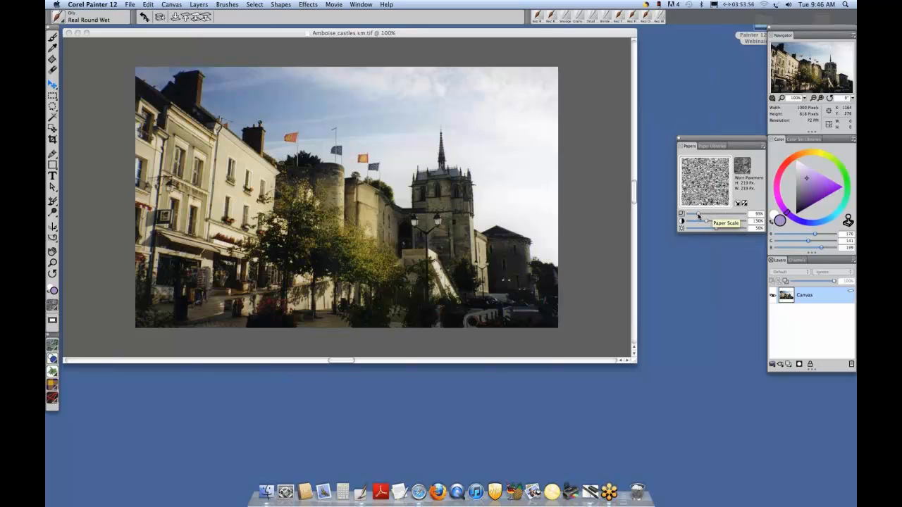
drag(698, 216, 699, 216)
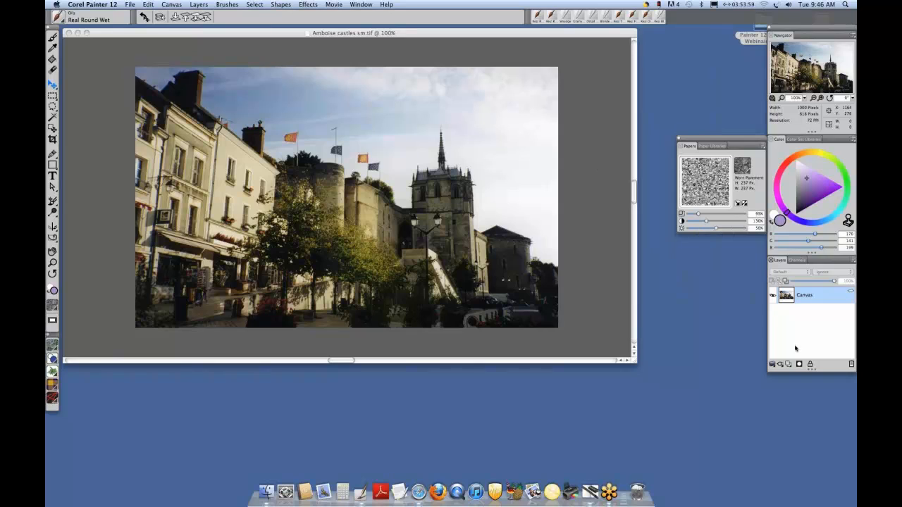
Select the whole canvas and copy the photo onto a new layer above it.
click(255, 5)
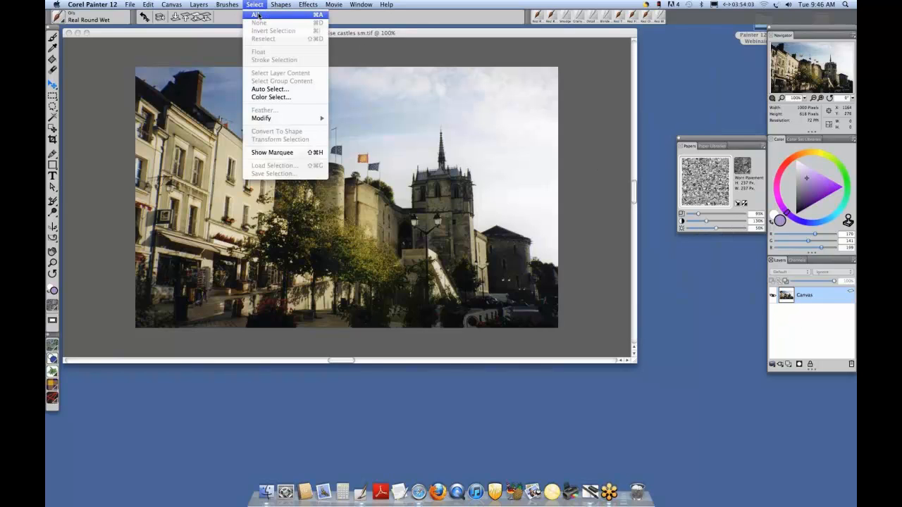
click(263, 15)
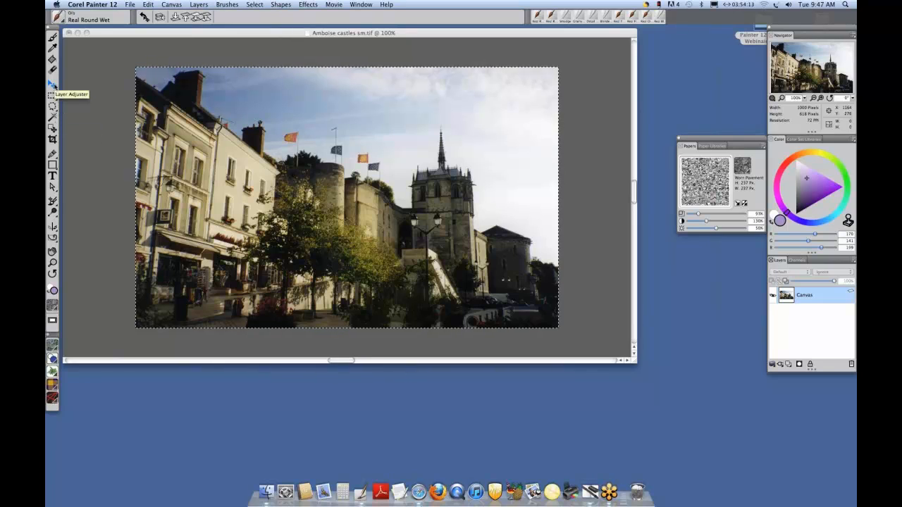
click(161, 74)
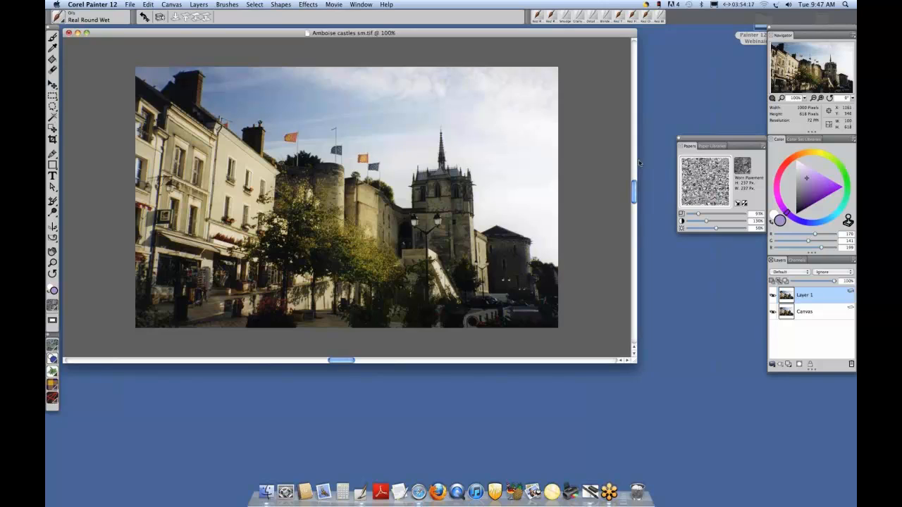
Start the Distress surface effect on the photo copy and pan its preview to the buildings, flag and tower.
click(308, 4)
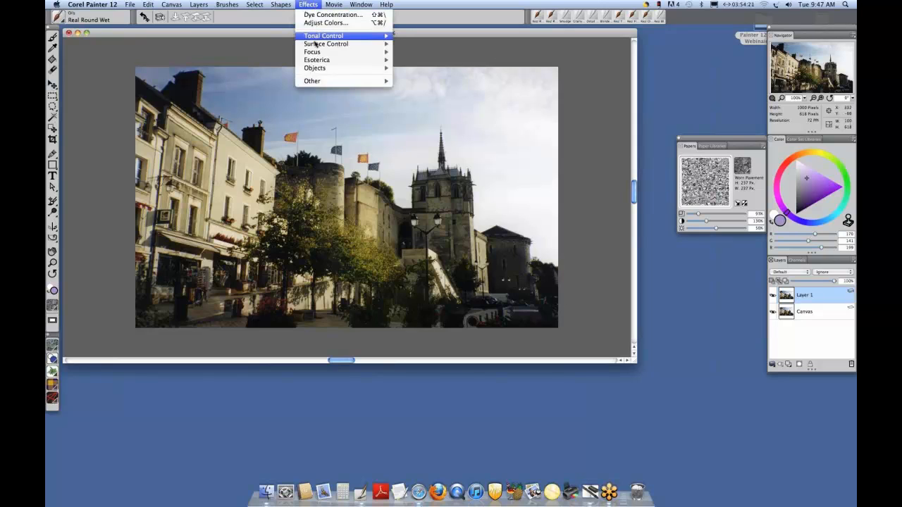
mouse_move(379, 50)
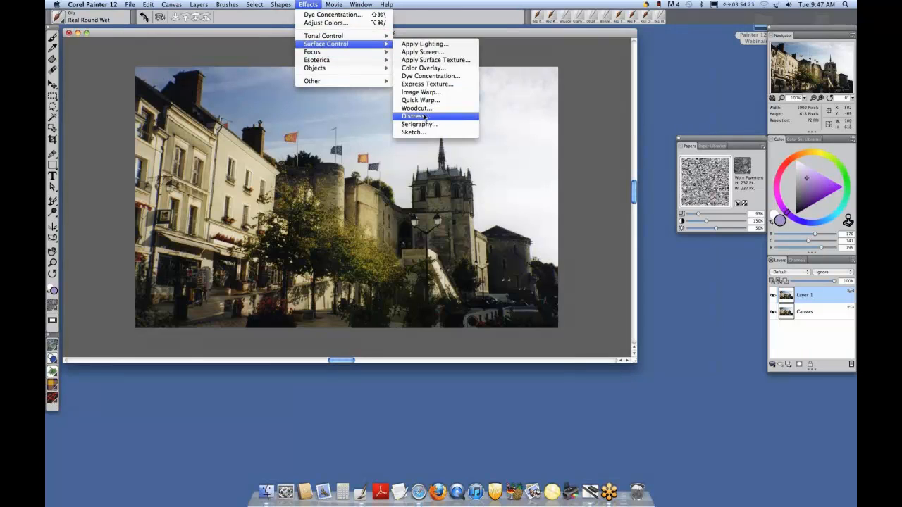
click(425, 117)
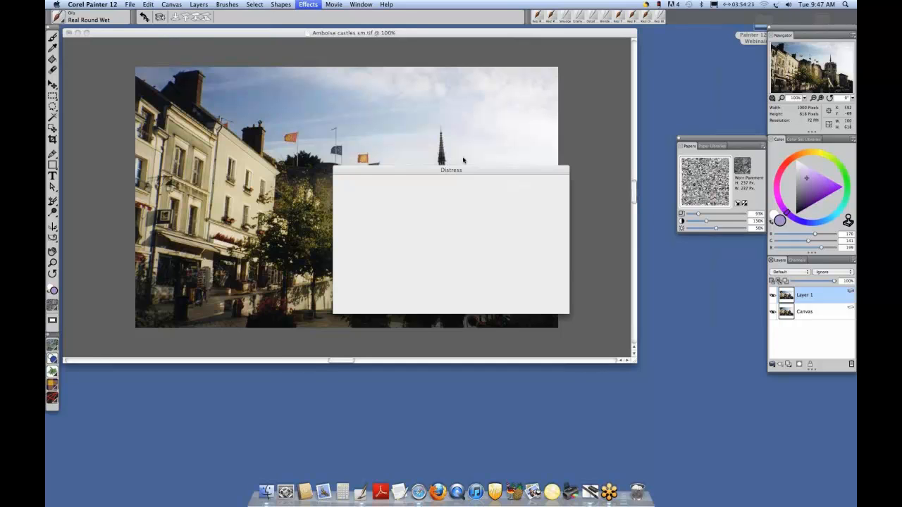
drag(508, 174, 560, 257)
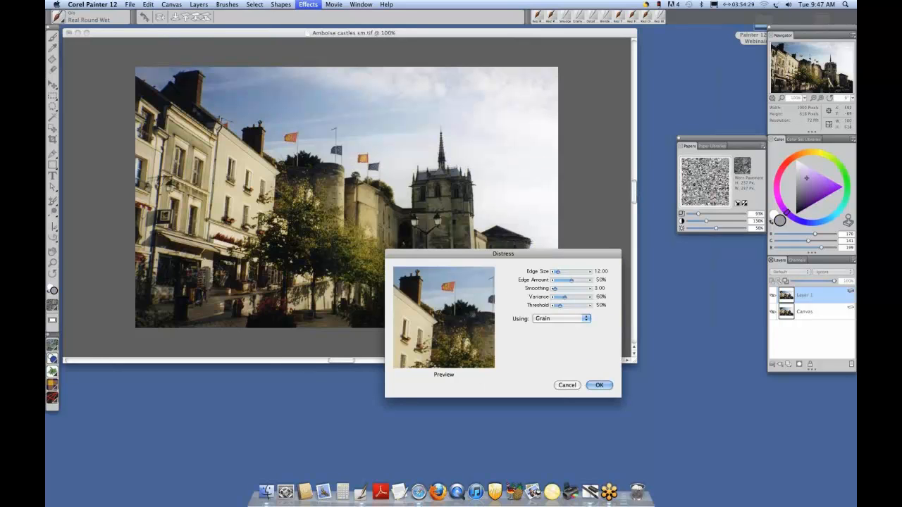
drag(476, 334, 425, 289)
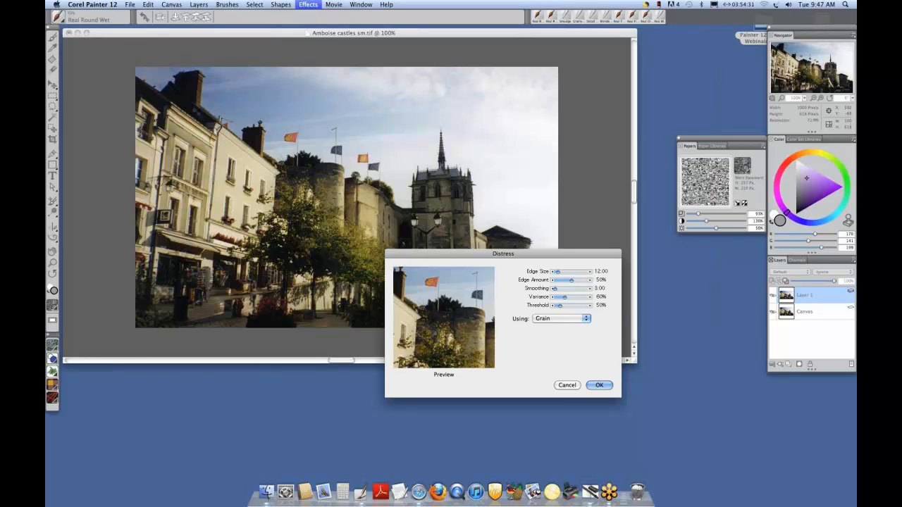
drag(421, 328, 437, 340)
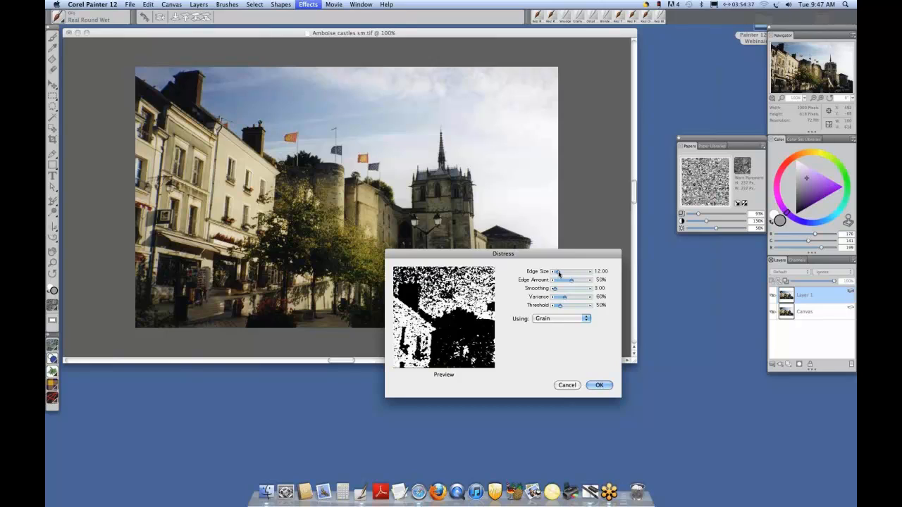
Set the distress edge size to 19.01 and keep the effect based on Grain.
drag(559, 273, 553, 275)
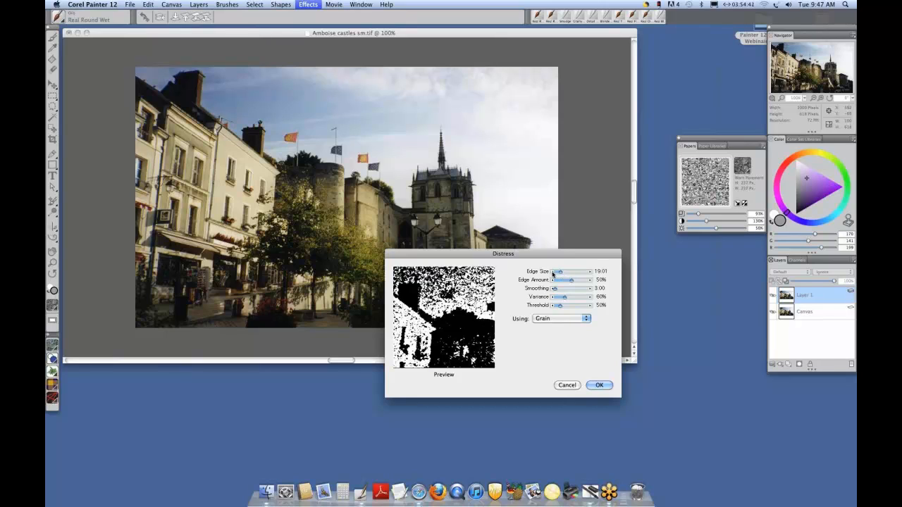
click(561, 318)
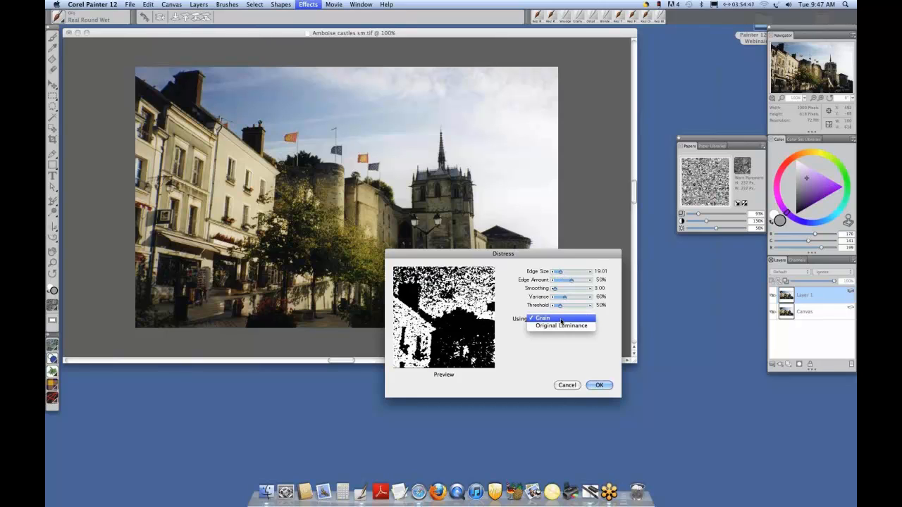
click(561, 317)
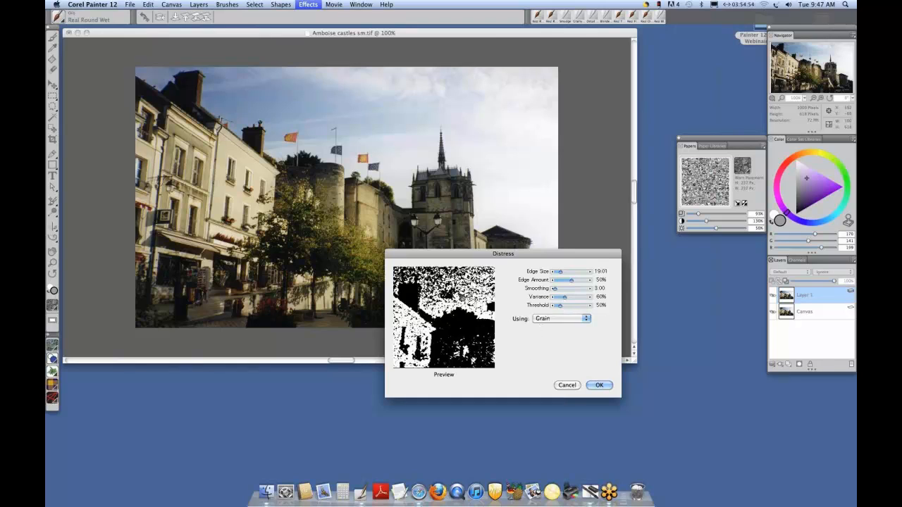
Lower the distress edge amount to 12%, checking the building facades in the preview.
mouse_move(448, 327)
mouse_down()
mouse_move(472, 323)
mouse_move(458, 319)
mouse_up()
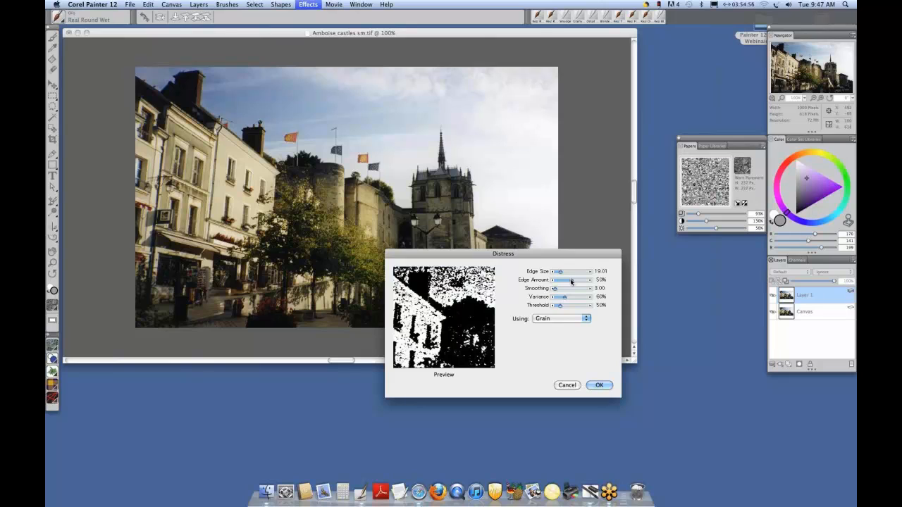
drag(571, 282, 560, 282)
drag(447, 329, 454, 321)
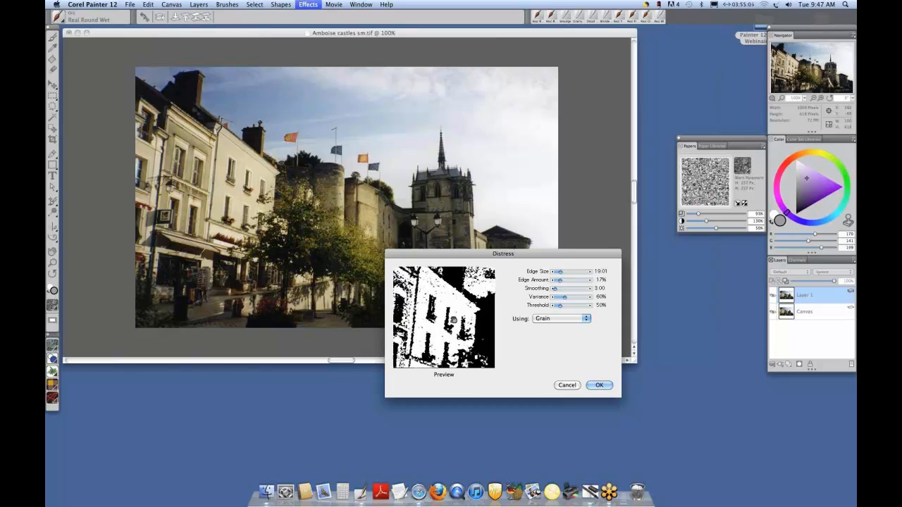
click(560, 282)
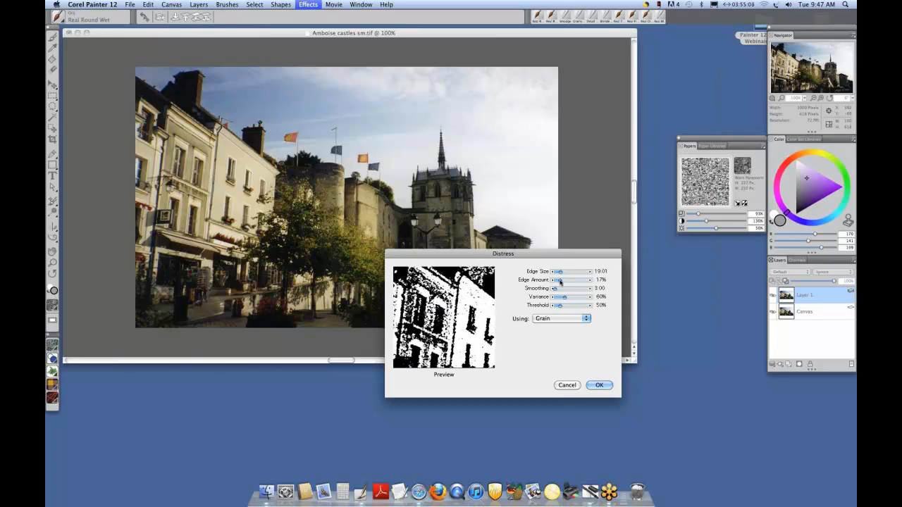
drag(560, 282, 552, 281)
drag(552, 282, 551, 282)
drag(473, 303, 454, 303)
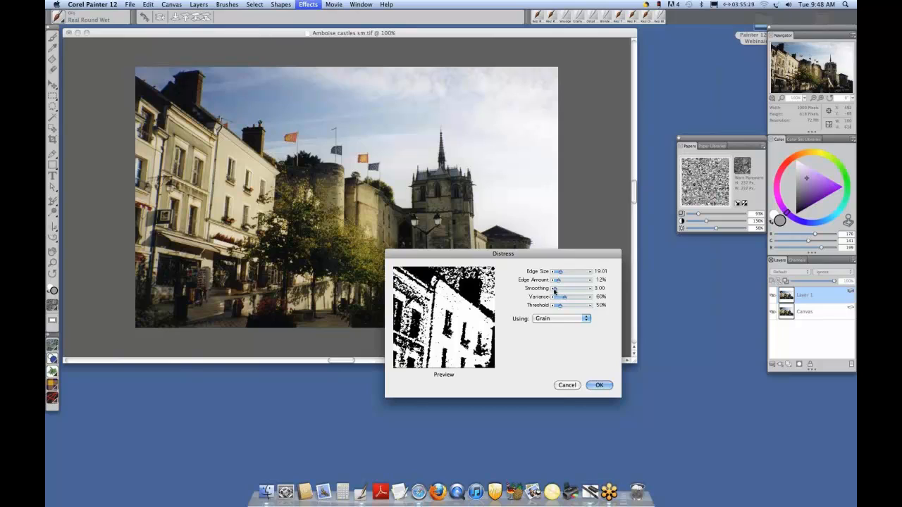
Set the distress smoothing to 1.00 and compare the facade in the preview with the original photo.
drag(555, 290, 552, 290)
click(465, 319)
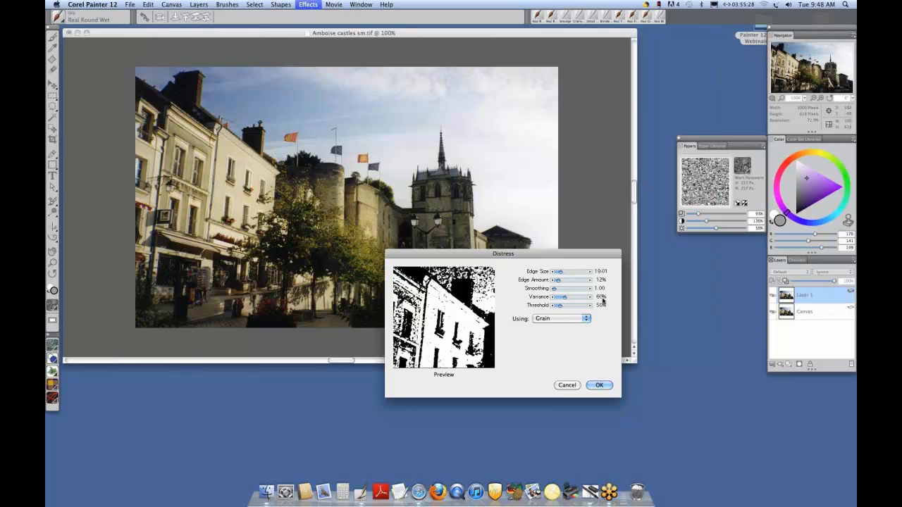
click(445, 334)
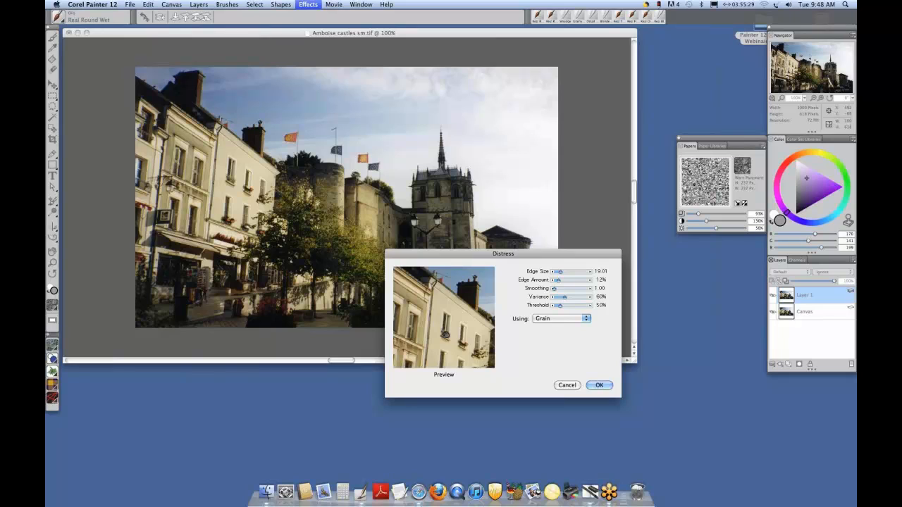
drag(444, 334, 476, 339)
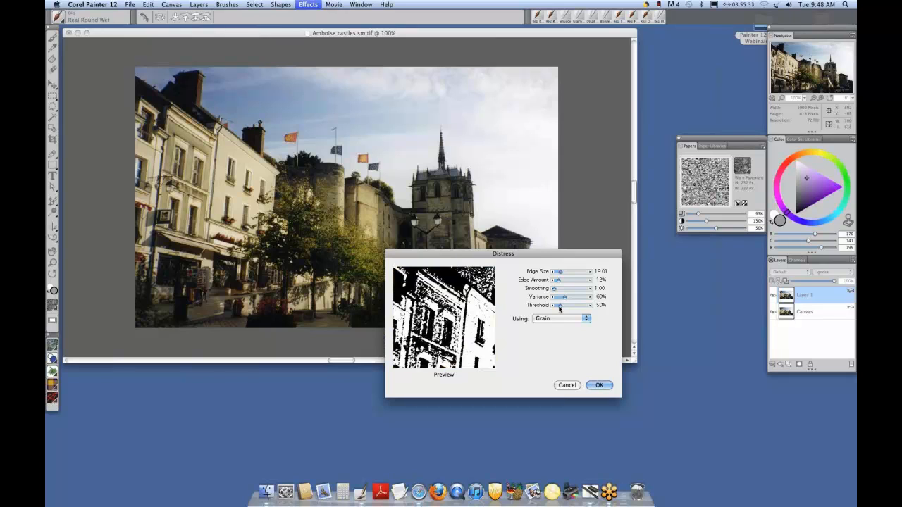
Set the distress threshold to 42%, check the facade in the preview, and apply the effect.
drag(560, 308, 558, 309)
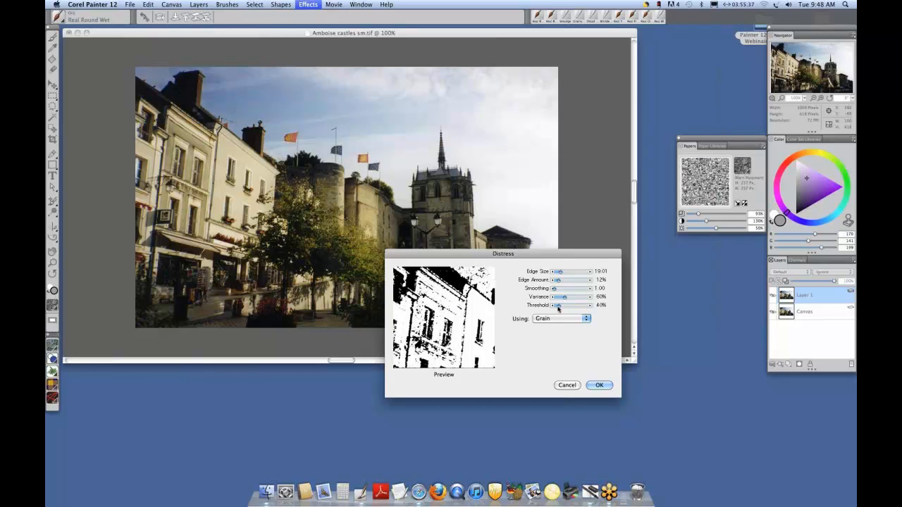
click(590, 306)
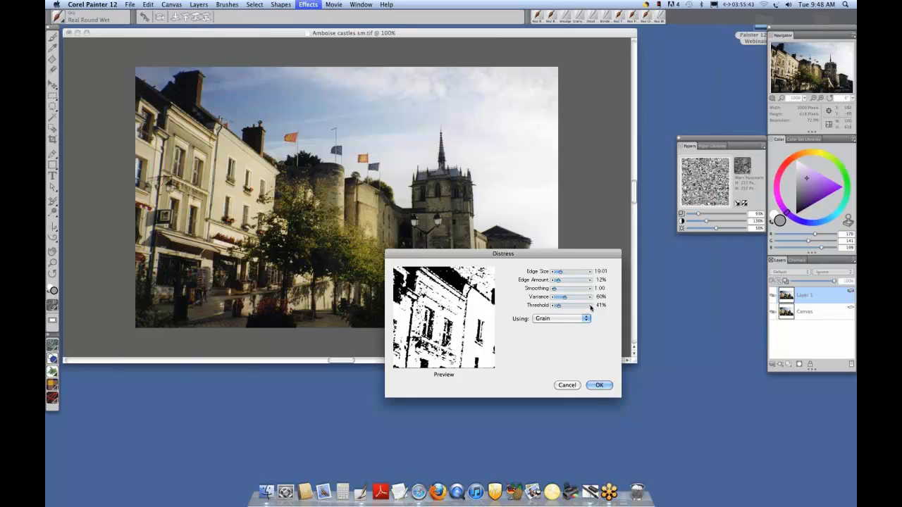
click(591, 307)
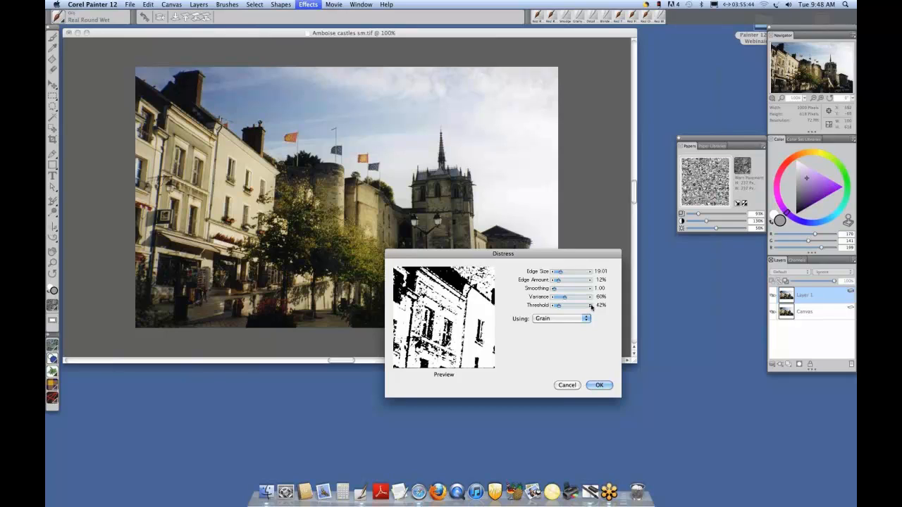
click(462, 336)
drag(462, 336, 469, 329)
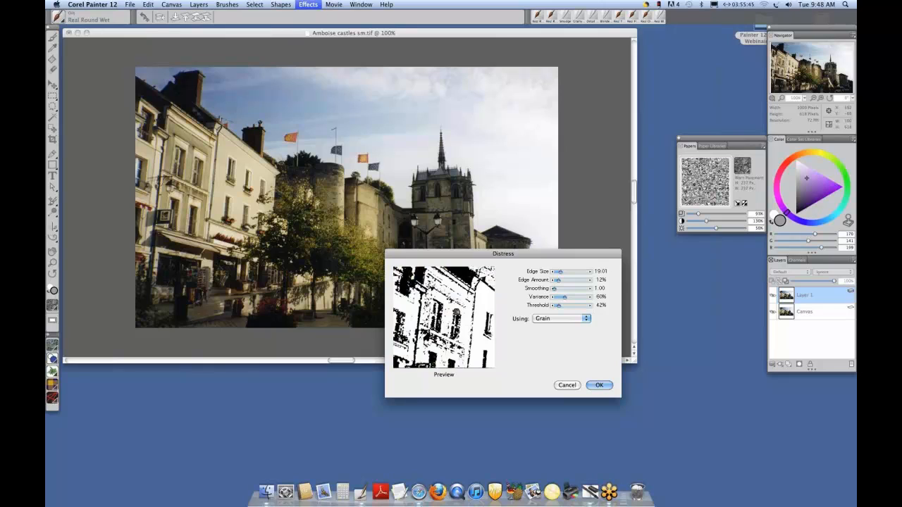
click(591, 386)
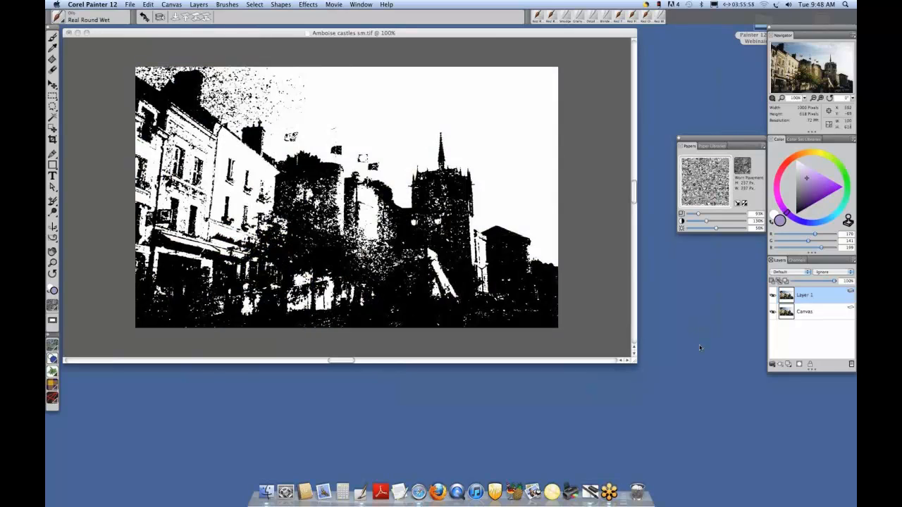
Try Gel as the distressed layer's composite method and settle on Screen.
click(795, 272)
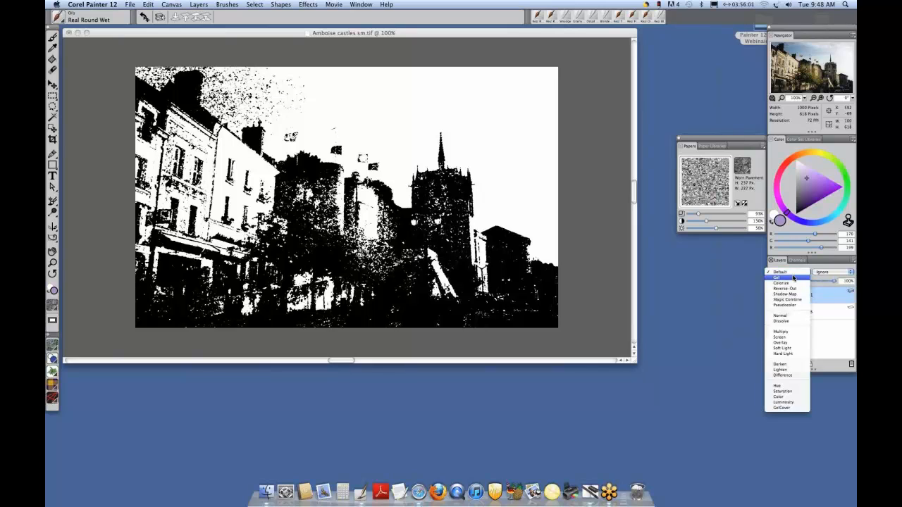
click(794, 278)
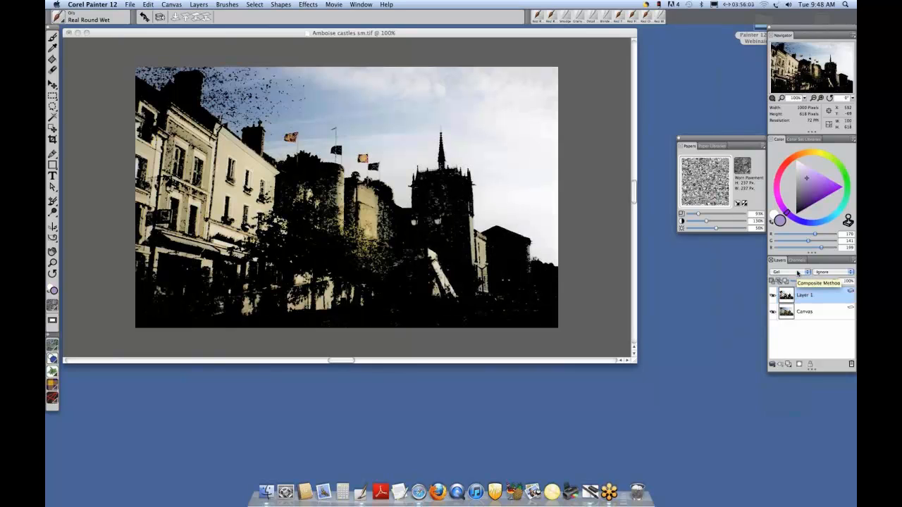
click(794, 275)
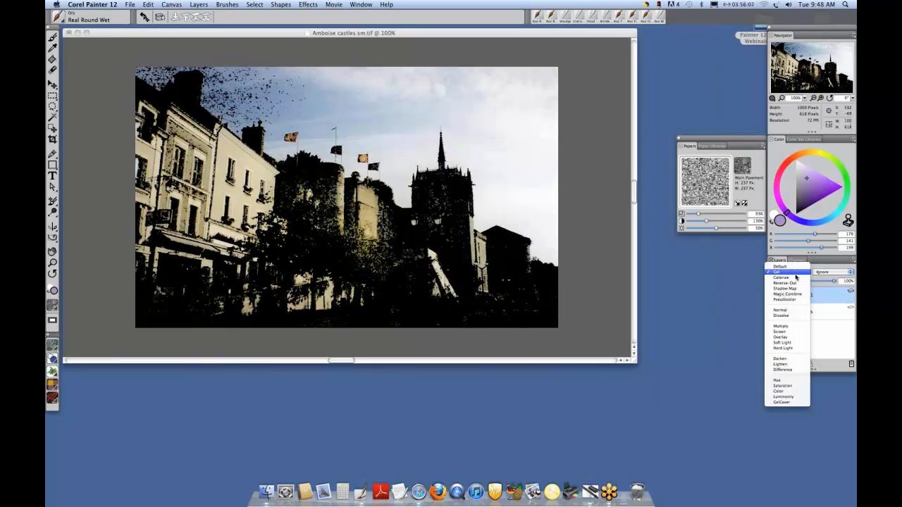
click(790, 331)
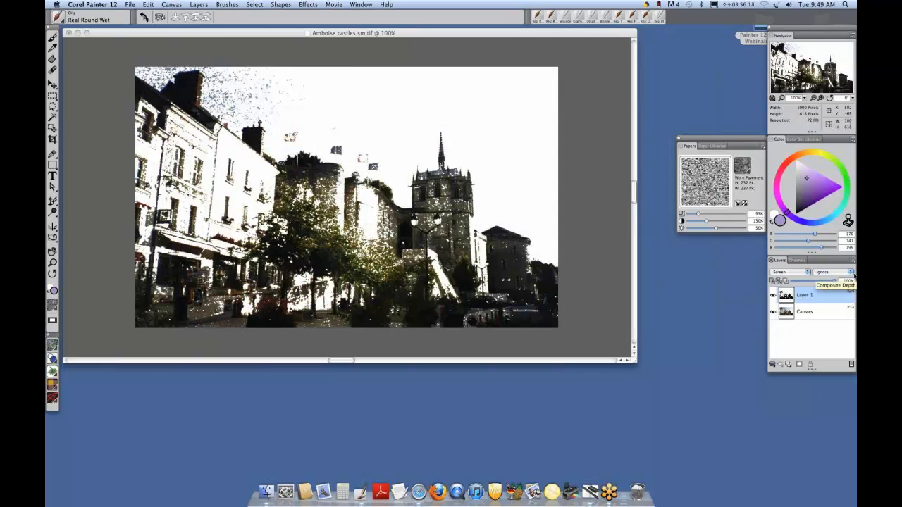
Reduce the distressed layer's opacity to 31% to blend it with the photo.
drag(834, 281, 816, 283)
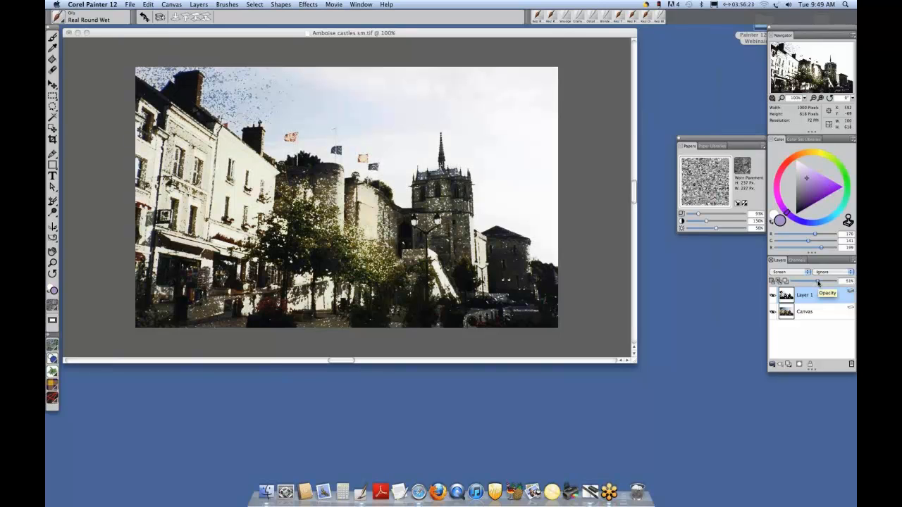
drag(817, 282, 819, 284)
drag(818, 284, 806, 282)
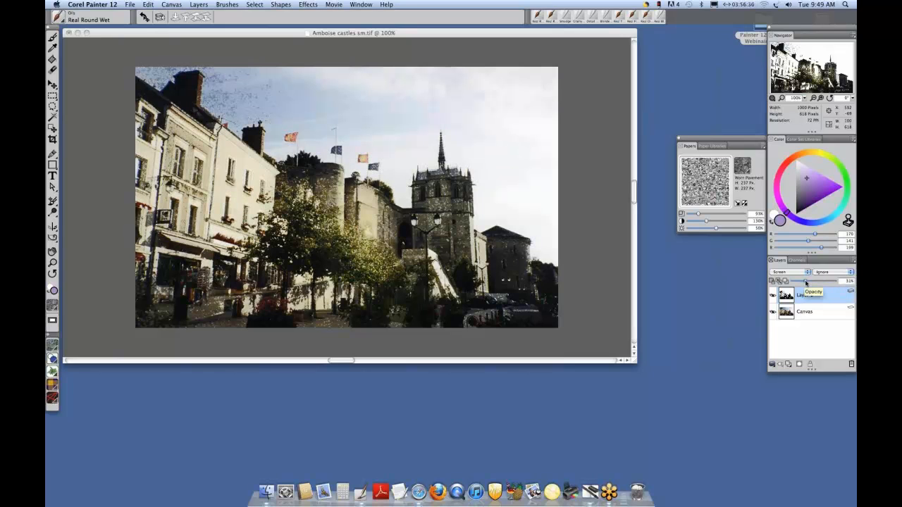
Raise the distressed layer's opacity slightly, to about 36%, to strengthen the texture over the Amboise photo.
drag(806, 282, 809, 285)
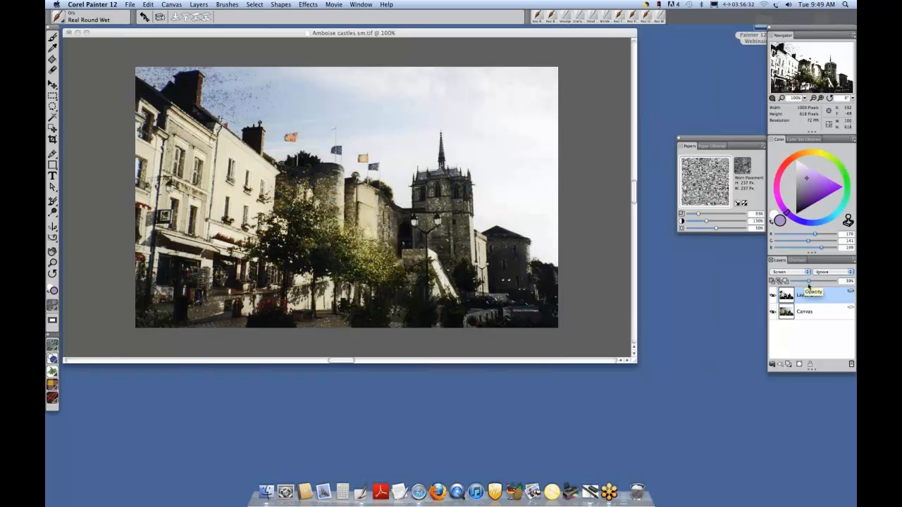
click(202, 33)
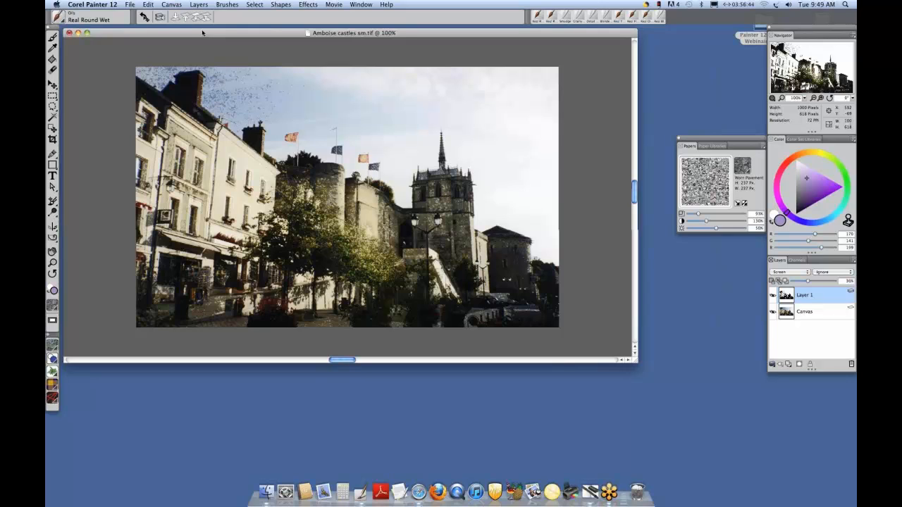
drag(202, 33, 203, 32)
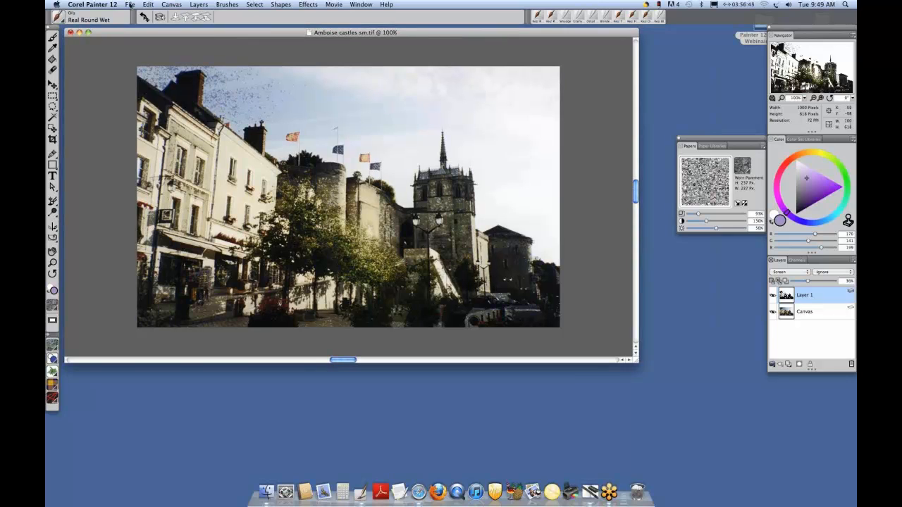
Close the Amboise photo and browse to folder 4 with the painting samples inside the Painter 12 Secrets Webinar folder.
click(130, 5)
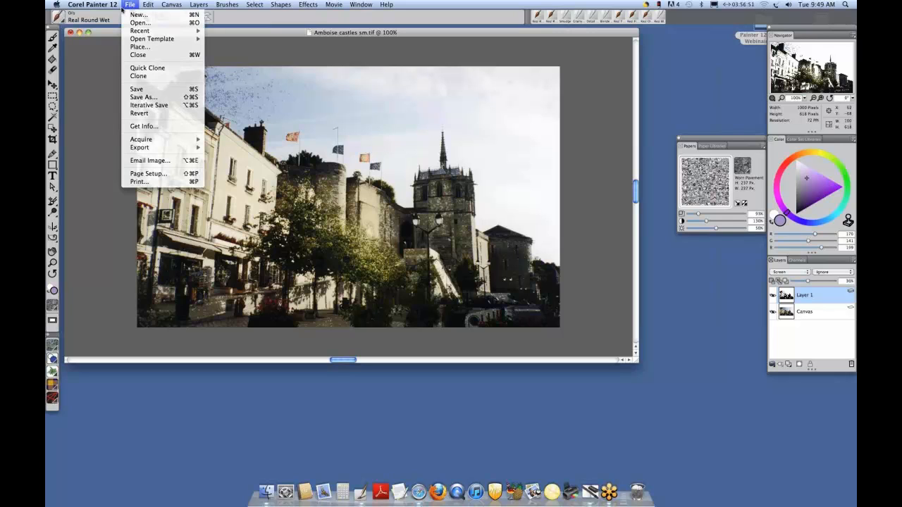
click(94, 26)
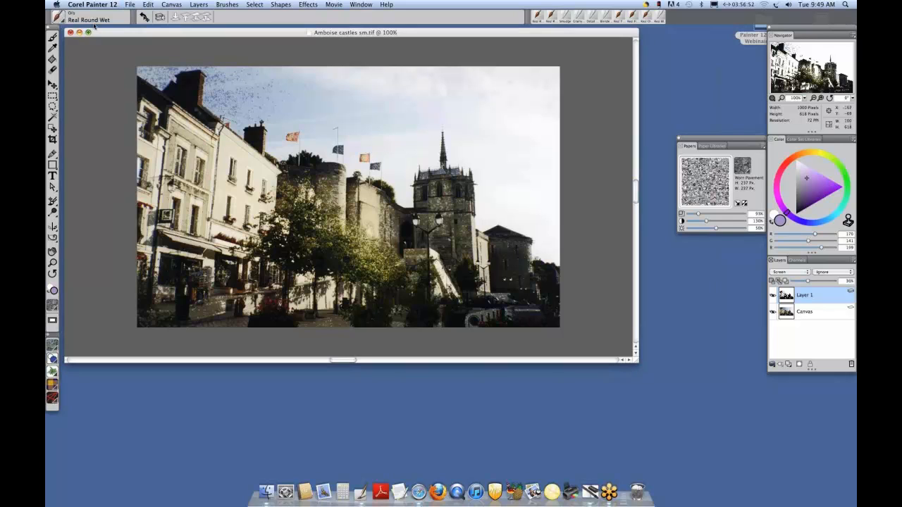
click(131, 5)
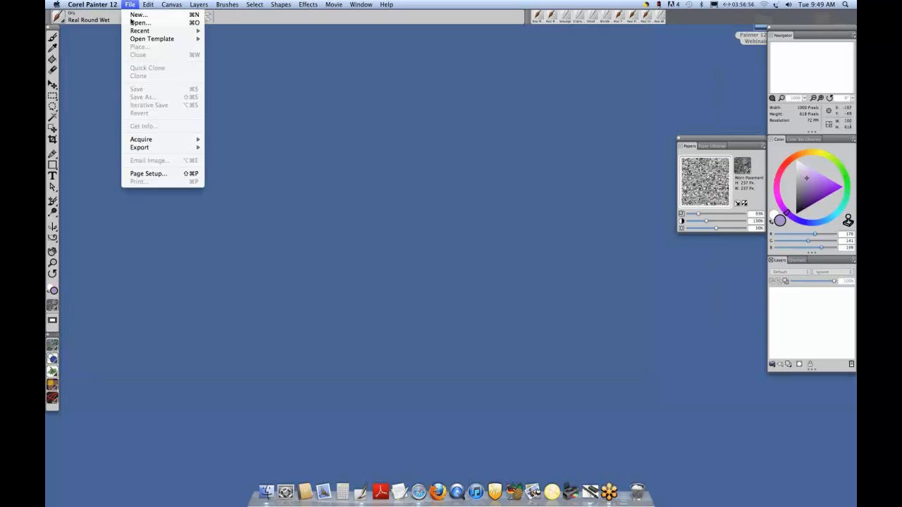
click(134, 22)
click(429, 103)
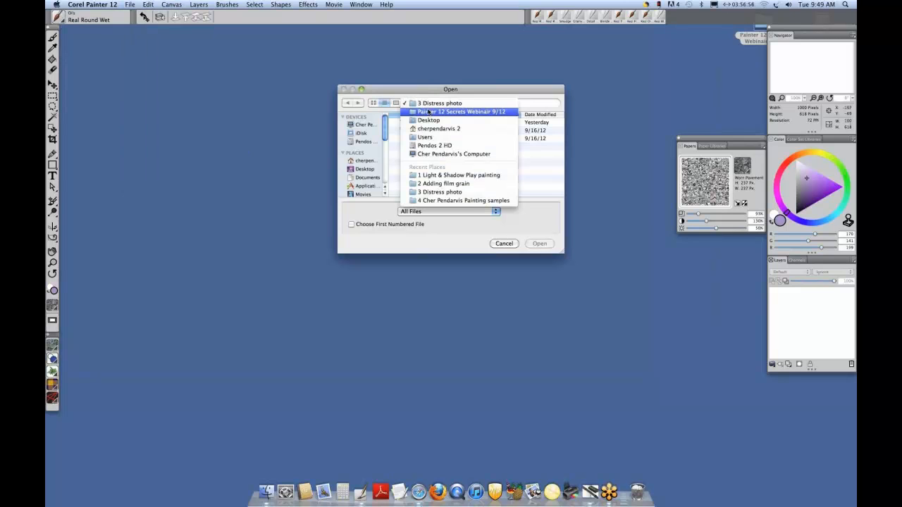
click(428, 111)
click(457, 155)
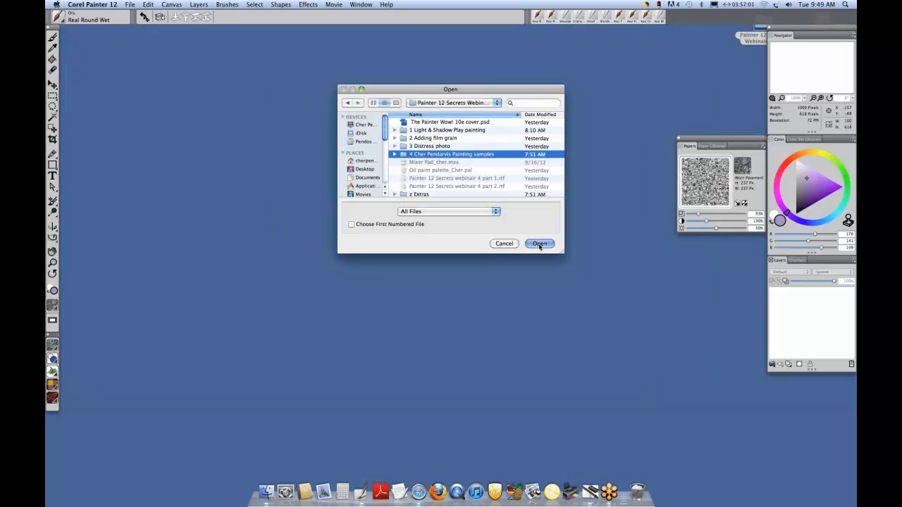
click(540, 244)
Open 1 Rafinelli Vinyard final.tif and enlarge its window until the whole painting fits.
key(Down)
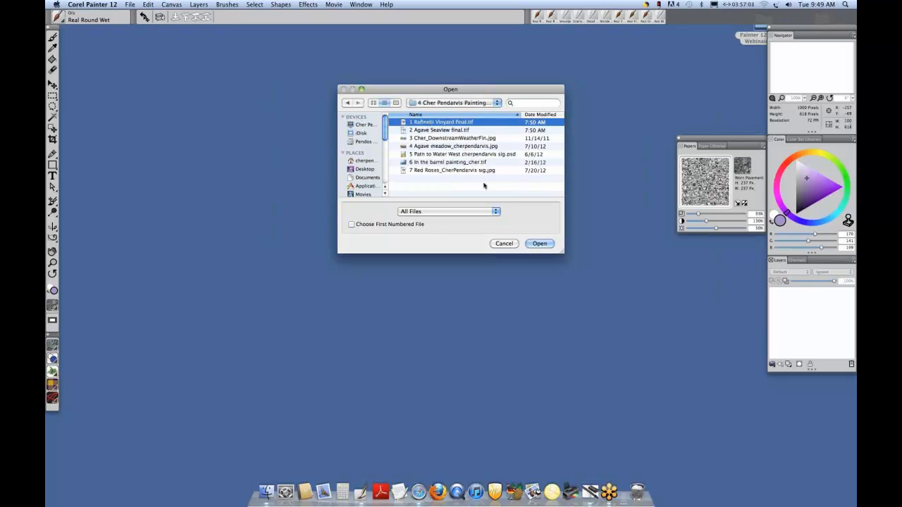
click(540, 244)
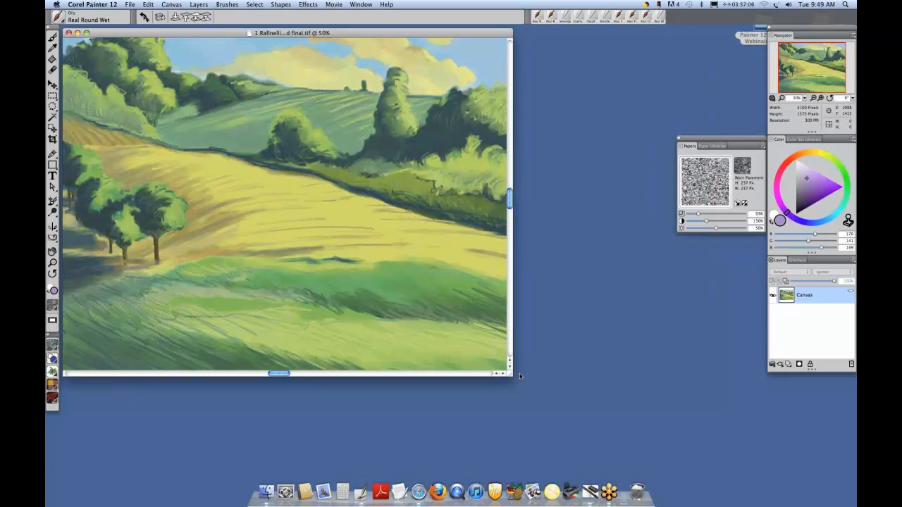
drag(519, 376, 540, 384)
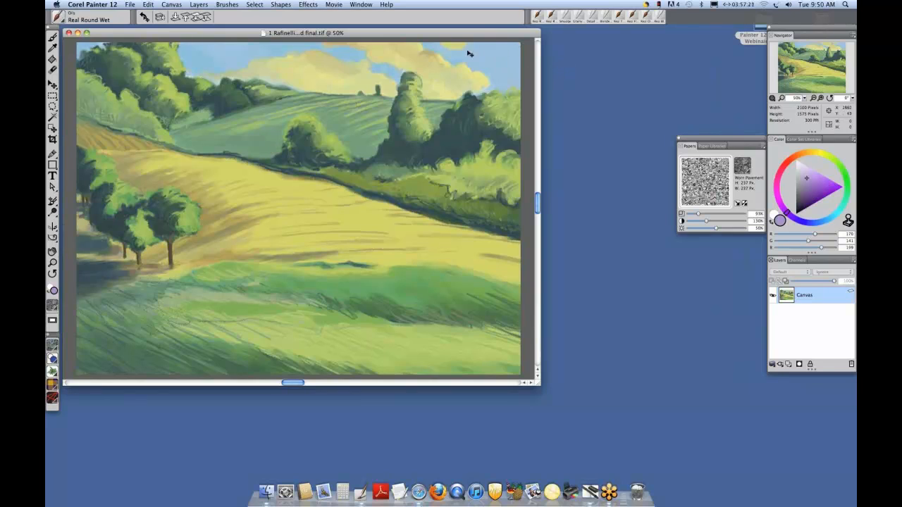
Close the vineyard painting and open 2 Agave Seaview final.tif.
key(super+w)
click(131, 5)
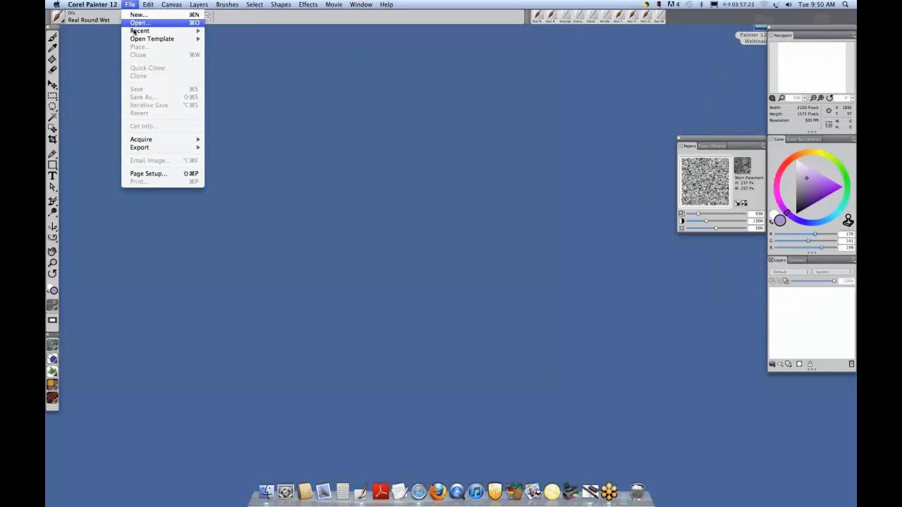
click(133, 23)
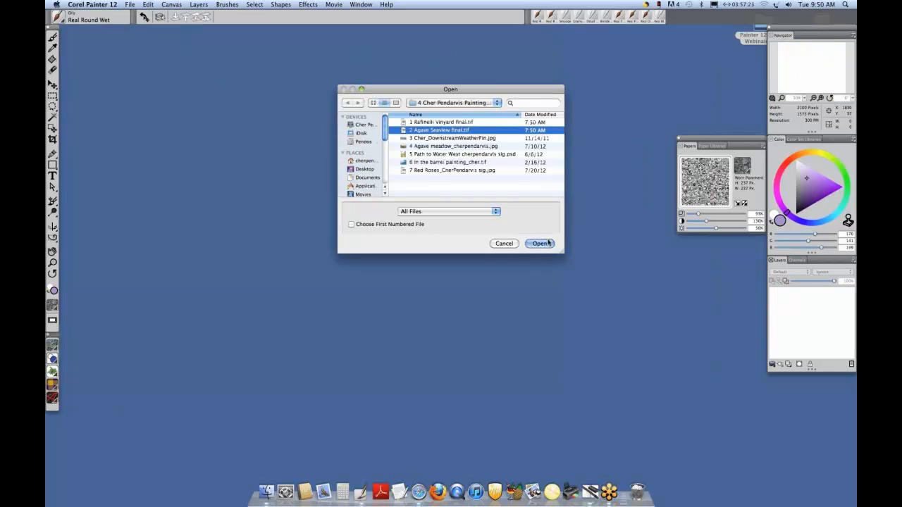
click(541, 243)
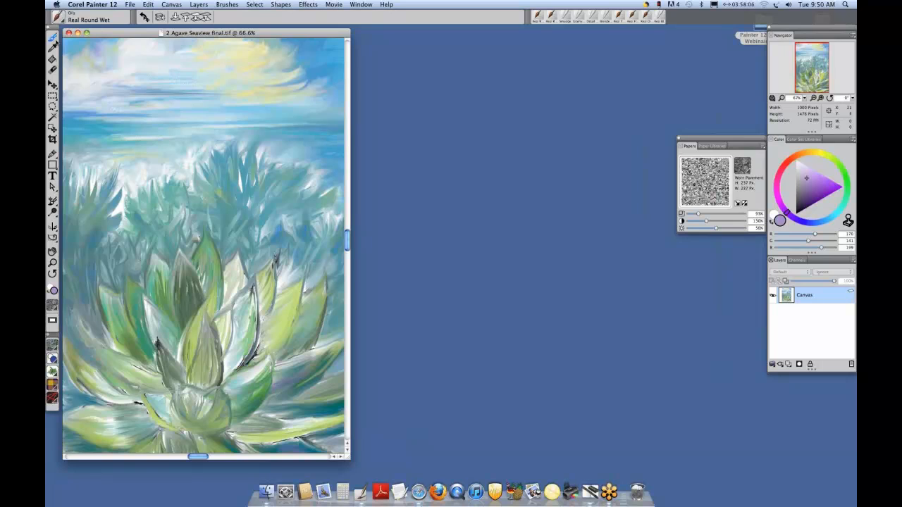
Close the agave seaview painting and open sample 3, the DownstreamWeatherFin coastal painting.
click(68, 33)
click(129, 4)
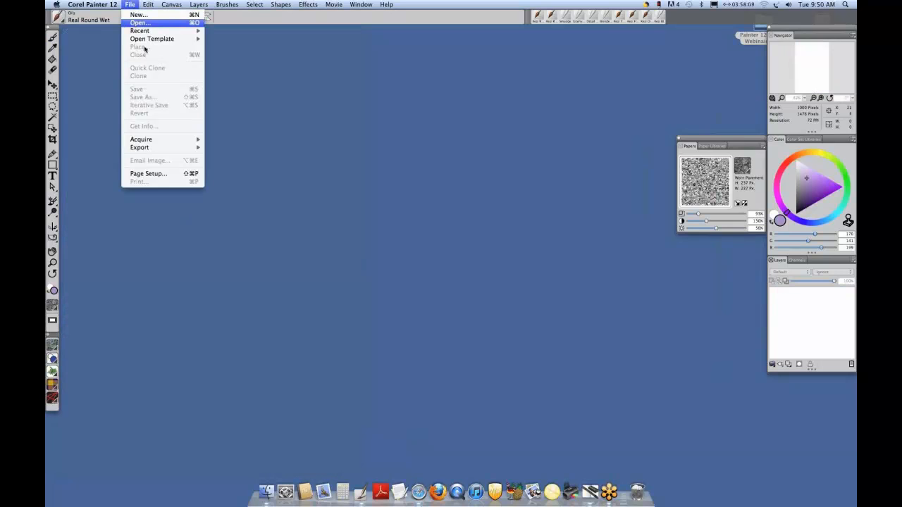
click(139, 22)
click(444, 138)
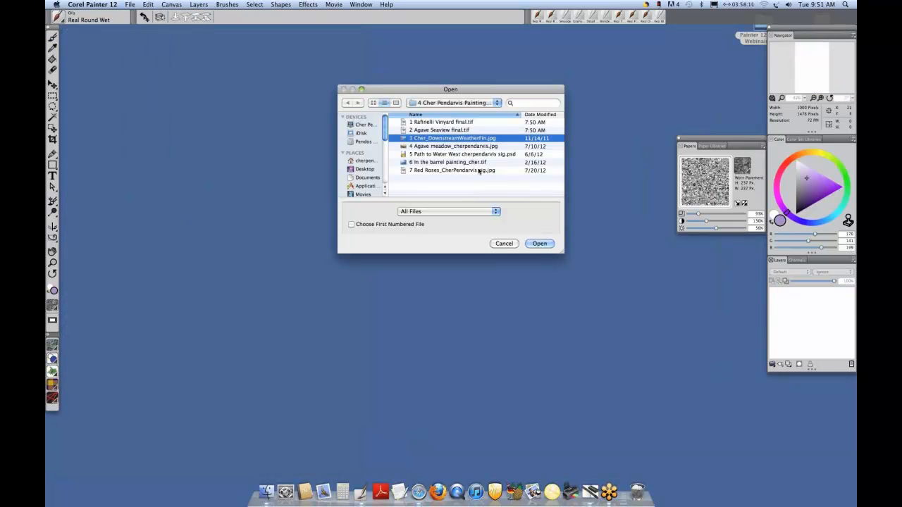
click(540, 244)
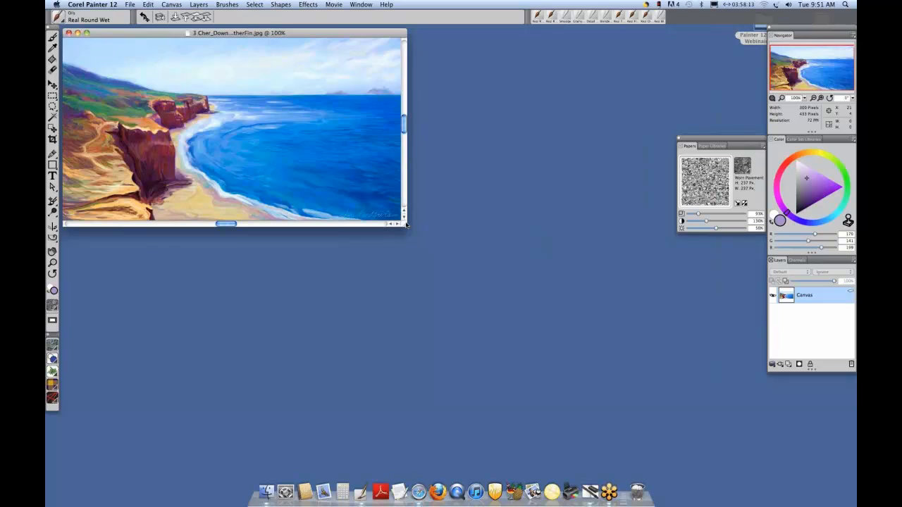
Zoom the coastal painting to 150% and enlarge its window so the whole picture shows with a margin.
drag(406, 224, 579, 330)
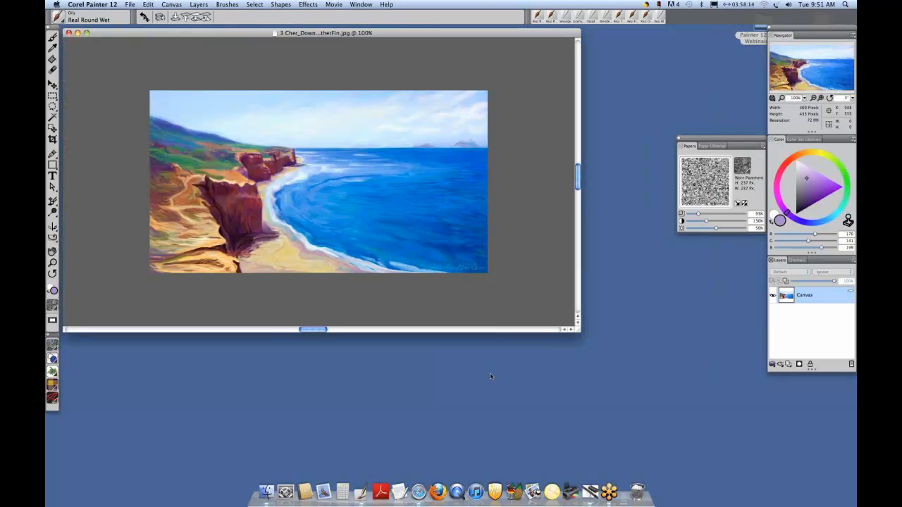
key(super+equal)
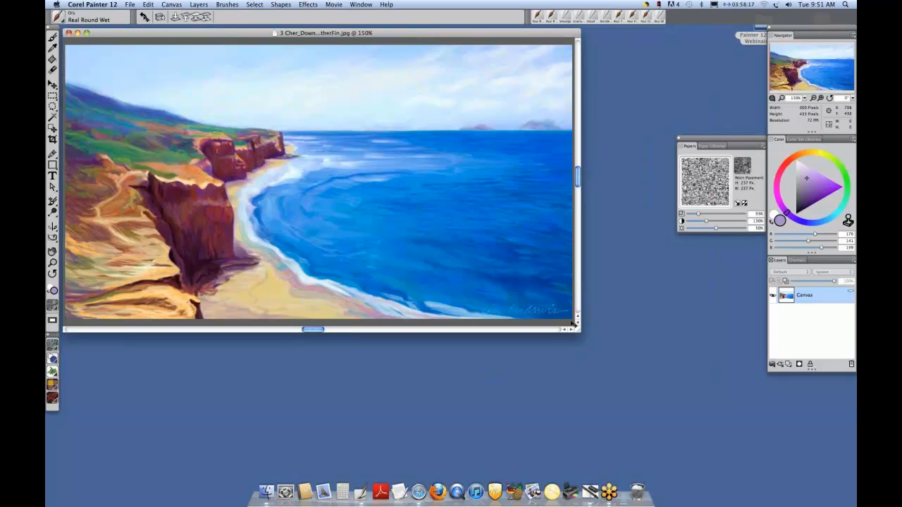
drag(573, 324, 629, 371)
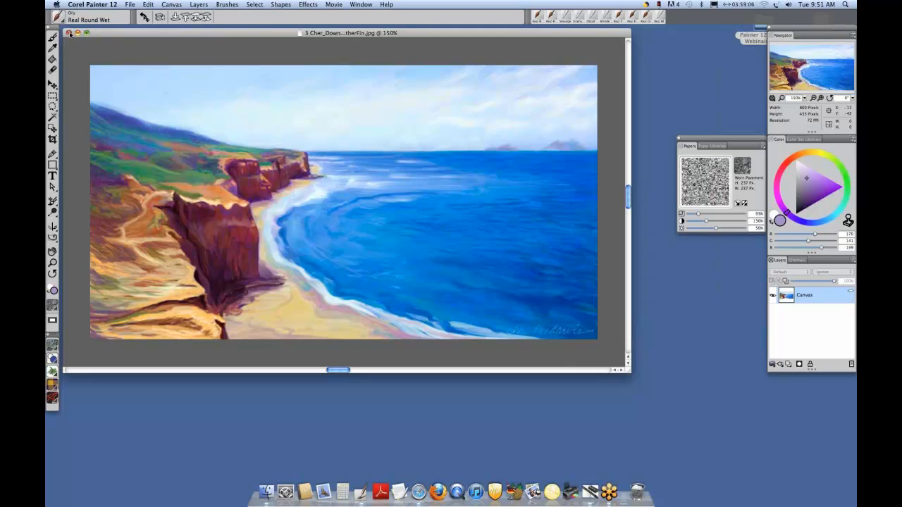
Close the coastal painting and open sample 4, the Agave meadow JPG.
click(69, 33)
click(130, 5)
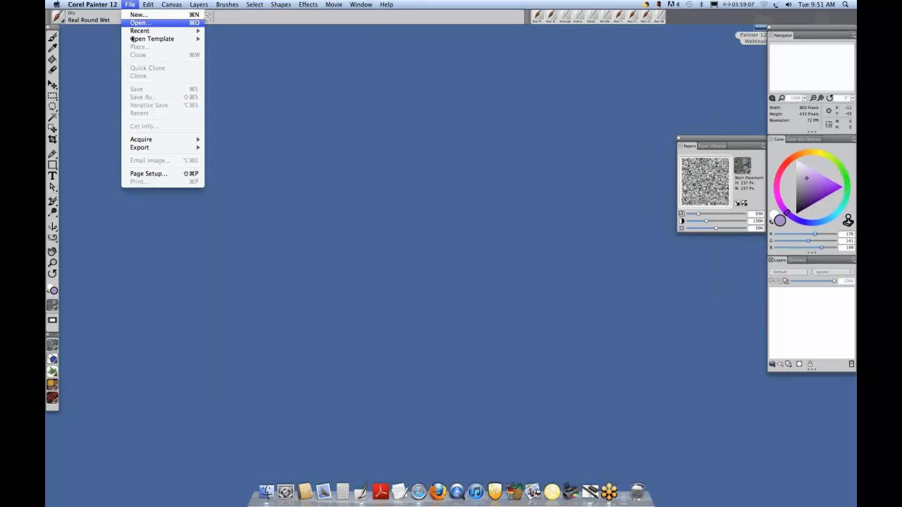
click(140, 22)
click(434, 147)
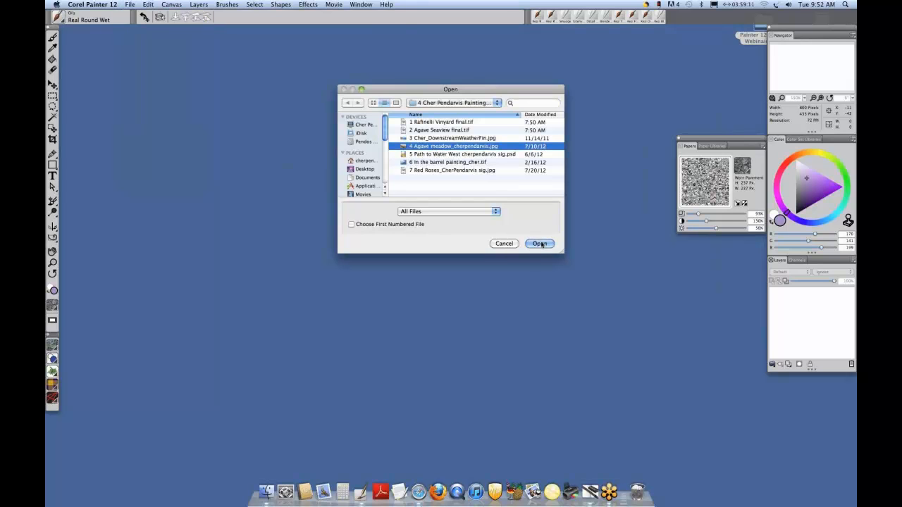
click(540, 244)
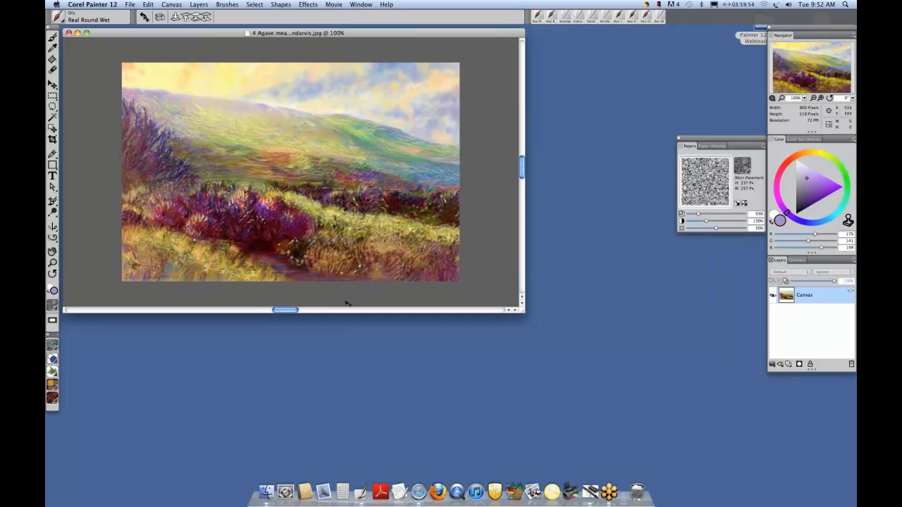
Close the agave meadow painting and open sample 5, the Path to Water West PSD.
click(69, 33)
click(131, 5)
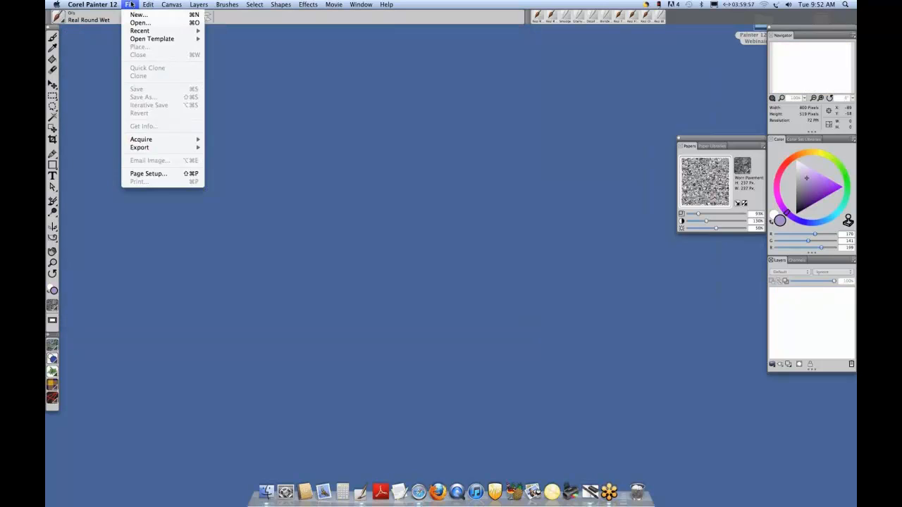
click(140, 23)
click(458, 153)
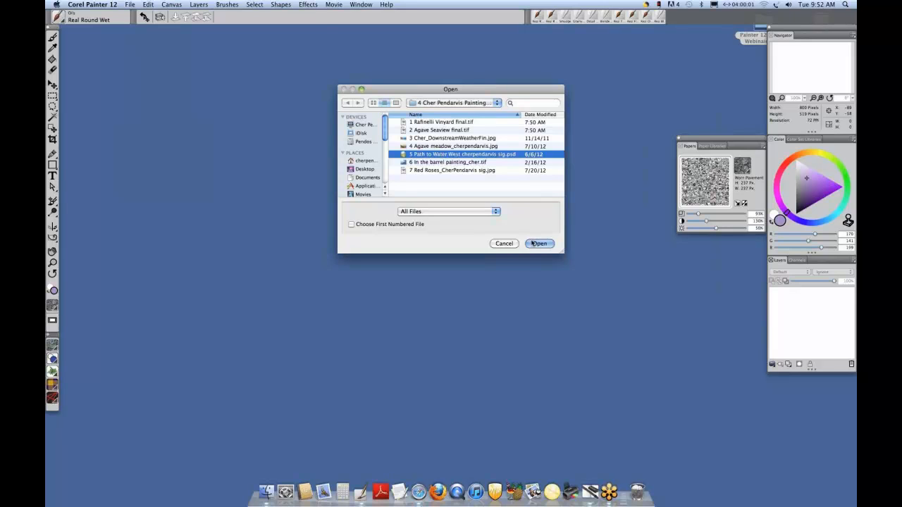
click(537, 243)
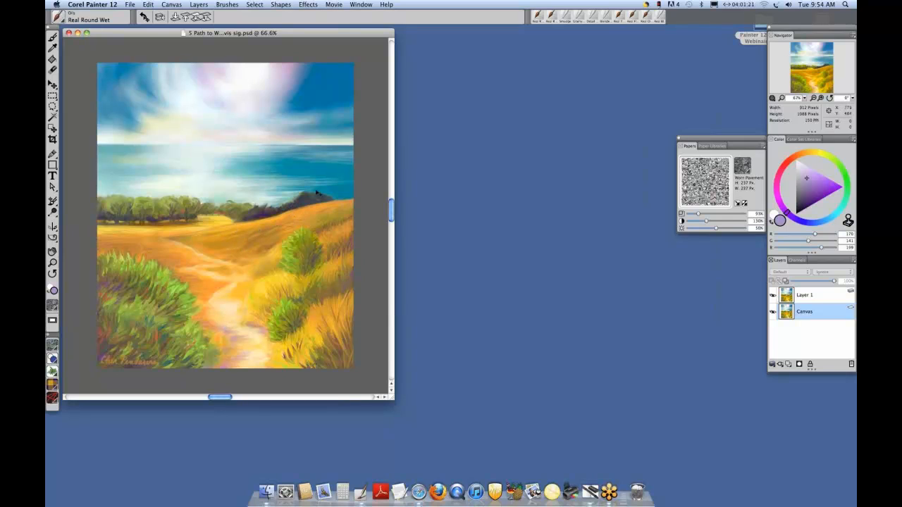
Close the path painting and open sample 6, the In the barrel painting TIFF.
click(69, 32)
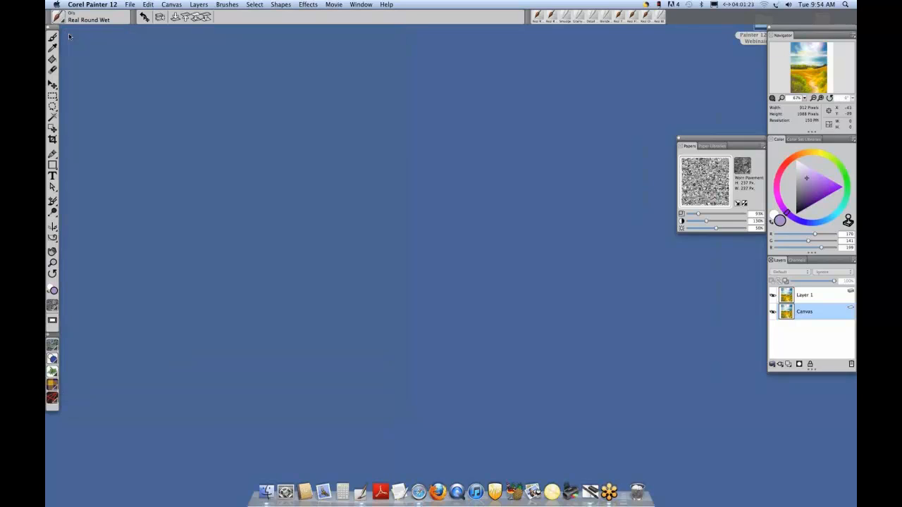
click(131, 5)
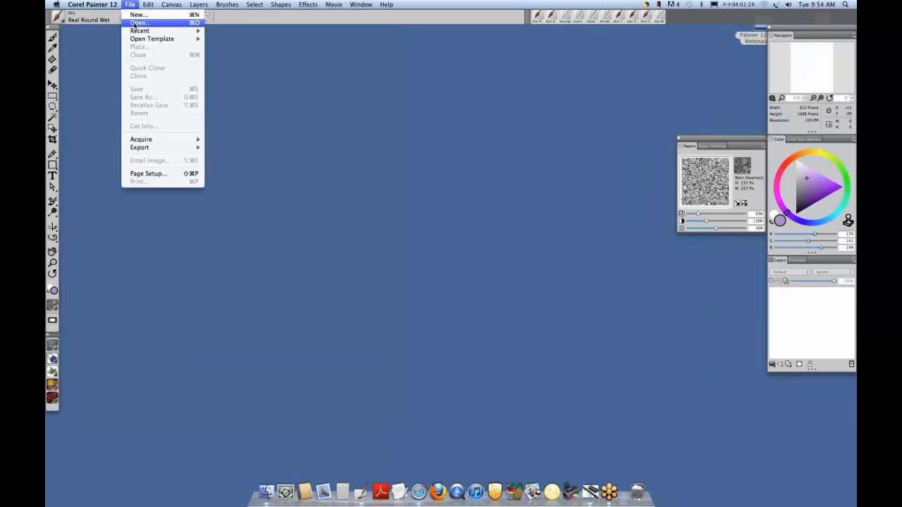
click(136, 23)
click(438, 164)
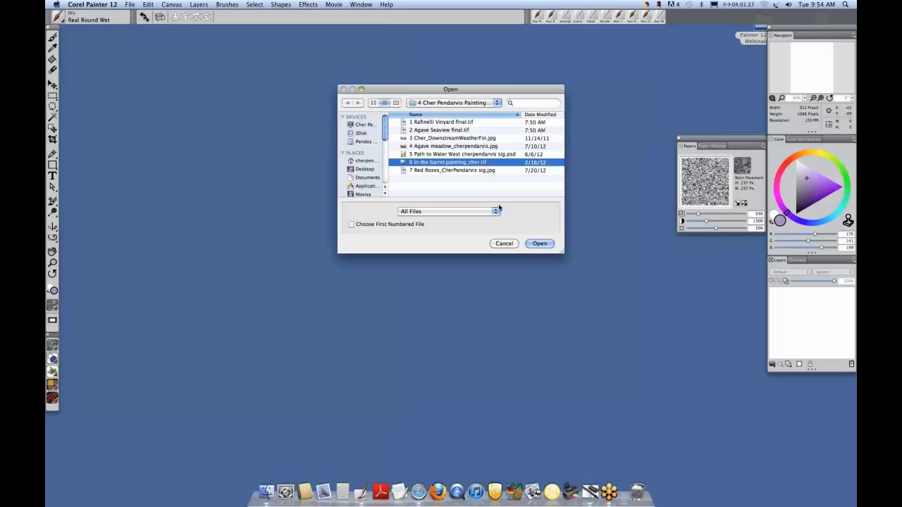
click(540, 243)
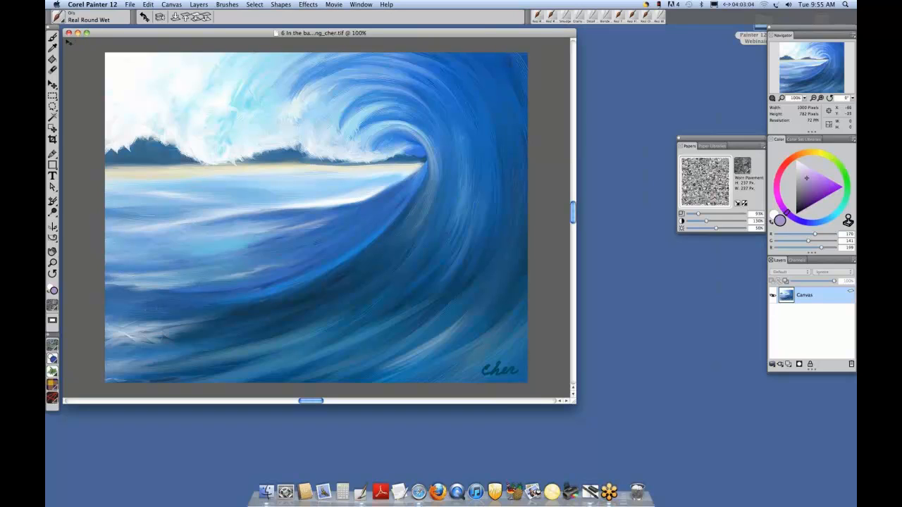
Close the wave painting and open sample 7, the Red Roses JPG.
click(68, 33)
click(130, 5)
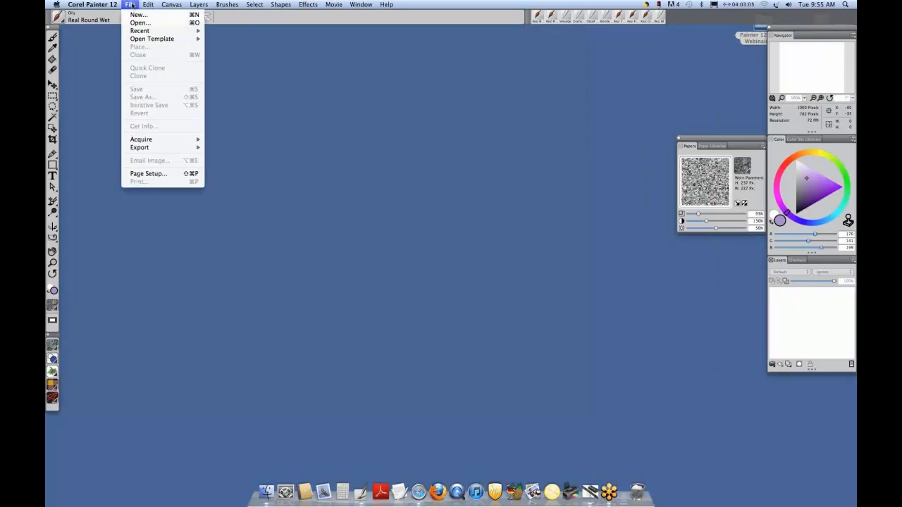
click(241, 113)
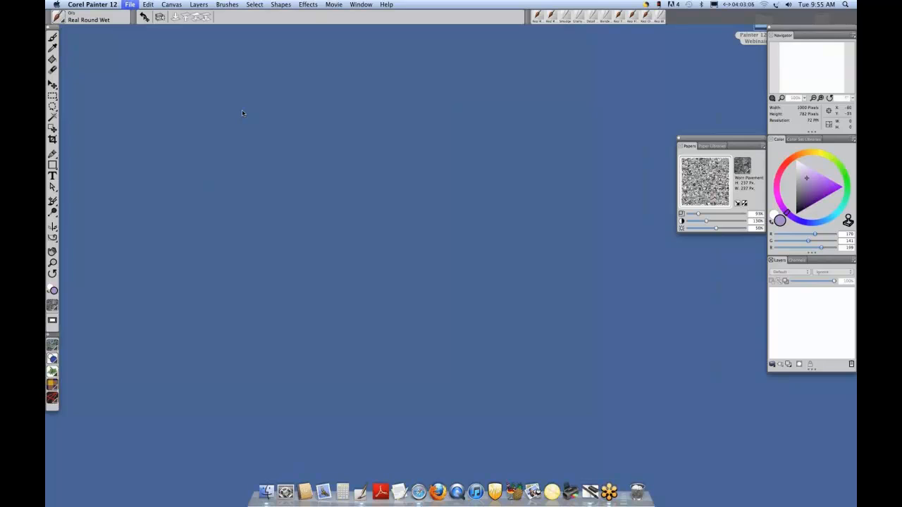
click(450, 171)
click(537, 241)
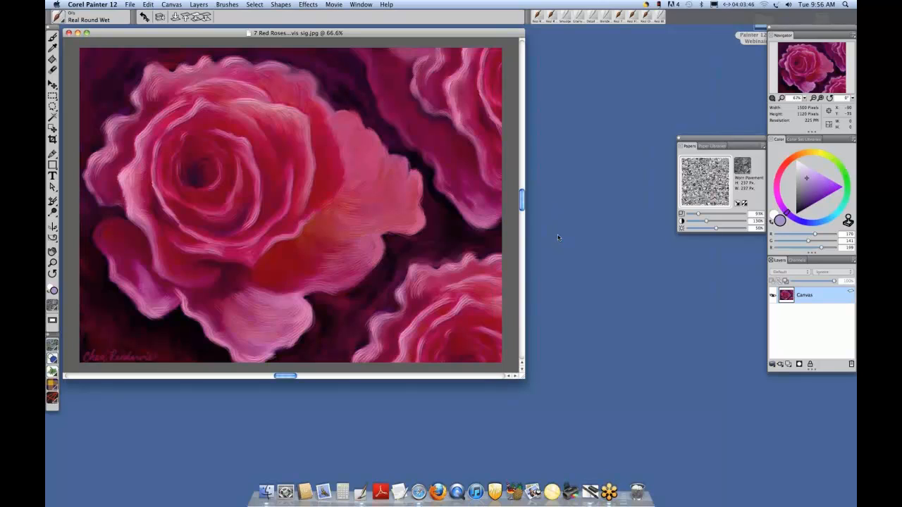
Present the red roses painting in full-screen mode with all palettes hidden.
key(super+m)
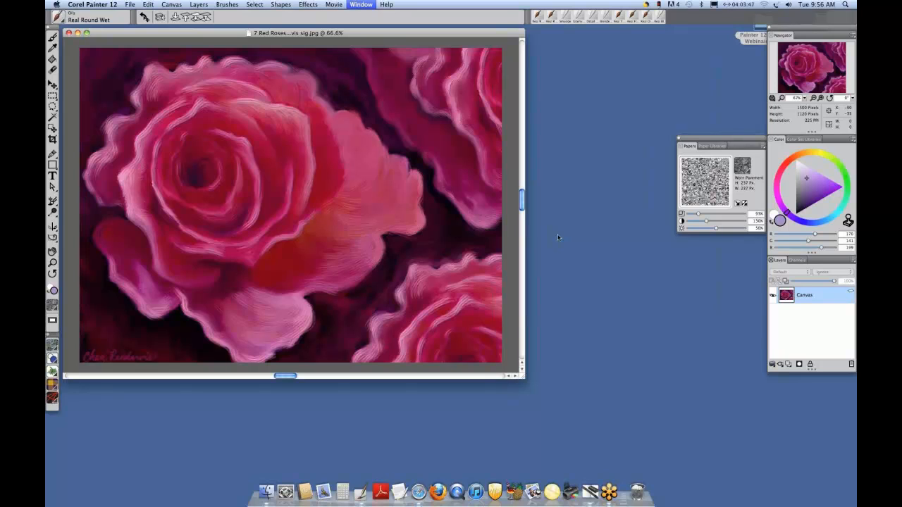
key(super+m)
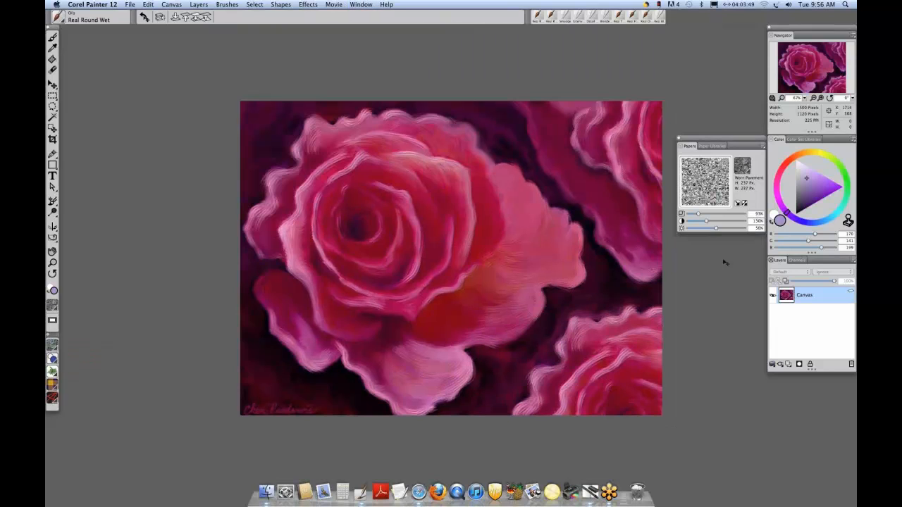
key(Tab)
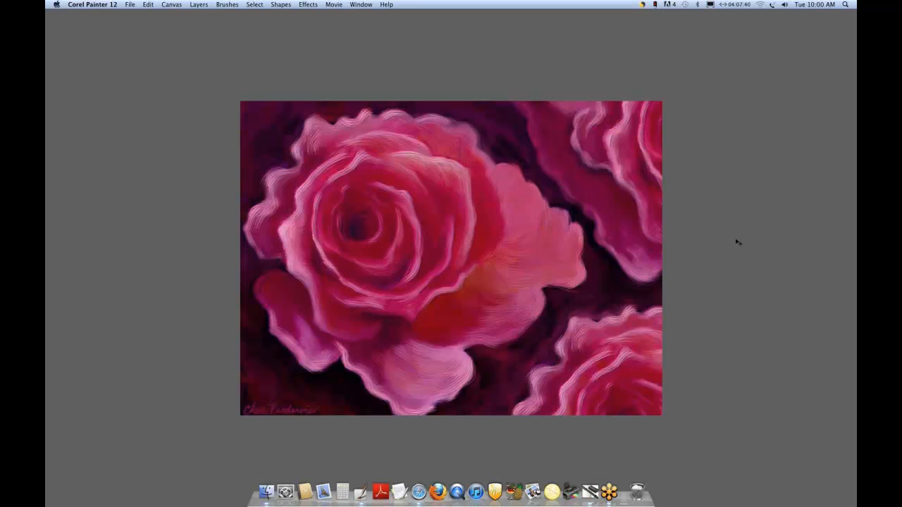
With the palettes shown again, select the Coarse Cotton paper texture and close the Papers palette.
key(Tab)
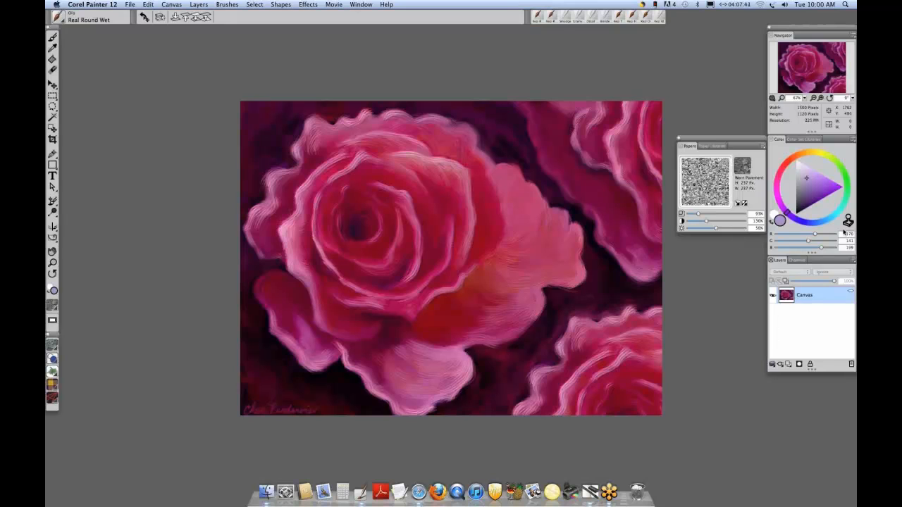
click(748, 171)
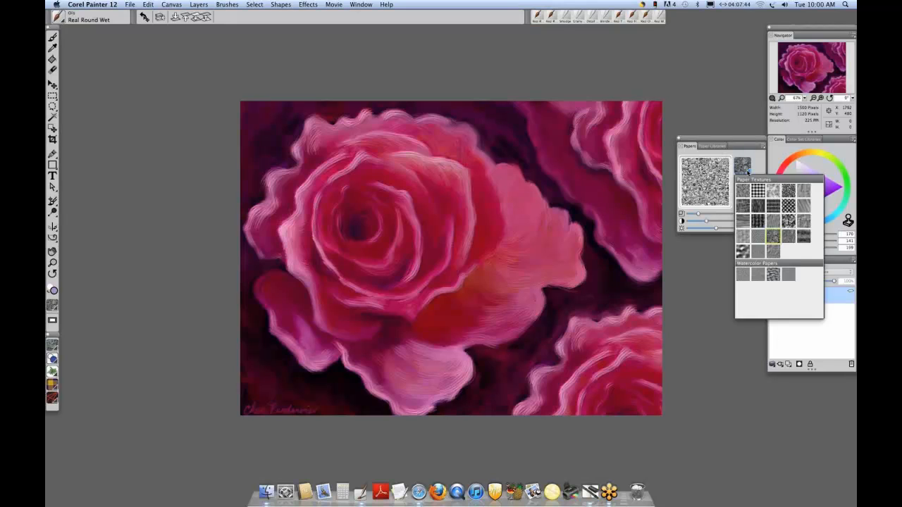
click(744, 224)
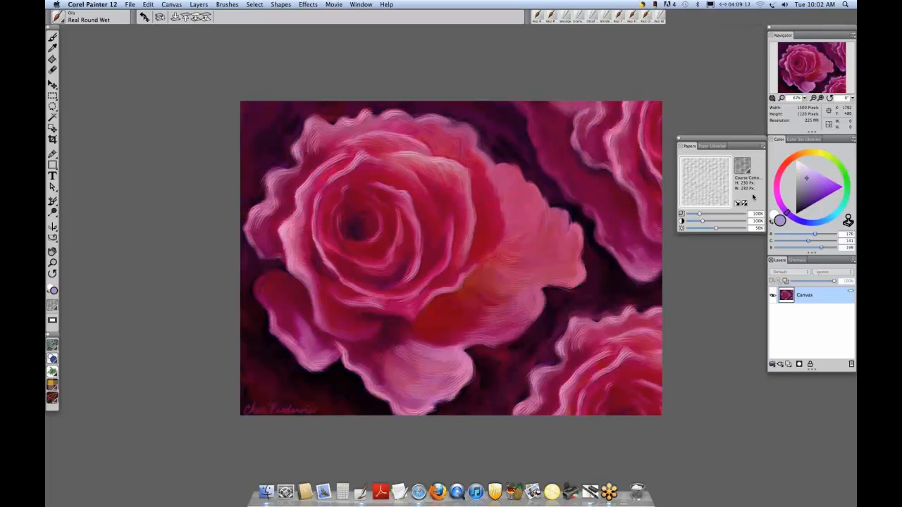
click(679, 144)
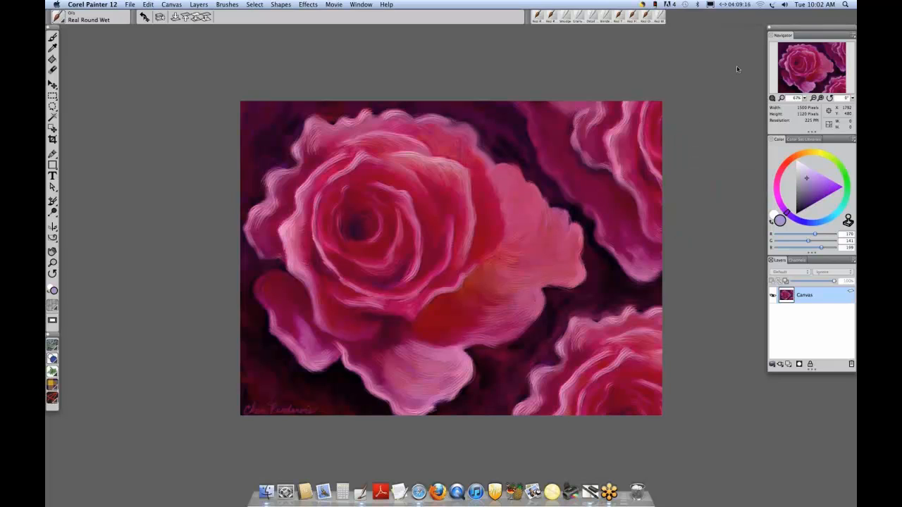